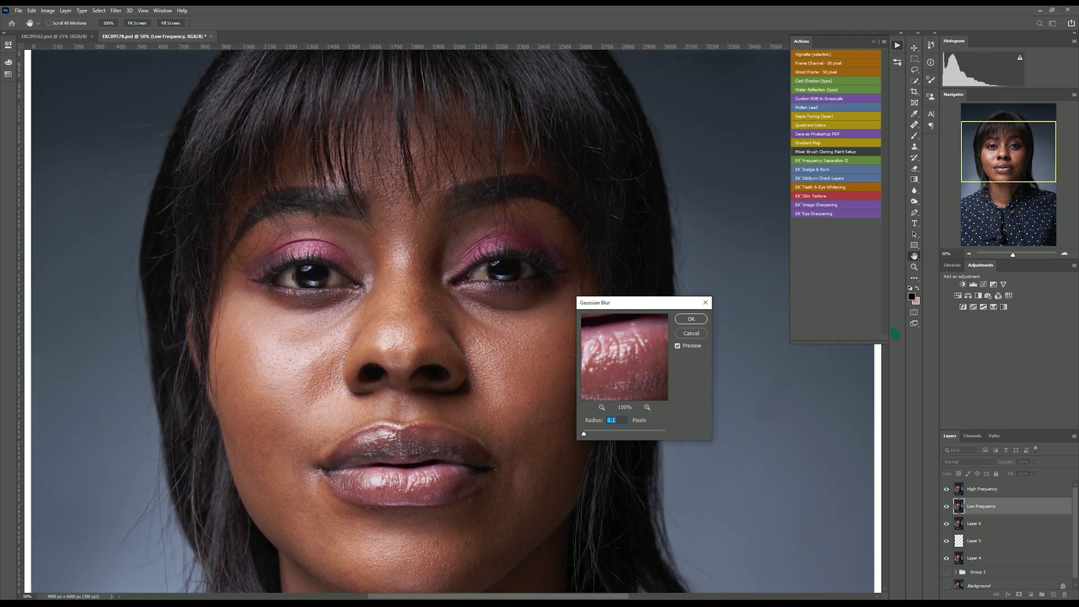
Preview the cheek skin in the Gaussian Blur and apply it to the Low Frequency layer with a 10-pixel radius
{"action": "left_click", "coordinate": [484, 339]}
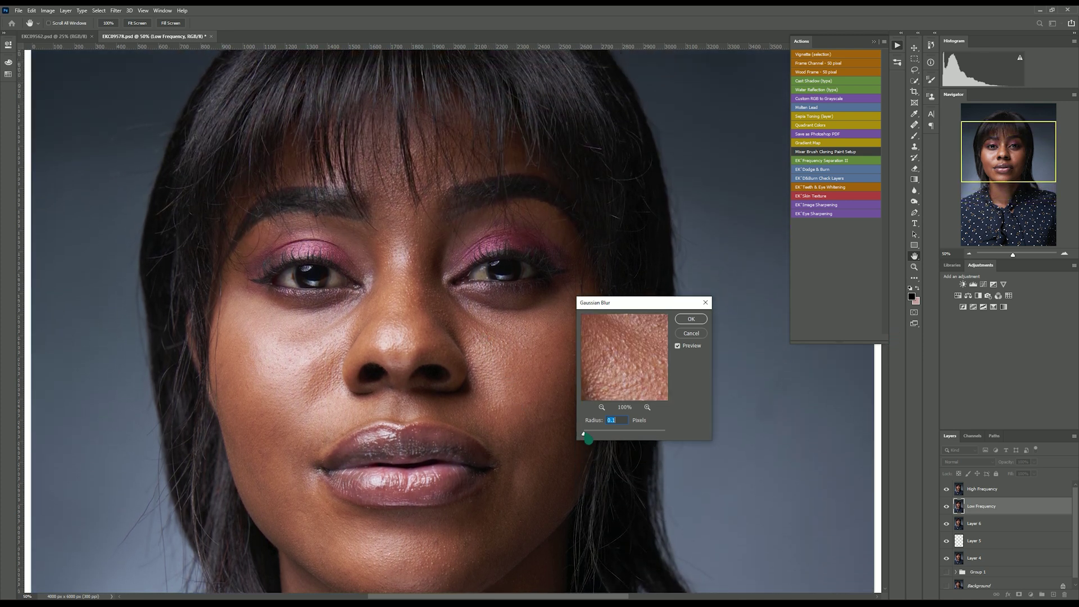
{"action": "left_click_drag", "start_coordinate": [585, 434], "coordinate": [599, 434]}
{"action": "left_click_drag", "start_coordinate": [609, 438], "coordinate": [622, 430]}
{"action": "type", "text": "10"}
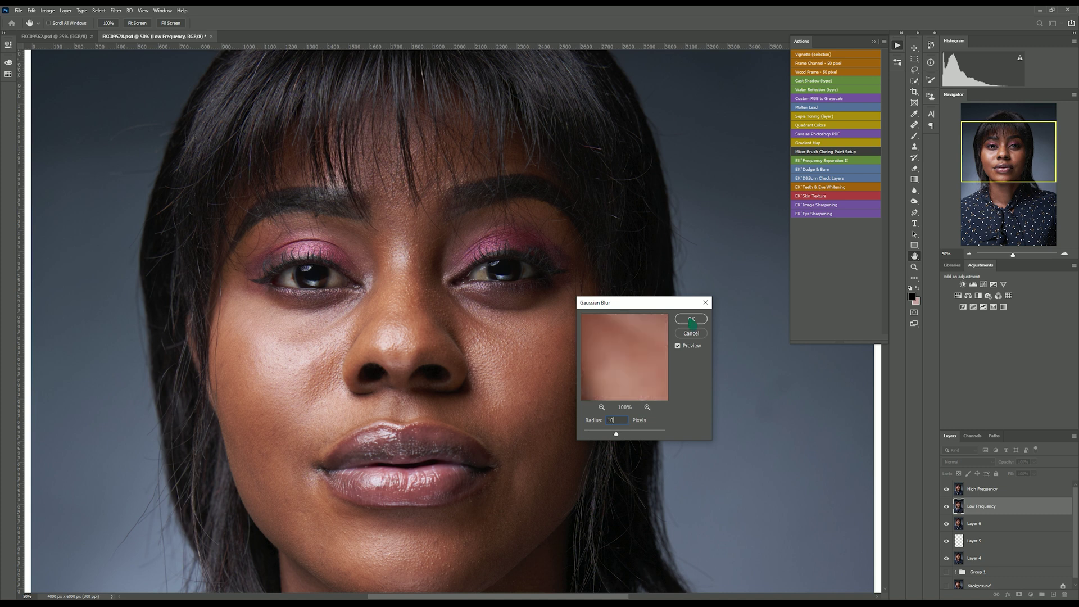
{"action": "left_click", "coordinate": [692, 319]}
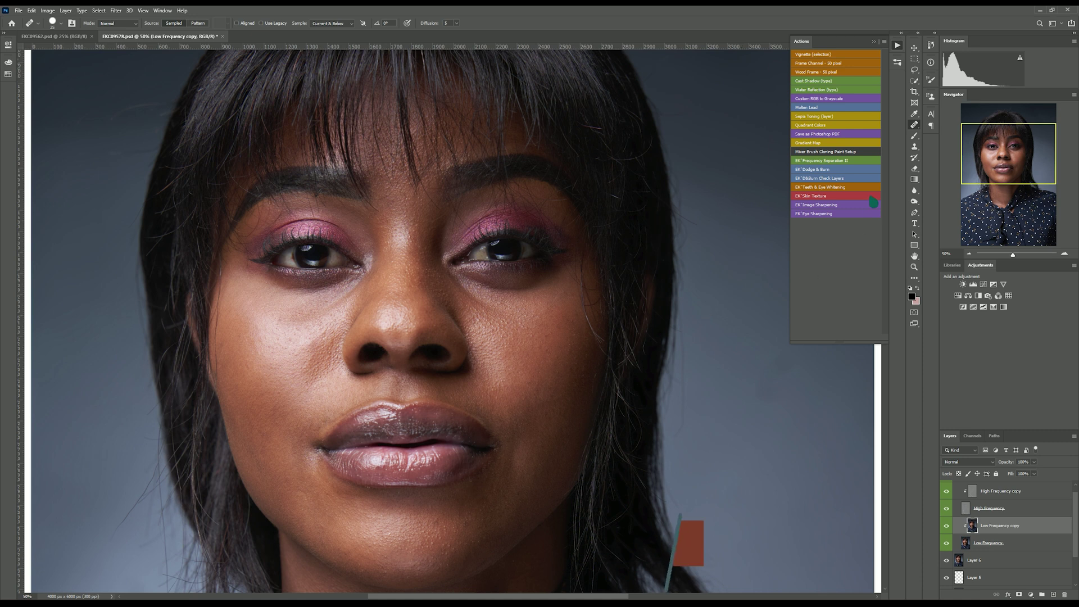
Smooth the skin tones on the nose and cheeks with the Mixer Brush Tool on the Low Frequency copy layer
{"action": "left_click", "coordinate": [916, 127]}
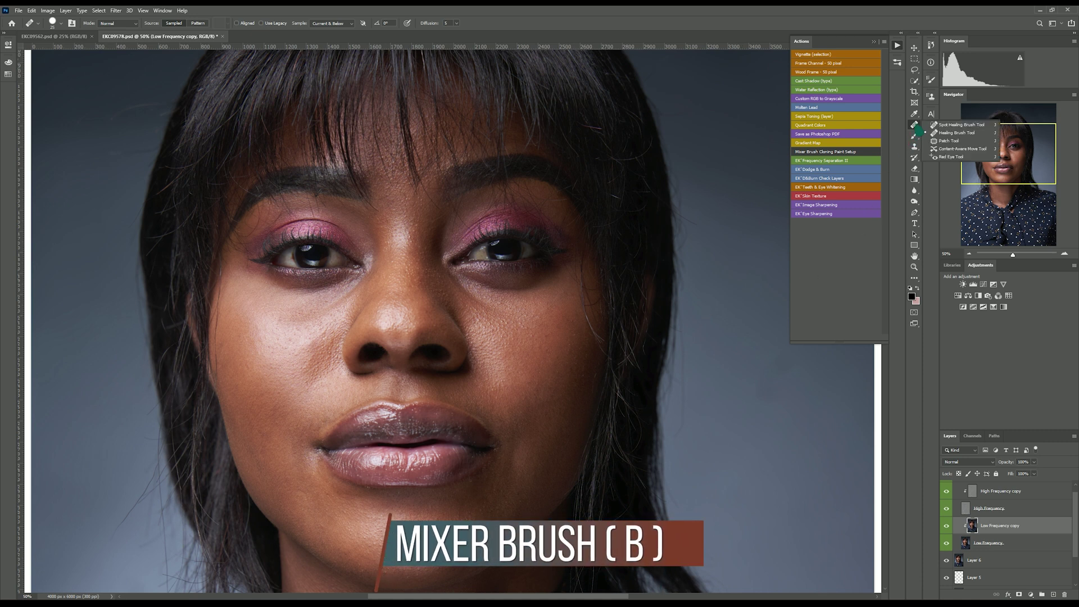
{"action": "left_click", "coordinate": [914, 136]}
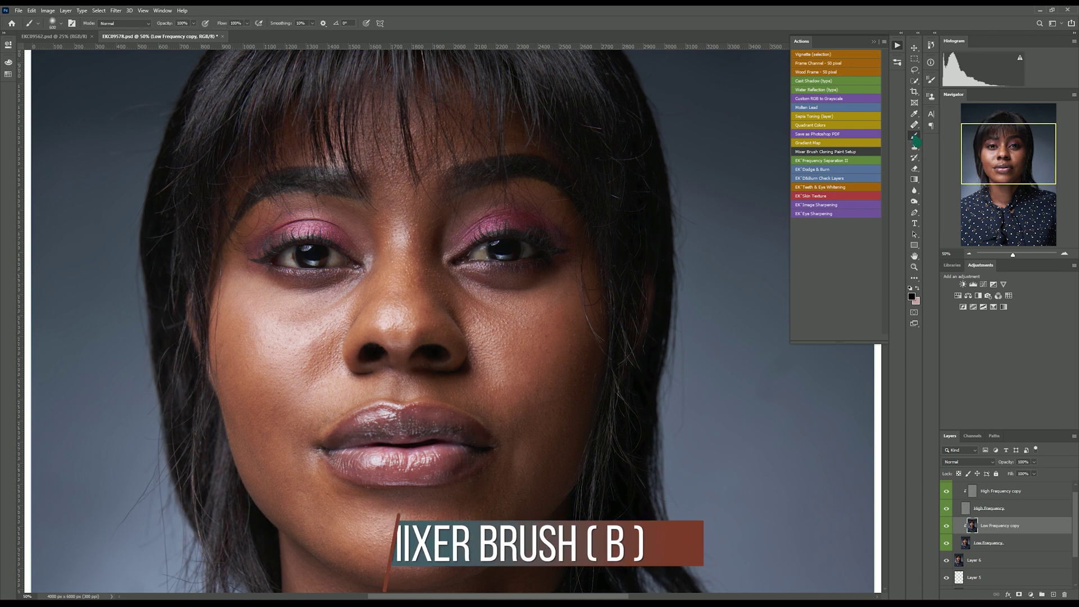
{"action": "left_click", "coordinate": [958, 161]}
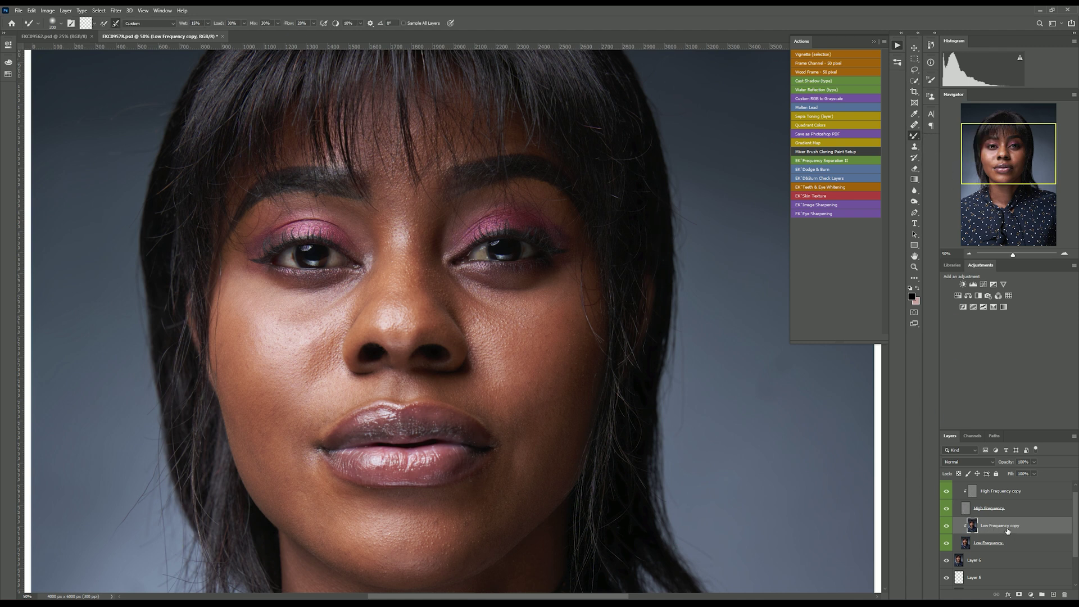
{"action": "scroll", "coordinate": [373, 428], "scroll_direction": "up", "scroll_amount": 2}
{"action": "scroll", "coordinate": [373, 428], "scroll_direction": "down", "scroll_amount": 3}
{"action": "scroll", "coordinate": [373, 428], "scroll_direction": "up", "scroll_amount": 1}
{"action": "scroll", "coordinate": [372, 429], "scroll_direction": "down", "scroll_amount": 1}
{"action": "scroll", "coordinate": [373, 428], "scroll_direction": "up", "scroll_amount": 1}
{"action": "scroll", "coordinate": [373, 428], "scroll_direction": "down", "scroll_amount": 1}
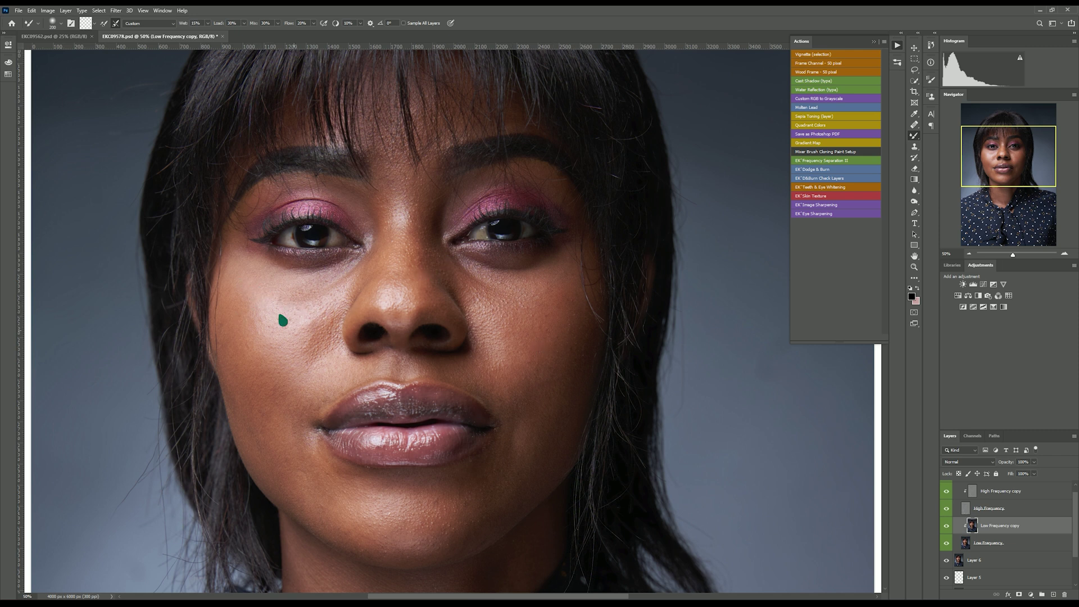
{"action": "left_click_drag", "start_coordinate": [418, 269], "coordinate": [450, 295]}
{"action": "mouse_move", "coordinate": [546, 332]}
{"action": "left_mouse_down"}
{"action": "mouse_move", "coordinate": [582, 347]}
{"action": "mouse_move", "coordinate": [578, 303]}
{"action": "left_mouse_up"}
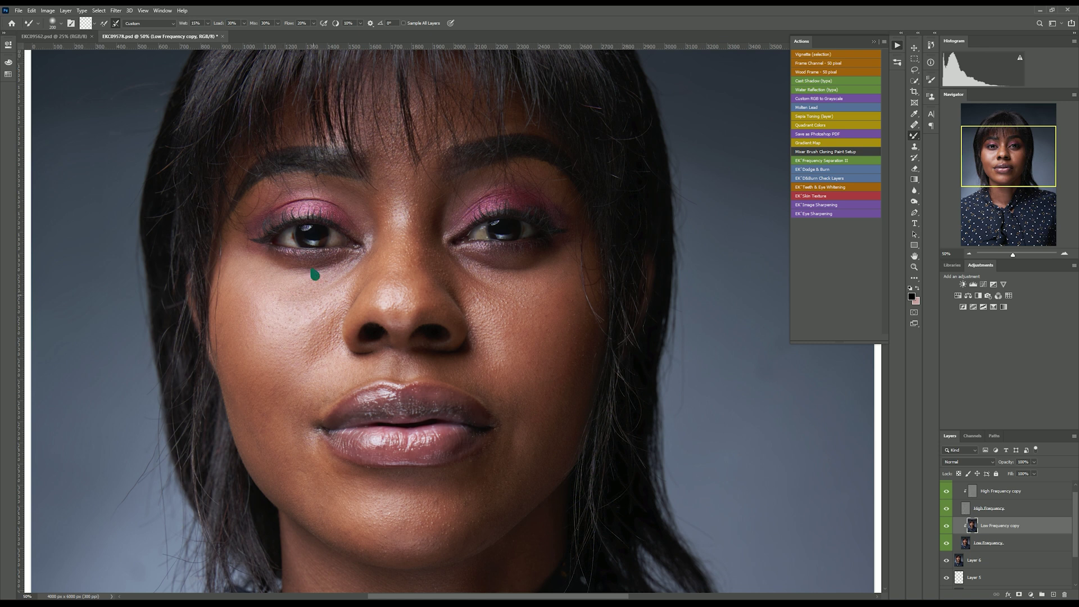
Compare the face with the Frequency Separation group and its frequency layers hidden and shown
{"action": "scroll", "coordinate": [961, 521], "scroll_direction": "up", "scroll_amount": 1}
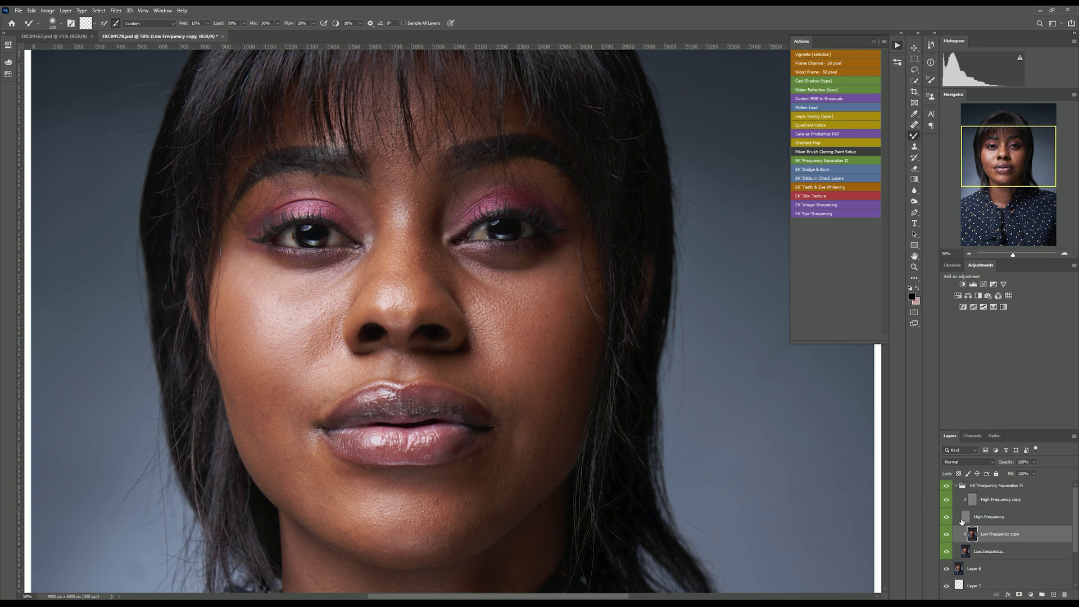
{"action": "left_click", "coordinate": [946, 485]}
{"action": "left_click", "coordinate": [947, 485]}
{"action": "left_click", "coordinate": [947, 486]}
{"action": "left_click", "coordinate": [948, 517]}
{"action": "left_click", "coordinate": [947, 535]}
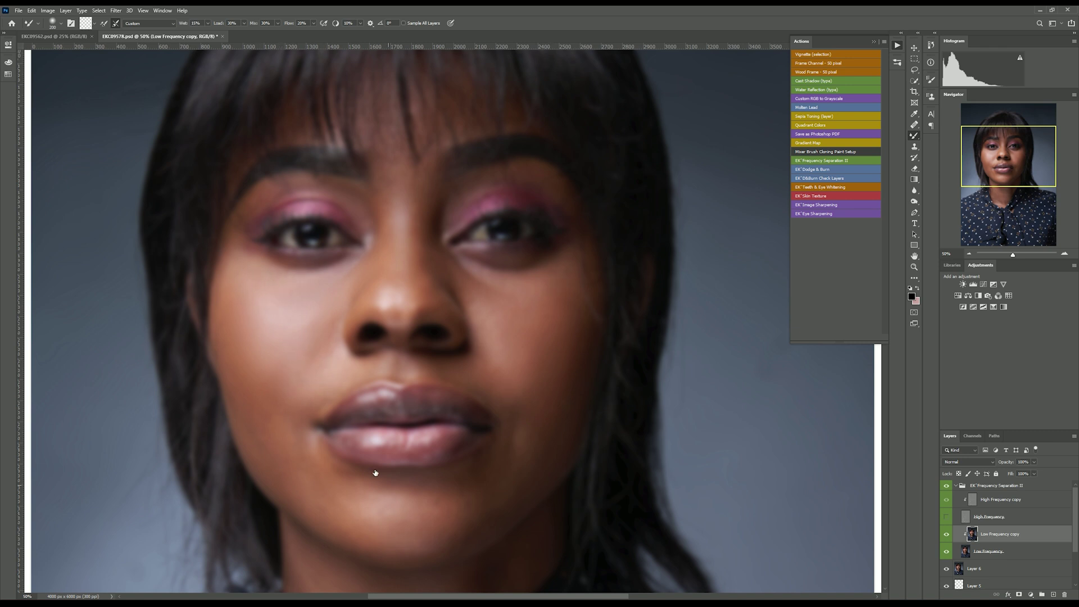
{"action": "left_click", "coordinate": [946, 518]}
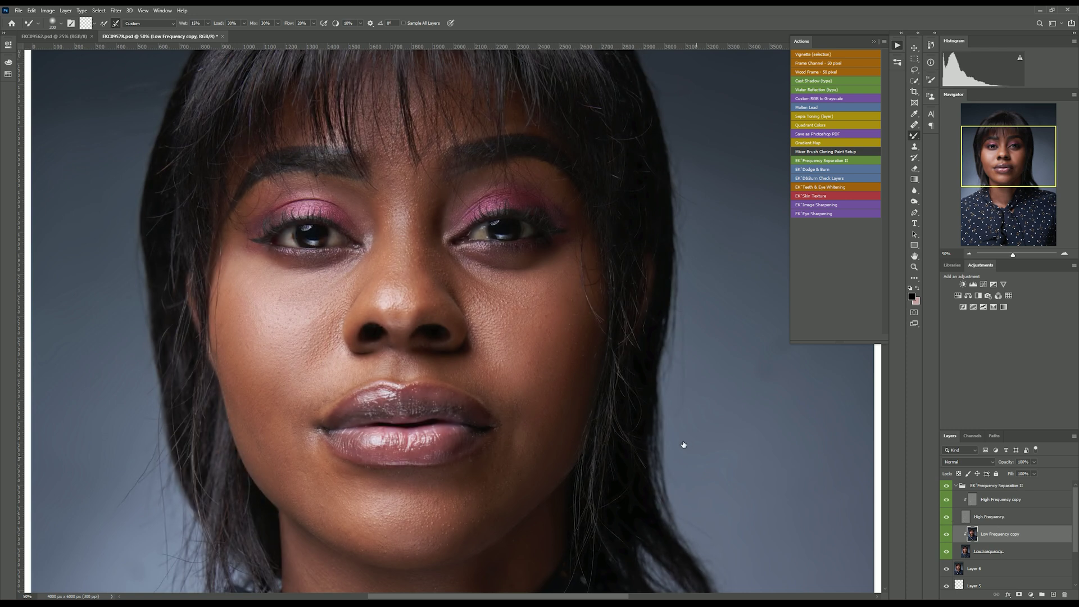
Check the skin smoothing on the whole portrait by switching the Frequency Separation group off and on
{"action": "key", "text": "ctrl+minus"}
{"action": "key", "text": "ctrl+minus"}
{"action": "key", "text": "ctrl+minus"}
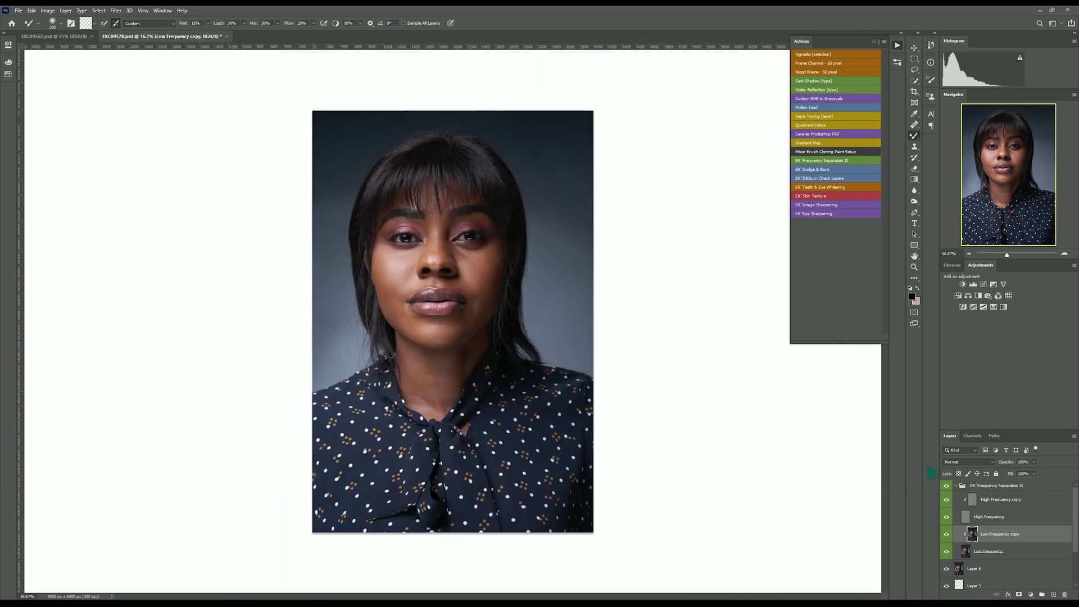
{"action": "left_click", "coordinate": [948, 487]}
{"action": "left_click", "coordinate": [948, 487]}
{"action": "left_click", "coordinate": [948, 487]}
{"action": "left_click", "coordinate": [947, 487]}
{"action": "key", "text": "ctrl+plus"}
{"action": "left_click", "coordinate": [947, 487]}
{"action": "left_click", "coordinate": [947, 487]}
Make the High Frequency layer visible again and enlarge the Mixer Brush to 300 pixels
{"action": "key", "text": "ctrl+plus"}
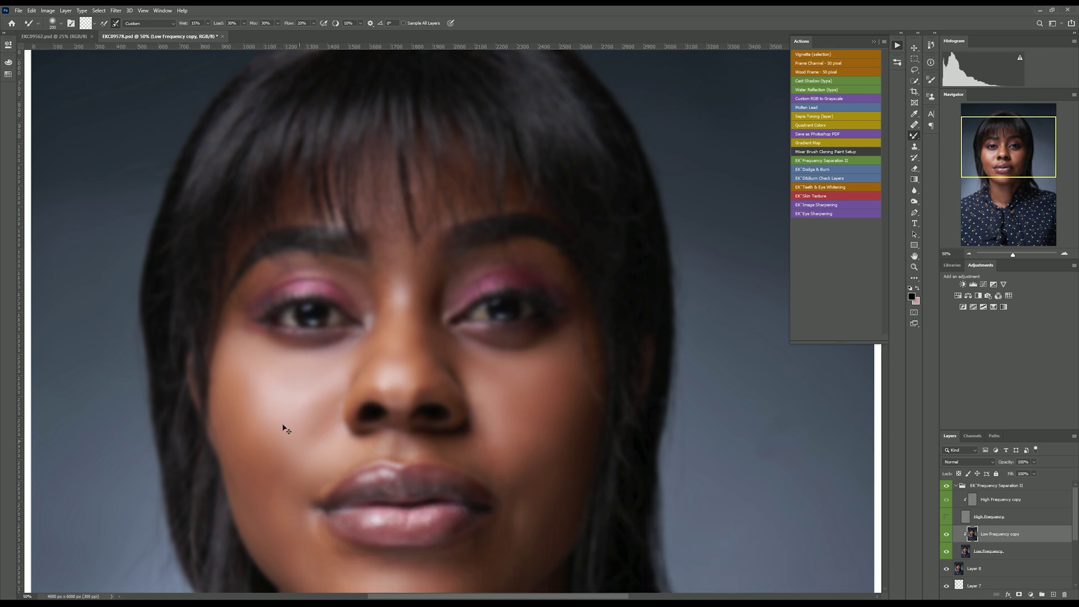
{"action": "left_click", "coordinate": [947, 517]}
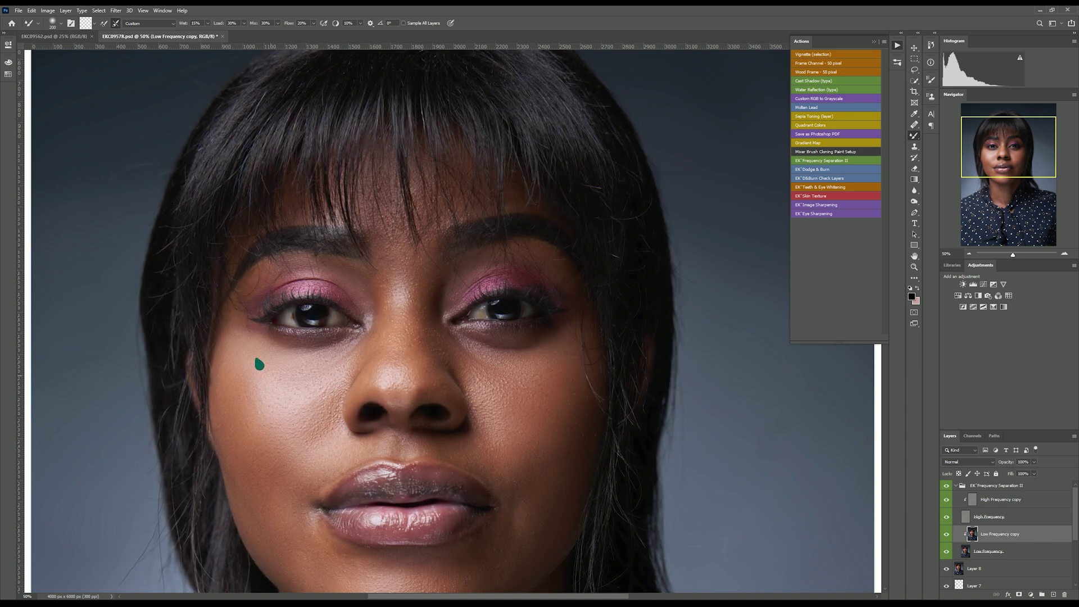
{"action": "scroll", "coordinate": [300, 418], "scroll_direction": "down", "scroll_amount": 3}
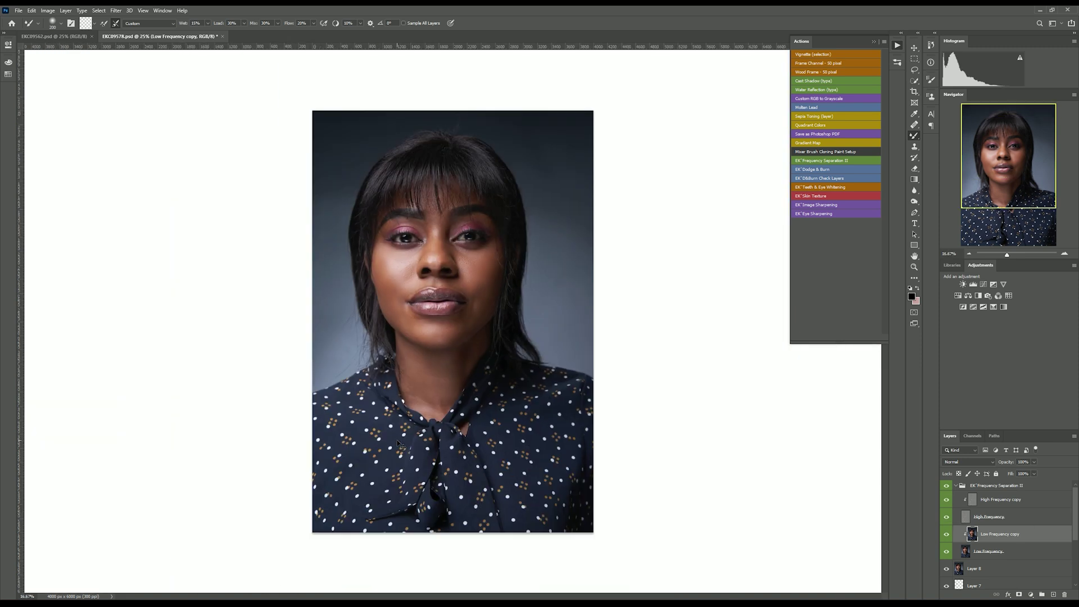
{"action": "scroll", "coordinate": [354, 315], "scroll_direction": "up", "scroll_amount": 1}
{"action": "key", "text": "]"}
{"action": "key", "text": "]"}
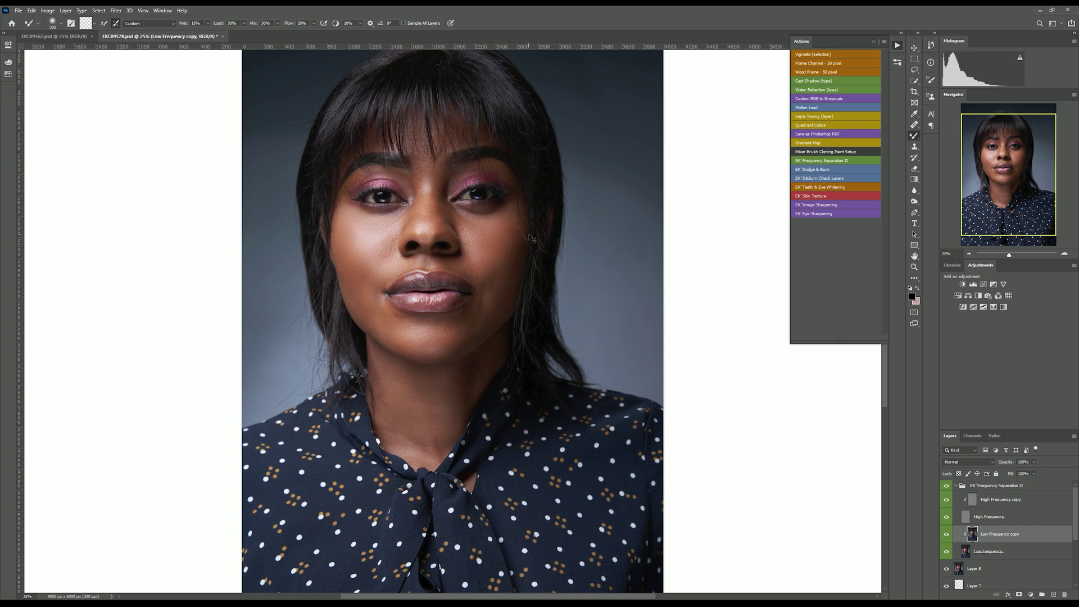
{"action": "key", "text": "ctrl+minus"}
{"action": "key", "text": "ctrl+minus"}
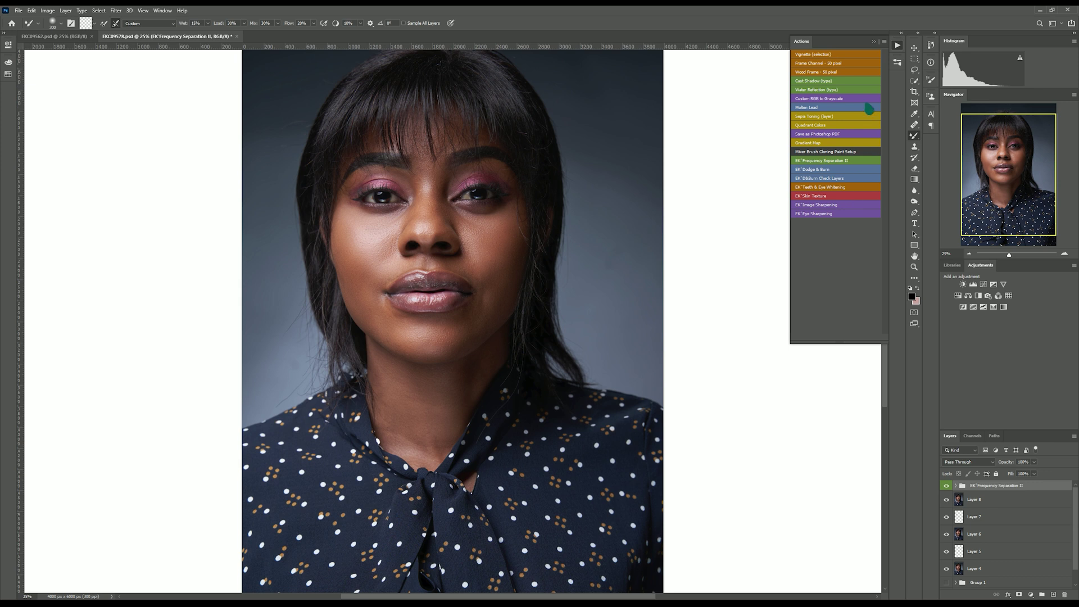
Run the Teeth & Eye Whitening action and choose the Brush Tool for the Photo Filter 1 layer mask
{"action": "left_click", "coordinate": [842, 188]}
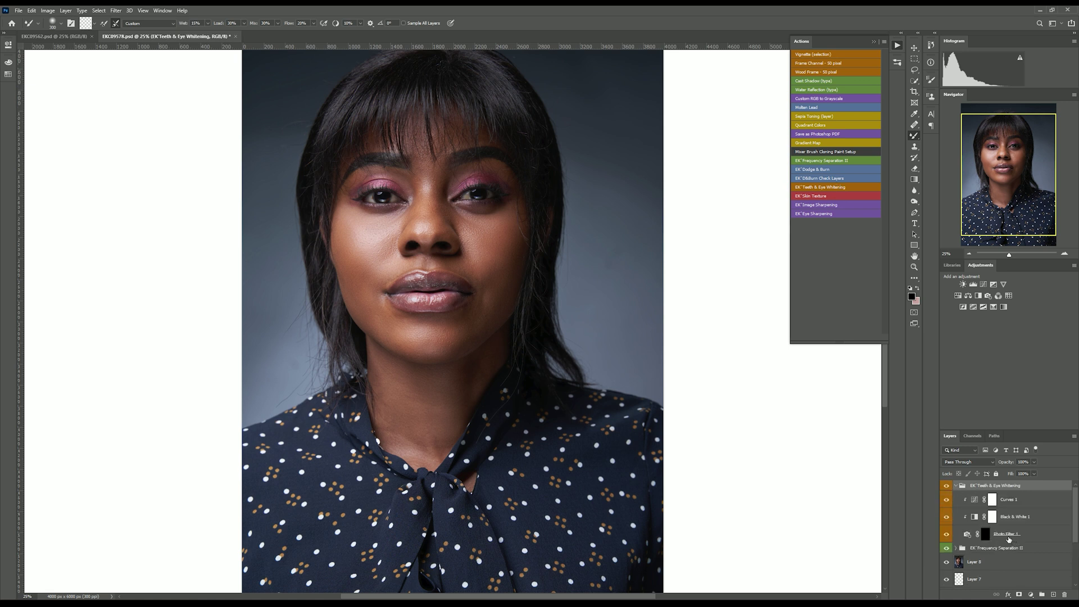
{"action": "left_click", "coordinate": [1007, 538]}
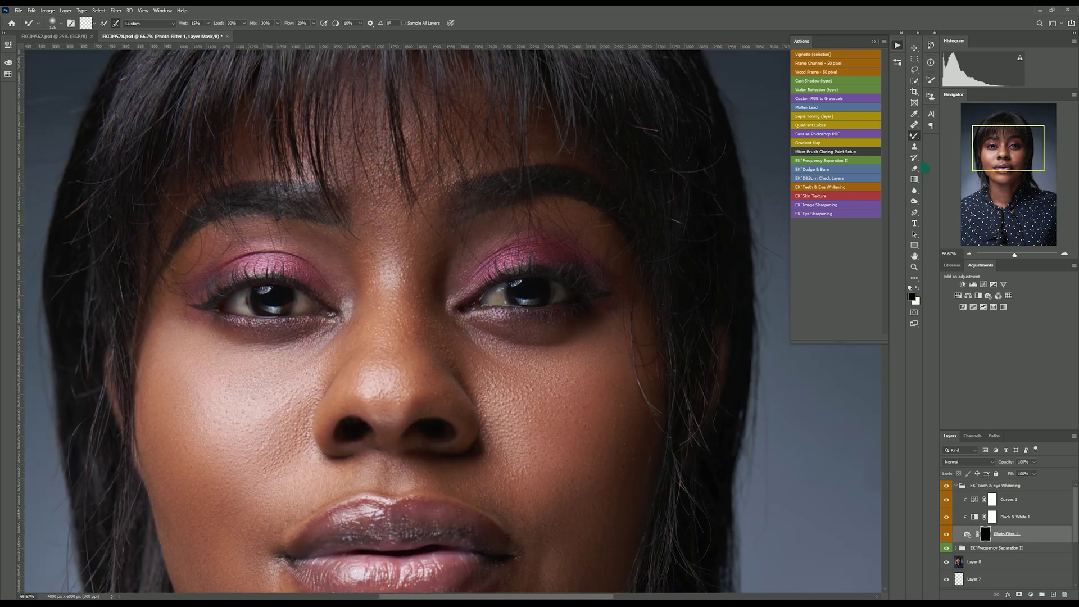
{"action": "right_click", "coordinate": [915, 140]}
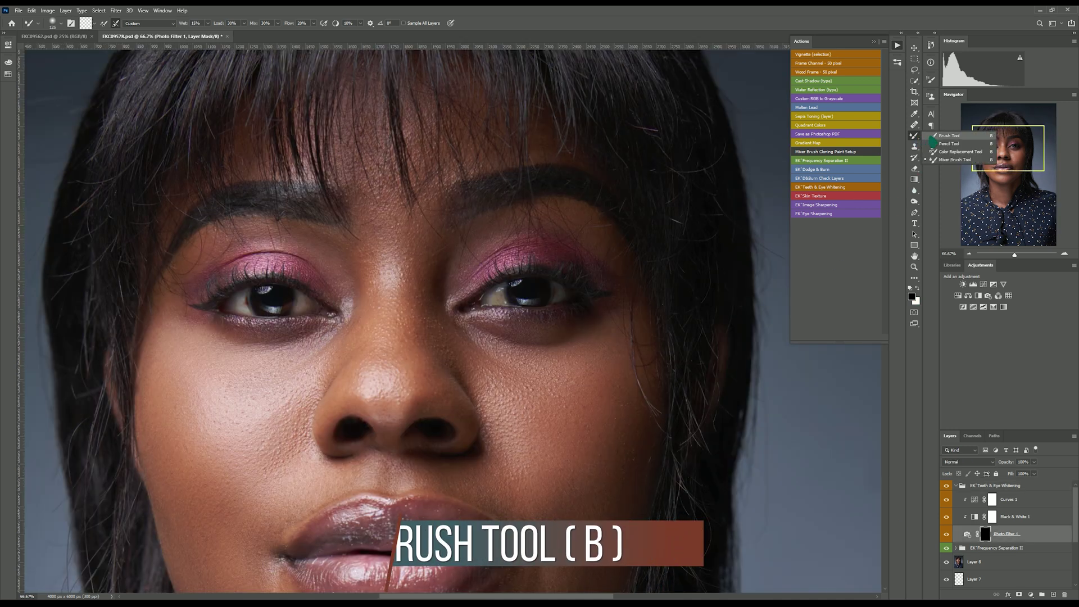
{"action": "left_click", "coordinate": [949, 136]}
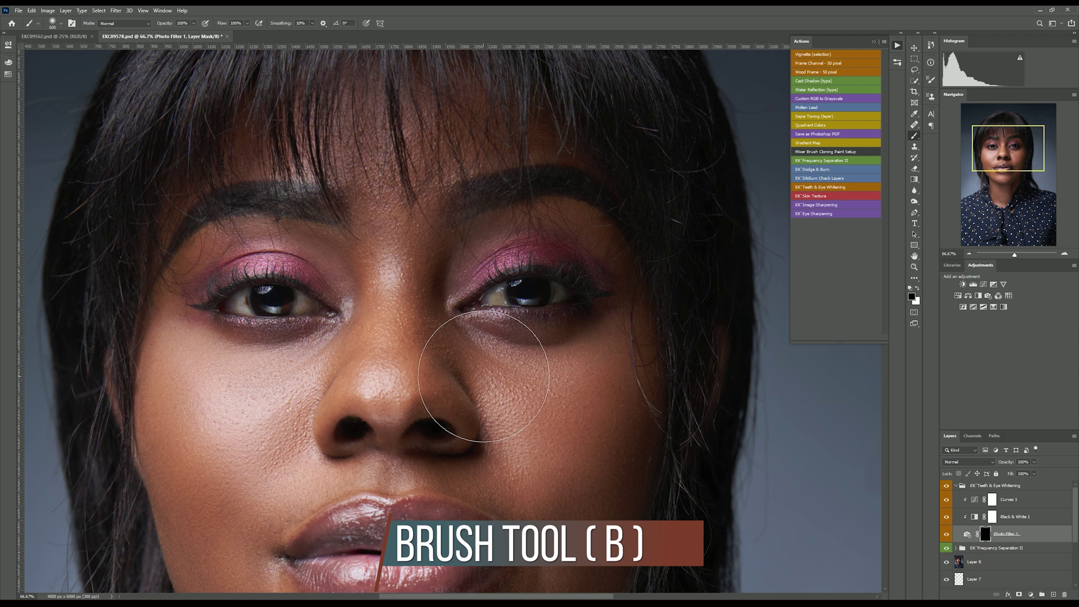
Paint white on the Photo Filter 1 mask over the whites of both eyes, adjusting the brush size to fit
{"action": "key", "text": "ctrl+plus"}
{"action": "scroll", "coordinate": [554, 294], "scroll_direction": "up", "scroll_amount": 3}
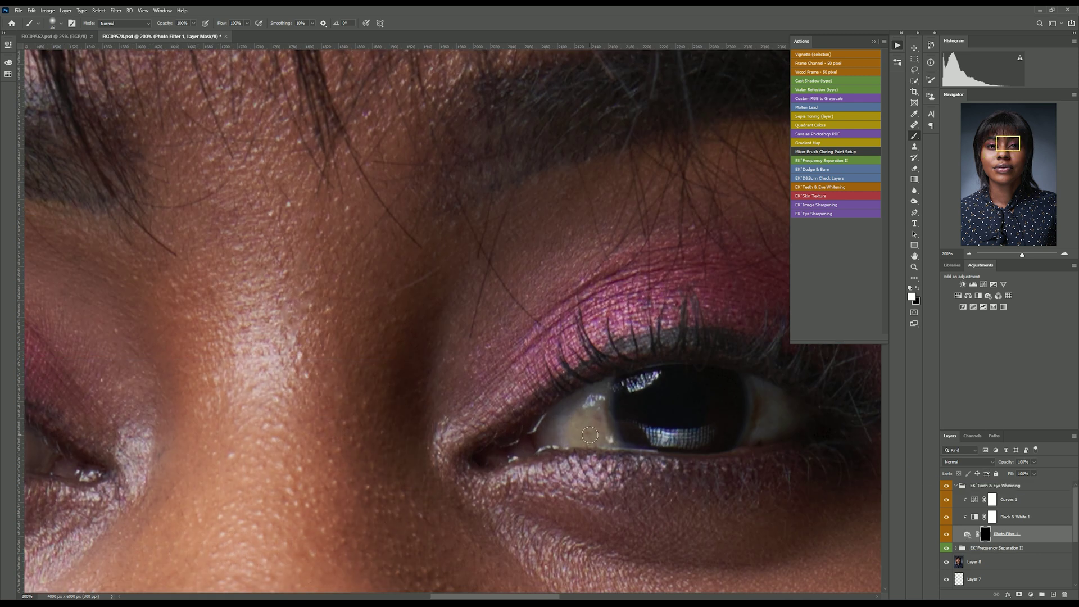
{"action": "key", "text": "]"}
{"action": "key", "text": "]"}
{"action": "key", "text": "["}
{"action": "mouse_move", "coordinate": [569, 418]}
{"action": "left_mouse_down"}
{"action": "mouse_move", "coordinate": [538, 441]}
{"action": "mouse_move", "coordinate": [599, 397]}
{"action": "mouse_move", "coordinate": [572, 441]}
{"action": "mouse_move", "coordinate": [613, 440]}
{"action": "left_mouse_up"}
{"action": "key", "text": "["}
{"action": "key", "text": "["}
{"action": "key", "text": "]"}
{"action": "key", "text": "]"}
{"action": "key", "text": "]"}
{"action": "mouse_move", "coordinate": [785, 412]}
{"action": "left_mouse_down"}
{"action": "mouse_move", "coordinate": [755, 436]}
{"action": "mouse_move", "coordinate": [805, 425]}
{"action": "mouse_move", "coordinate": [766, 415]}
{"action": "left_mouse_up"}
{"action": "left_click_drag", "start_coordinate": [546, 596], "coordinate": [447, 596]}
{"action": "mouse_move", "coordinate": [448, 452]}
{"action": "left_mouse_down"}
{"action": "mouse_move", "coordinate": [488, 417]}
{"action": "mouse_move", "coordinate": [450, 438]}
{"action": "mouse_move", "coordinate": [486, 411]}
{"action": "mouse_move", "coordinate": [449, 446]}
{"action": "mouse_move", "coordinate": [481, 447]}
{"action": "mouse_move", "coordinate": [493, 470]}
{"action": "mouse_move", "coordinate": [468, 451]}
{"action": "mouse_move", "coordinate": [653, 427]}
{"action": "mouse_move", "coordinate": [640, 424]}
{"action": "mouse_move", "coordinate": [641, 456]}
{"action": "mouse_move", "coordinate": [671, 456]}
{"action": "mouse_move", "coordinate": [640, 451]}
{"action": "left_mouse_up"}
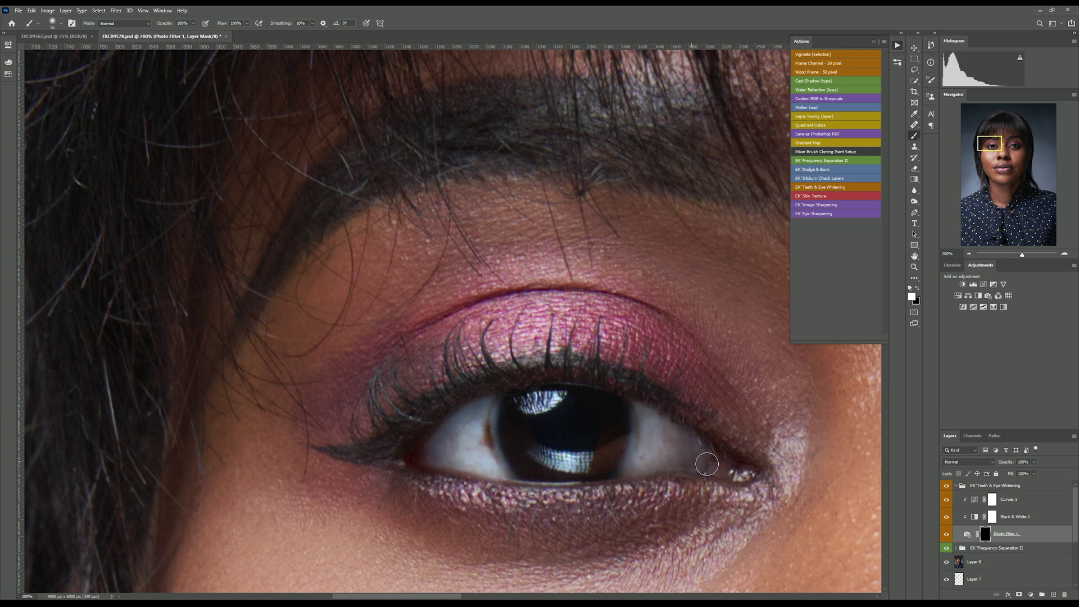
Save the document with the whitened eyes
{"action": "key", "text": "ctrl+minus"}
{"action": "key", "text": "ctrl+minus"}
{"action": "key", "text": "ctrl+minus"}
{"action": "key", "text": "ctrl+minus"}
{"action": "key", "text": "ctrl+minus"}
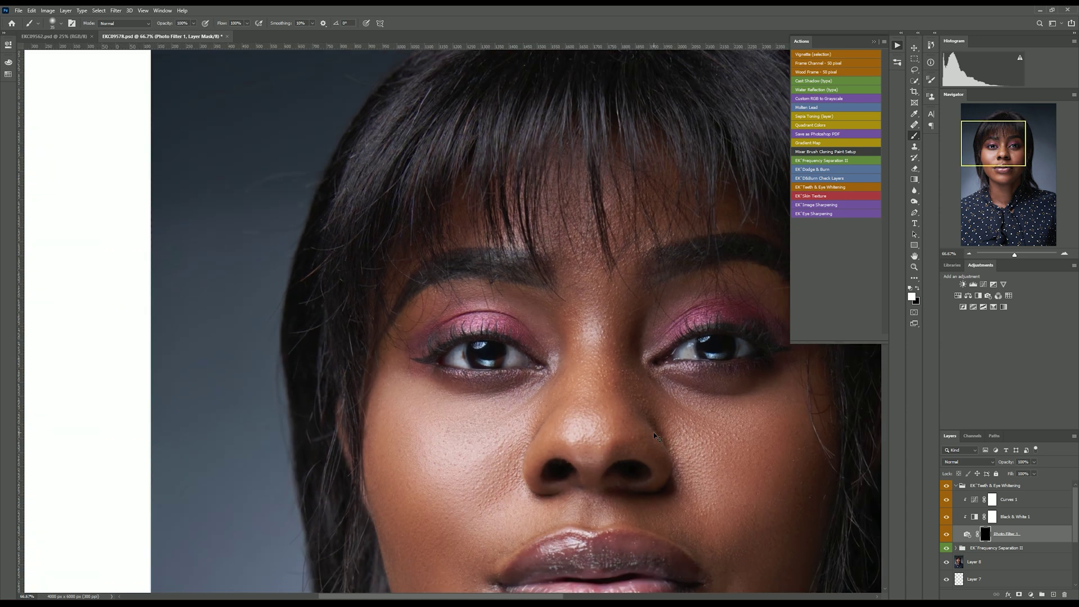
{"action": "key", "text": "ctrl+minus"}
{"action": "key", "text": "ctrl+minus"}
{"action": "key", "text": "ctrl+plus"}
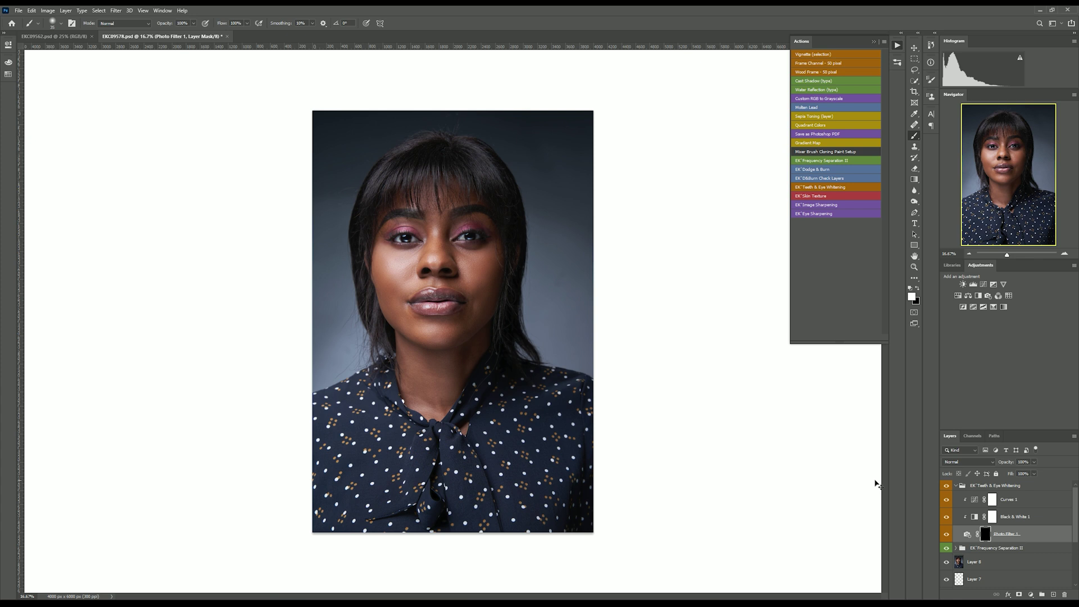
{"action": "key", "text": "ctrl+s"}
{"action": "left_click", "coordinate": [527, 330]}
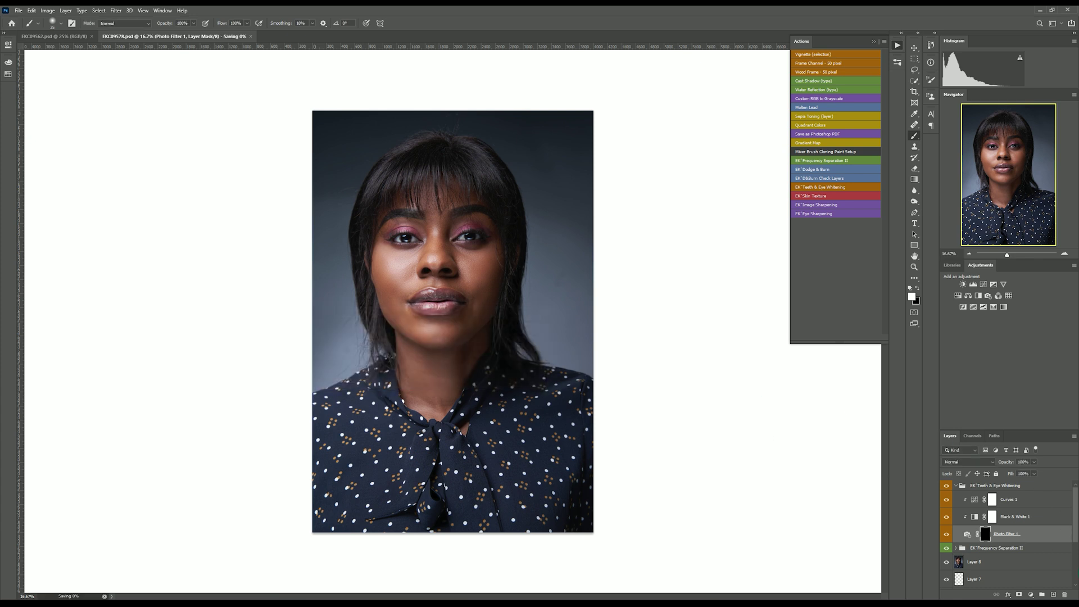
Lower the Photo Filter 1 layer's opacity to 85% and collapse the Teeth & Eye Whitening group
{"action": "left_click_drag", "start_coordinate": [1033, 461], "coordinate": [1000, 466]}
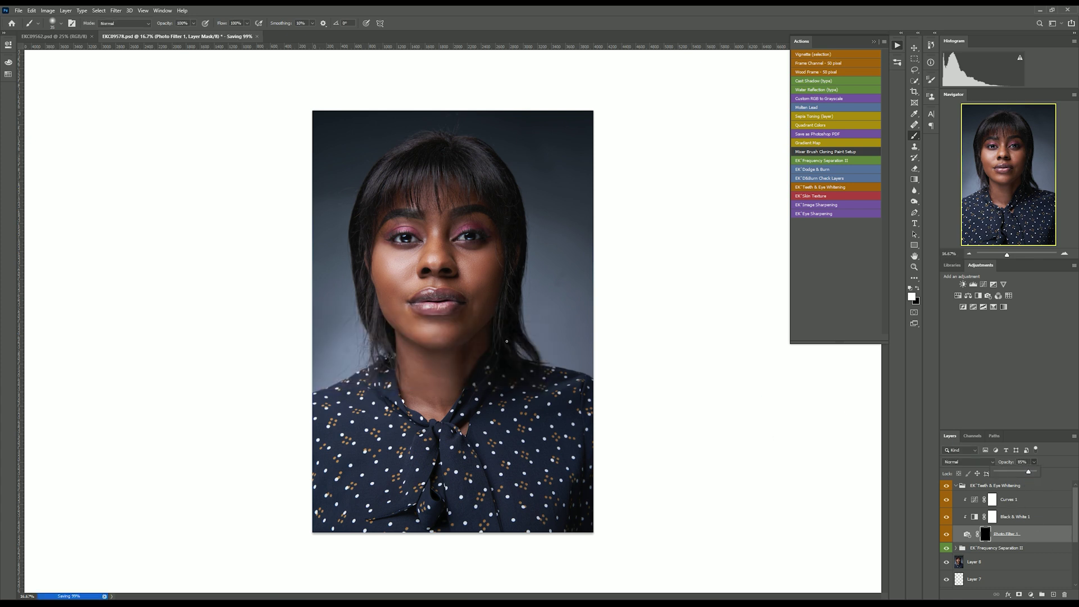
{"action": "key", "text": "ctrl+plus"}
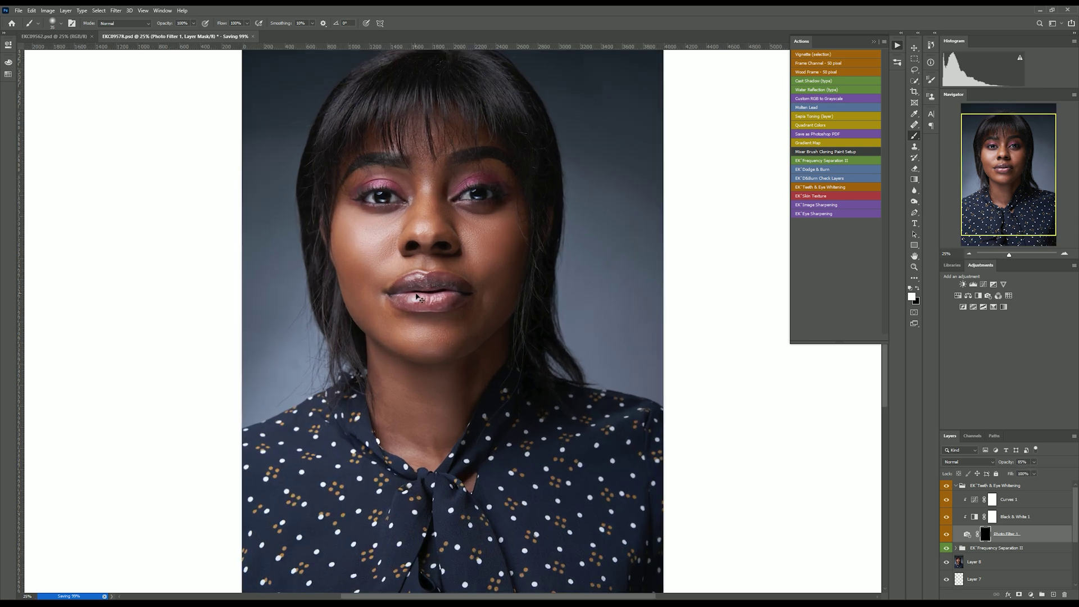
{"action": "key", "text": "ctrl+plus"}
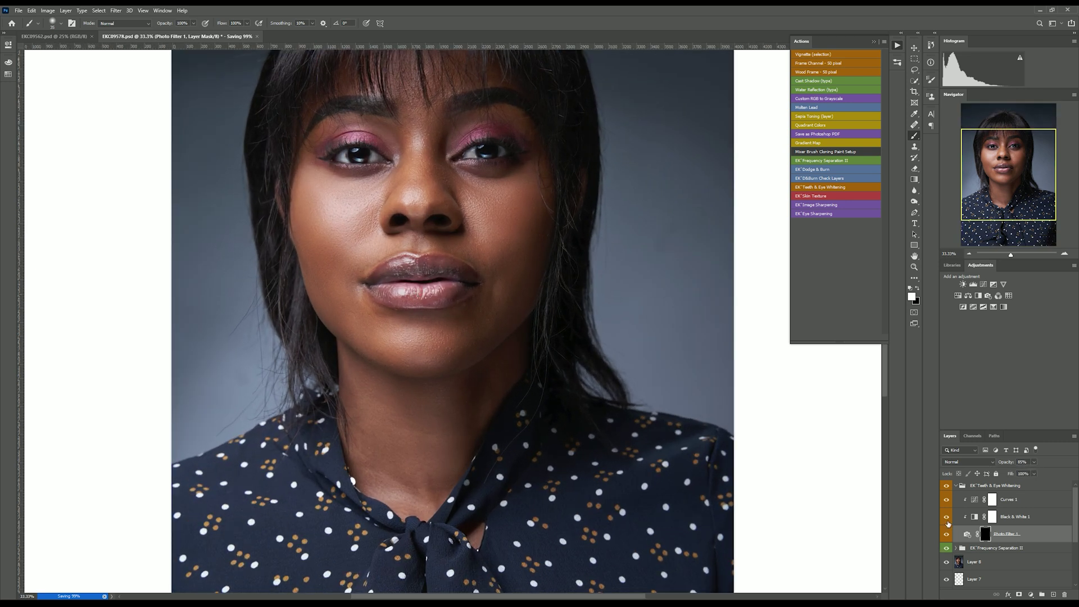
{"action": "left_click", "coordinate": [955, 487]}
{"action": "key", "text": "ctrl+minus"}
{"action": "key", "text": "ctrl+minus"}
{"action": "key", "text": "ctrl+minus"}
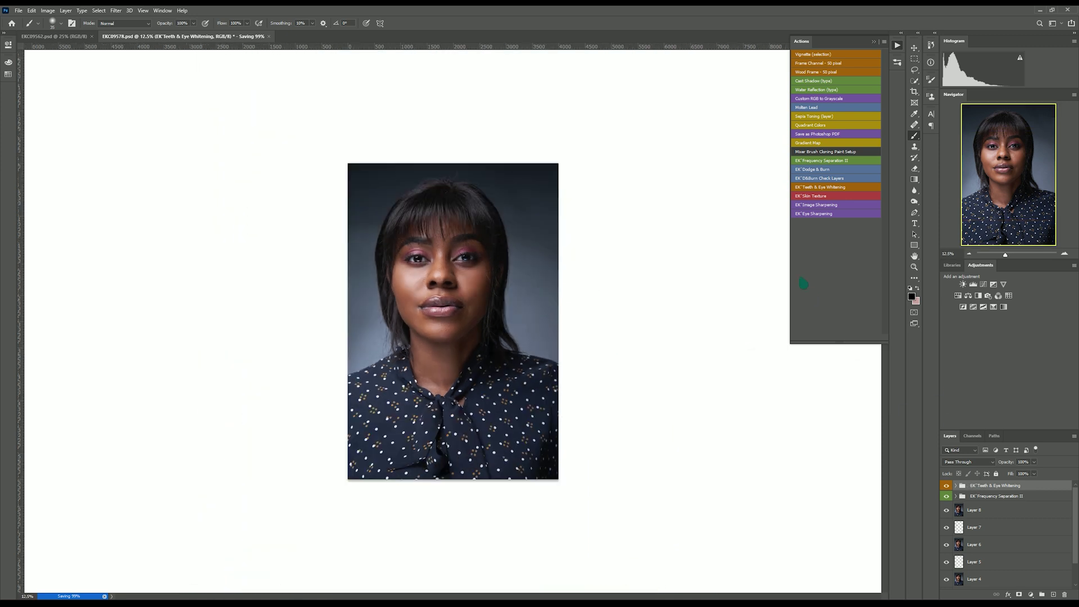
Run the D&Burn Check Layers action to add the dark black-and-white check view
{"action": "left_click", "coordinate": [830, 178]}
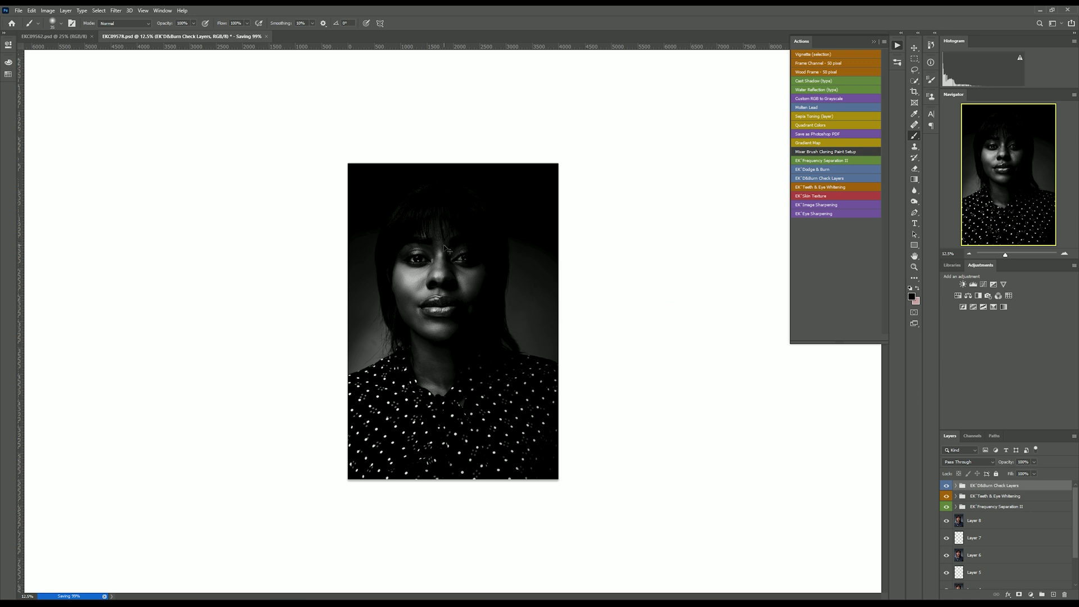
{"action": "key", "text": "ctrl+plus"}
{"action": "key", "text": "ctrl+plus"}
{"action": "key", "text": "ctrl+minus"}
{"action": "key", "text": "ctrl+plus"}
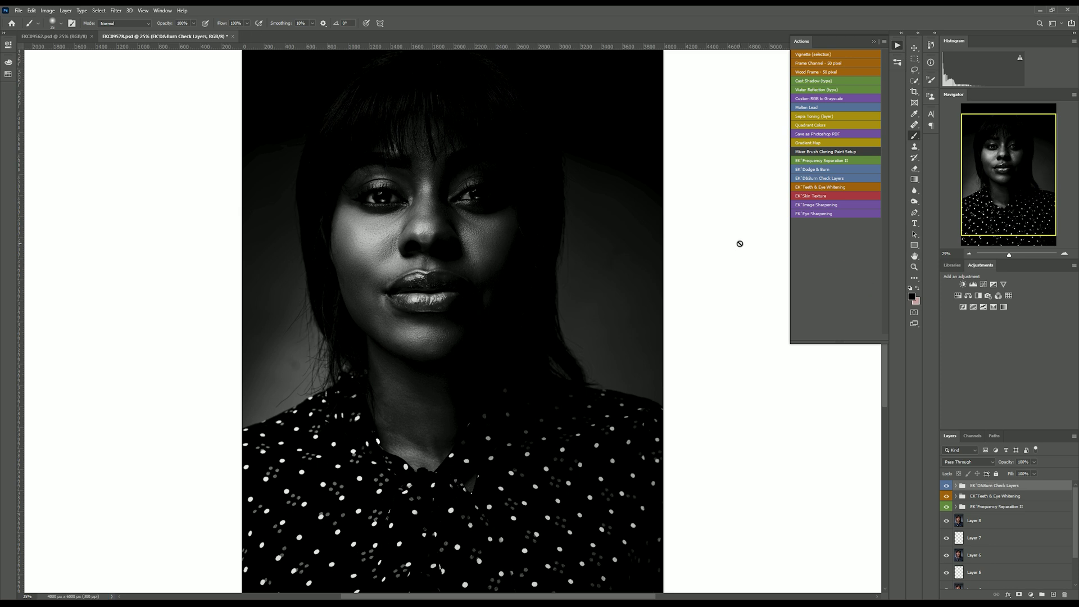
Run the Dodge & Burn action, expand its new group and select the Dodge layer's mask
{"action": "left_click", "coordinate": [818, 169]}
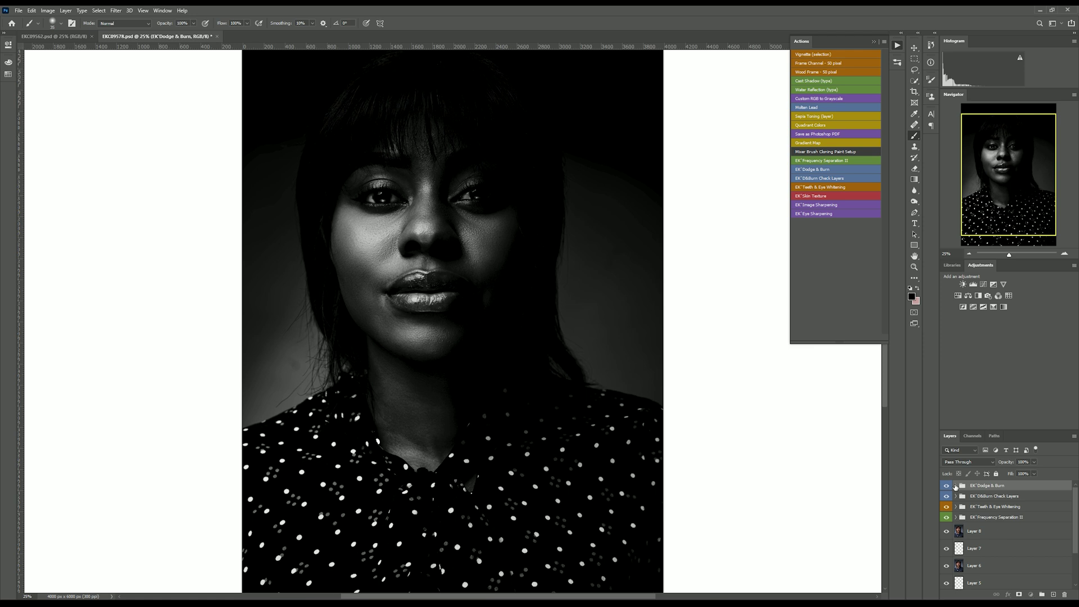
{"action": "left_click", "coordinate": [954, 485]}
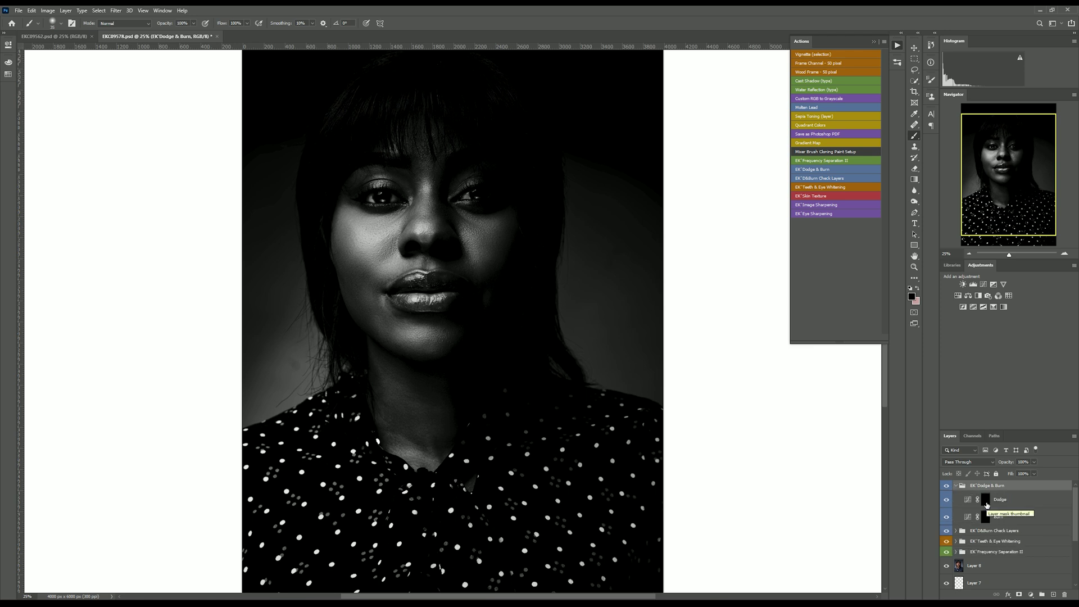
{"action": "left_click", "coordinate": [986, 499]}
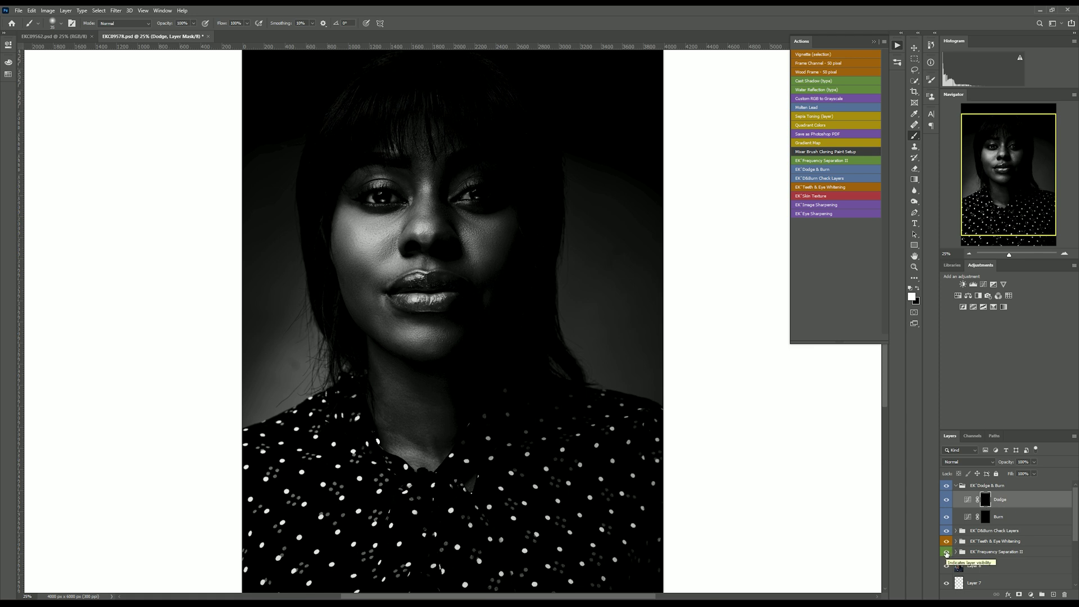
Hide the Frequency Separation II group and set the brush to 100% opacity and 2% flow with a larger tip
{"action": "left_click", "coordinate": [946, 553]}
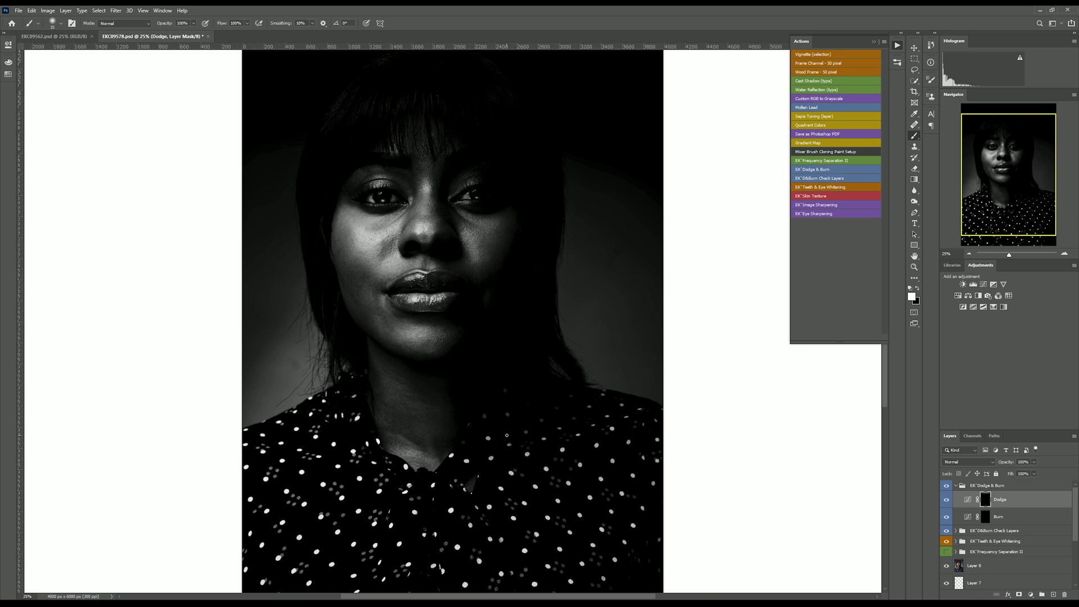
{"action": "left_click", "coordinate": [247, 24]}
{"action": "left_click_drag", "start_coordinate": [170, 24], "coordinate": [153, 25]}
{"action": "type", "text": "100"}
{"action": "key", "text": "Return"}
{"action": "key", "text": "bracketright"}
{"action": "key", "text": "bracketright"}
{"action": "key", "text": "bracketright"}
Dodge the brighter cheek and the bridge of the nose with white on the Dodge layer's mask
{"action": "key", "text": "ctrl+plus"}
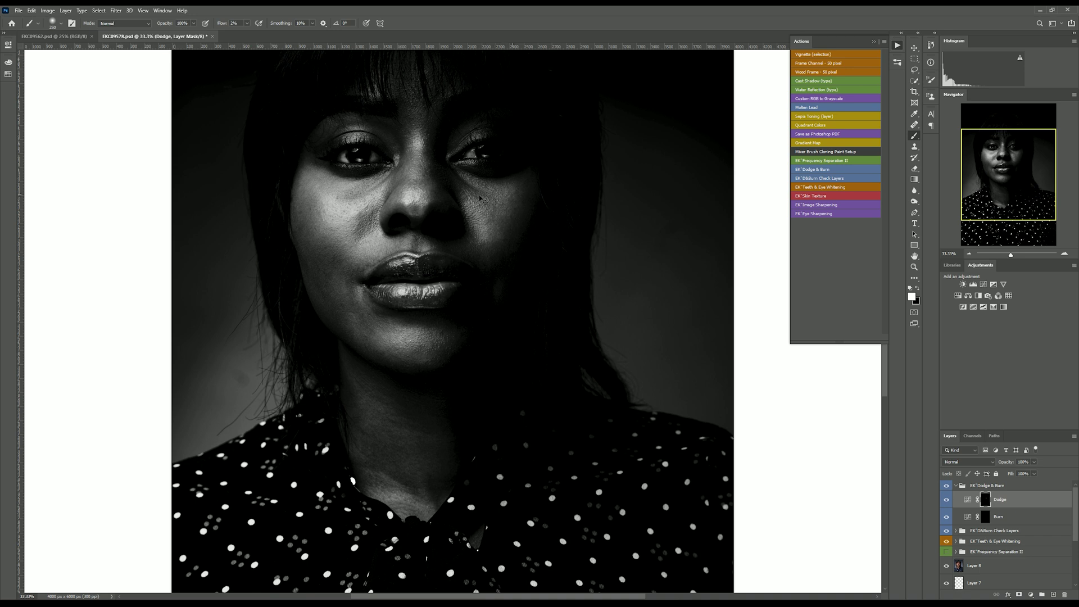
{"action": "left_click_drag", "start_coordinate": [294, 194], "coordinate": [317, 241]}
{"action": "key", "text": "["}
{"action": "mouse_move", "coordinate": [415, 135]}
{"action": "left_mouse_down"}
{"action": "mouse_move", "coordinate": [419, 176]}
{"action": "mouse_move", "coordinate": [401, 164]}
{"action": "left_mouse_up"}
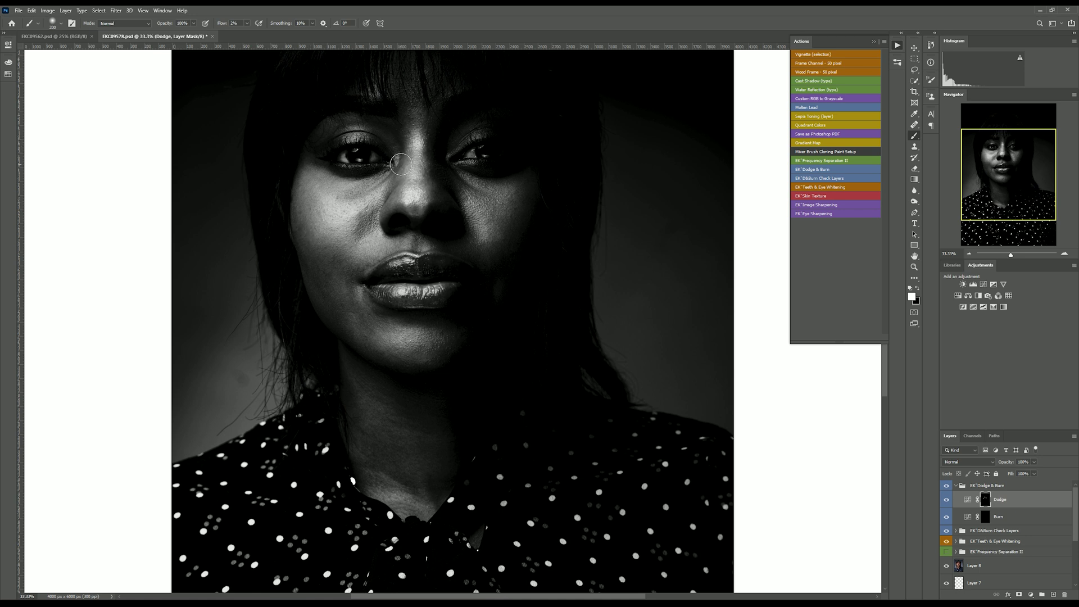
Rotate the canvas sideways and dodge the highlights on both cheeks with a smaller brush
{"action": "key", "text": "ctrl+plus"}
{"action": "key", "text": "r"}
{"action": "left_click_drag", "start_coordinate": [297, 347], "coordinate": [324, 490]}
{"action": "key", "text": "["}
{"action": "key", "text": "["}
{"action": "key", "text": "["}
{"action": "key", "text": "["}
{"action": "mouse_move", "coordinate": [245, 442]}
{"action": "left_mouse_down"}
{"action": "mouse_move", "coordinate": [256, 473]}
{"action": "mouse_move", "coordinate": [242, 418]}
{"action": "mouse_move", "coordinate": [255, 464]}
{"action": "mouse_move", "coordinate": [230, 504]}
{"action": "mouse_move", "coordinate": [247, 430]}
{"action": "mouse_move", "coordinate": [236, 408]}
{"action": "mouse_move", "coordinate": [255, 443]}
{"action": "mouse_move", "coordinate": [253, 476]}
{"action": "left_mouse_up"}
{"action": "key", "text": "]"}
{"action": "key", "text": "]"}
{"action": "mouse_move", "coordinate": [287, 430]}
{"action": "left_mouse_down"}
{"action": "mouse_move", "coordinate": [304, 453]}
{"action": "mouse_move", "coordinate": [291, 453]}
{"action": "left_mouse_up"}
{"action": "mouse_move", "coordinate": [277, 263]}
{"action": "left_mouse_down"}
{"action": "mouse_move", "coordinate": [259, 259]}
{"action": "mouse_move", "coordinate": [270, 266]}
{"action": "mouse_move", "coordinate": [288, 241]}
{"action": "mouse_move", "coordinate": [349, 253]}
{"action": "mouse_move", "coordinate": [285, 238]}
{"action": "left_mouse_up"}
Enlarge the brush to 300, dodge the chin highlight and reset the canvas rotation to upright
{"action": "key", "text": "]"}
{"action": "key", "text": "]"}
{"action": "key", "text": "]"}
{"action": "mouse_move", "coordinate": [462, 406]}
{"action": "left_mouse_down"}
{"action": "mouse_move", "coordinate": [479, 392]}
{"action": "mouse_move", "coordinate": [472, 315]}
{"action": "mouse_move", "coordinate": [444, 456]}
{"action": "mouse_move", "coordinate": [483, 364]}
{"action": "left_mouse_up"}
{"action": "key", "text": "]"}
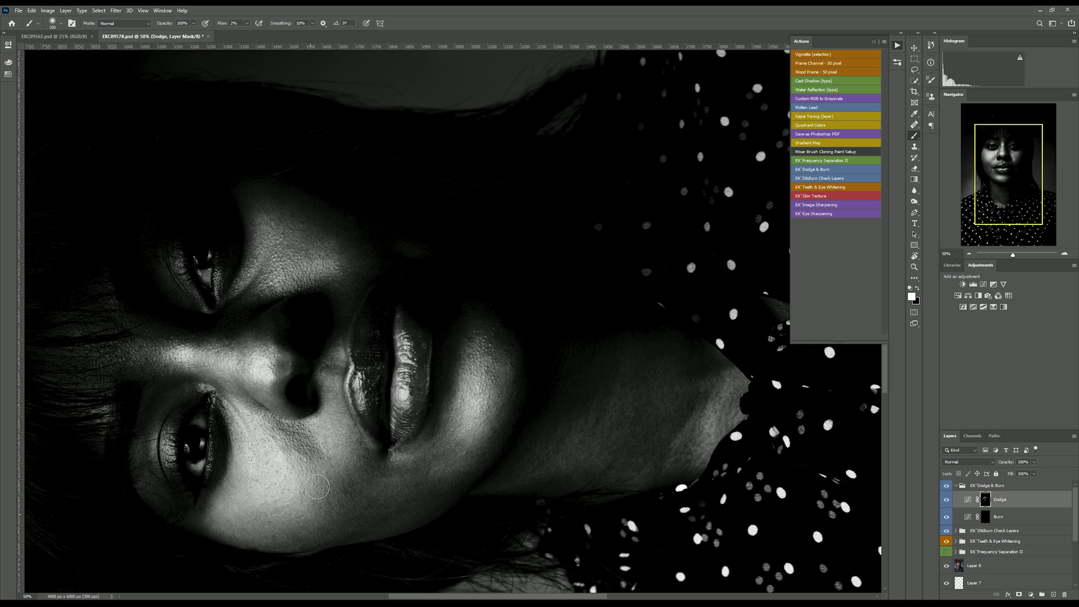
{"action": "key", "text": "r"}
{"action": "key", "text": "Escape"}
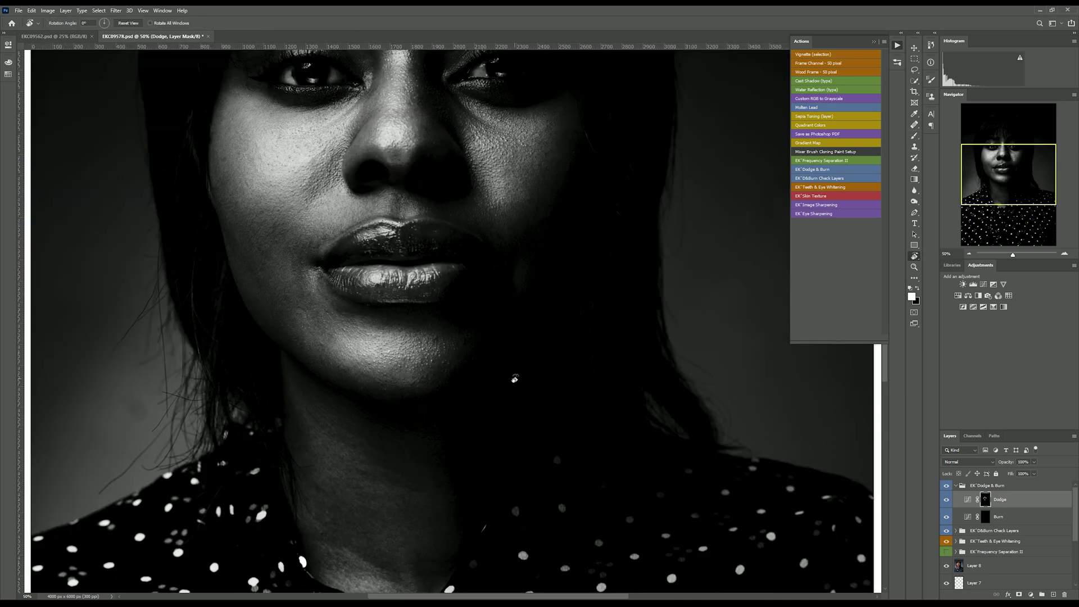
Hide the D&Burn Check Layers group and compare the portrait with and without the Dodge & Burn group
{"action": "key", "text": "ctrl+minus"}
{"action": "key", "text": "ctrl+minus"}
{"action": "key", "text": "ctrl+minus"}
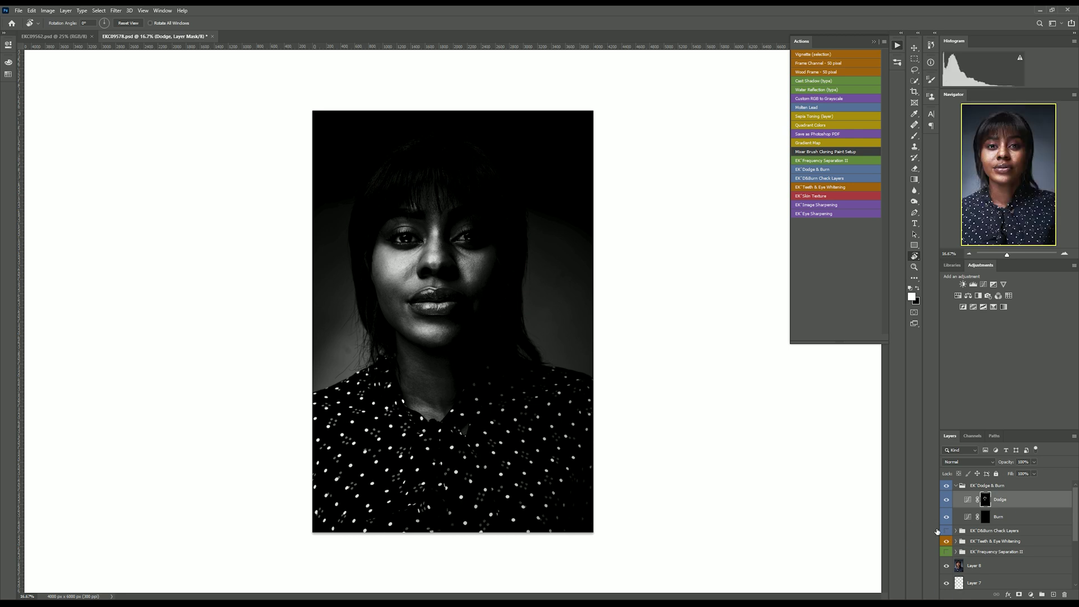
{"action": "left_click", "coordinate": [946, 531]}
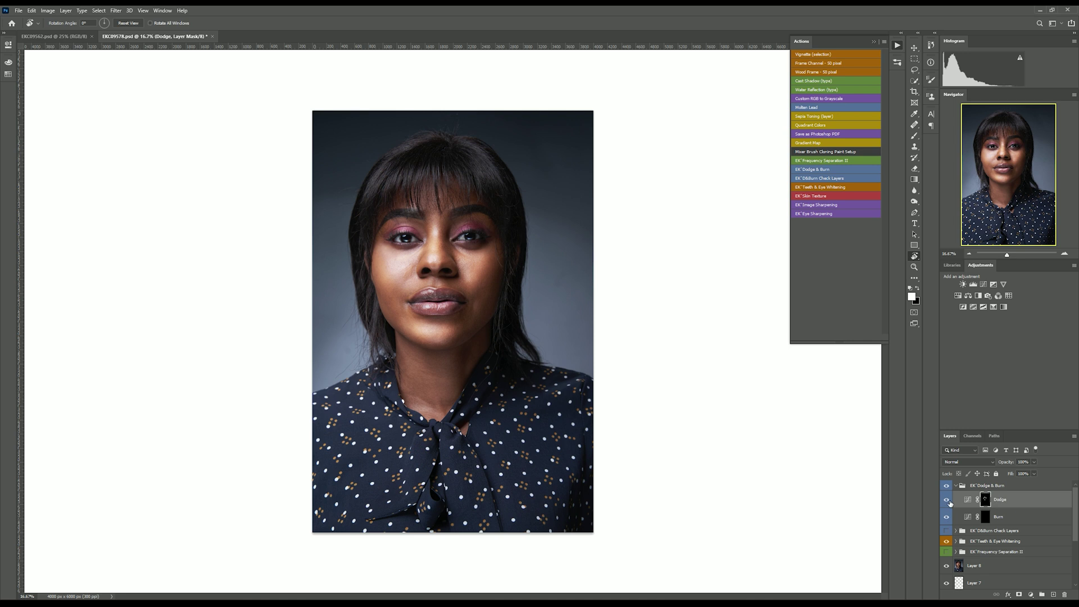
{"action": "left_click", "coordinate": [947, 486]}
{"action": "left_click", "coordinate": [947, 486]}
{"action": "left_click", "coordinate": [946, 486]}
{"action": "left_click", "coordinate": [946, 487]}
Dodge both cheeks further in the colour view using a brush of about 200 on the Dodge mask
{"action": "key", "text": "ctrl+plus"}
{"action": "key", "text": "ctrl+plus"}
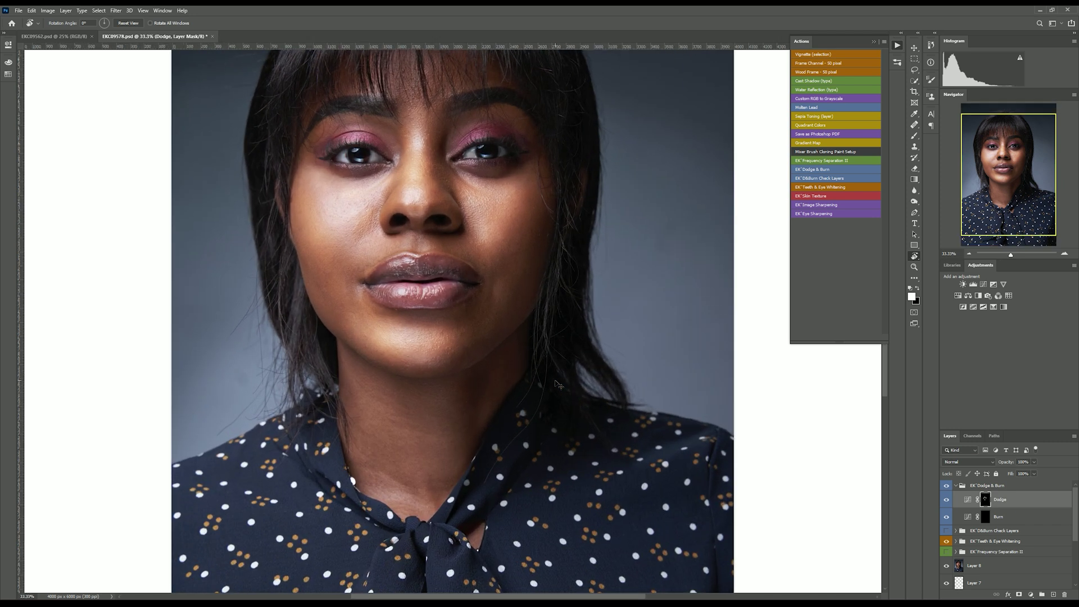
{"action": "scroll", "coordinate": [555, 381], "scroll_direction": "up", "scroll_amount": 3}
{"action": "scroll", "coordinate": [555, 379], "scroll_direction": "up", "scroll_amount": 2}
{"action": "key", "text": "ctrl+plus"}
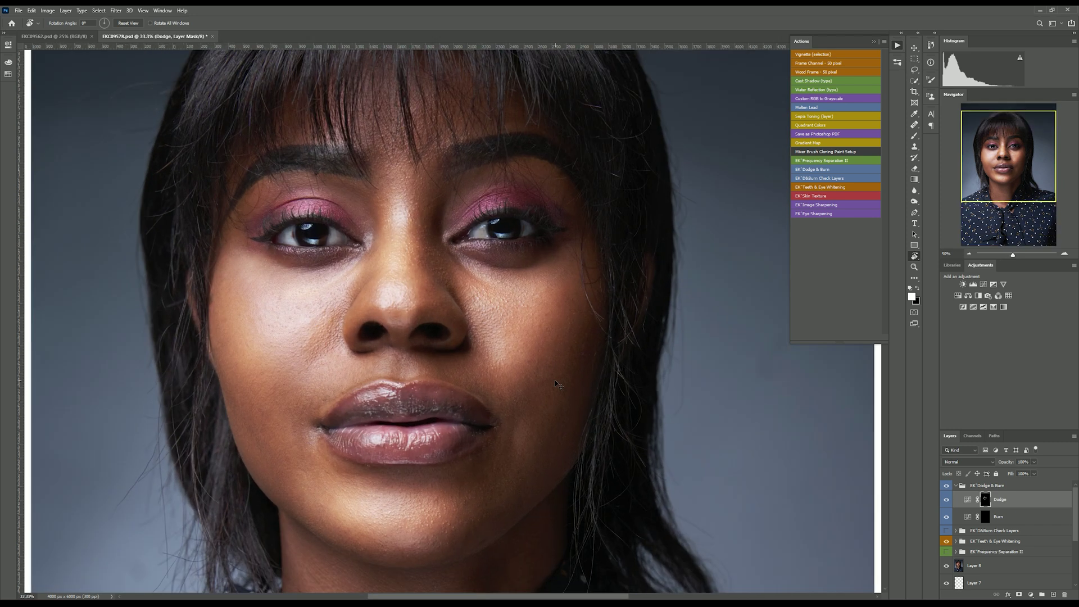
{"action": "key", "text": "b"}
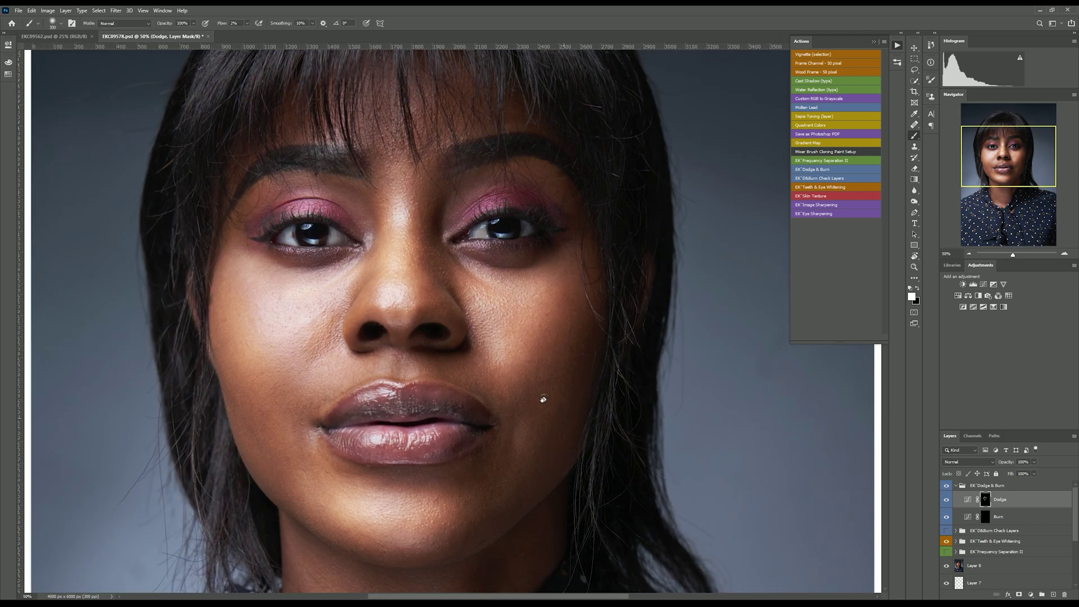
{"action": "key", "text": "bracketleft"}
{"action": "key", "text": "bracketleft"}
{"action": "key", "text": "bracketleft"}
{"action": "key", "text": "bracketleft"}
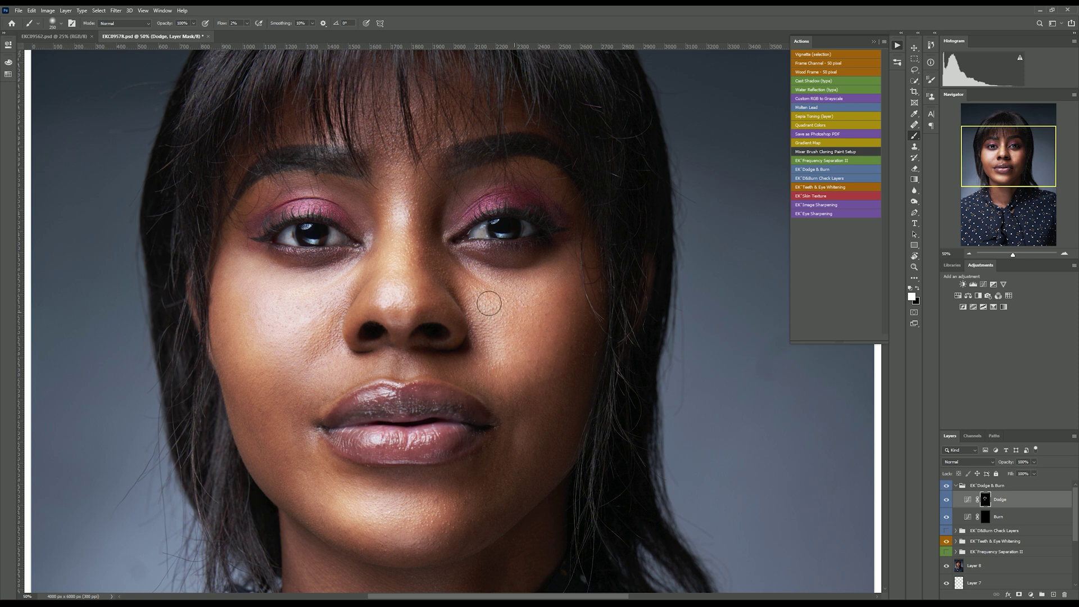
{"action": "key", "text": "bracketleft"}
{"action": "key", "text": "bracketleft"}
{"action": "key", "text": "bracketright"}
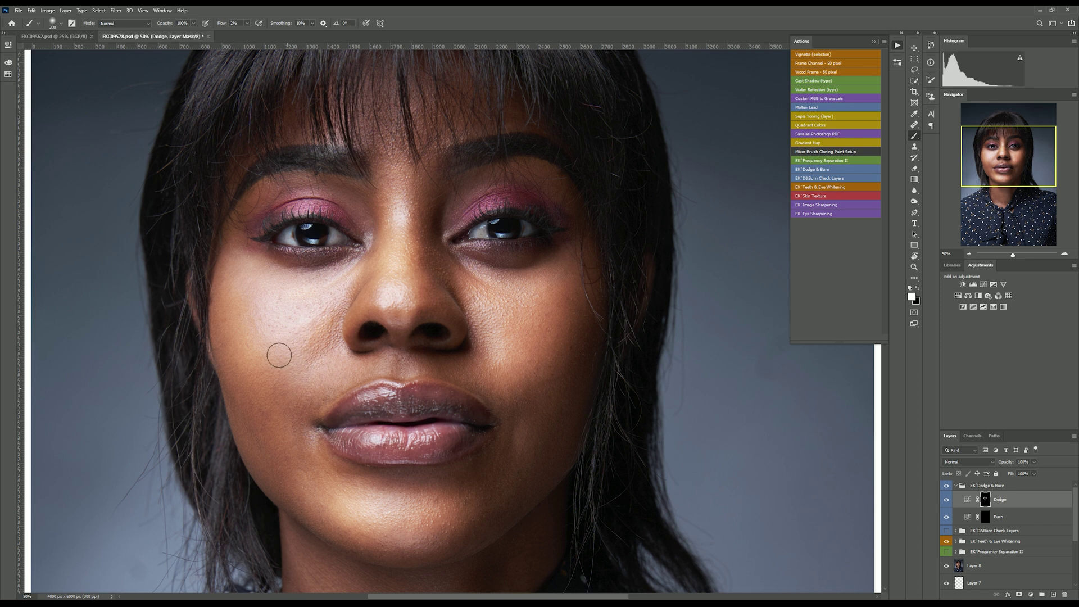
{"action": "key", "text": "bracketleft"}
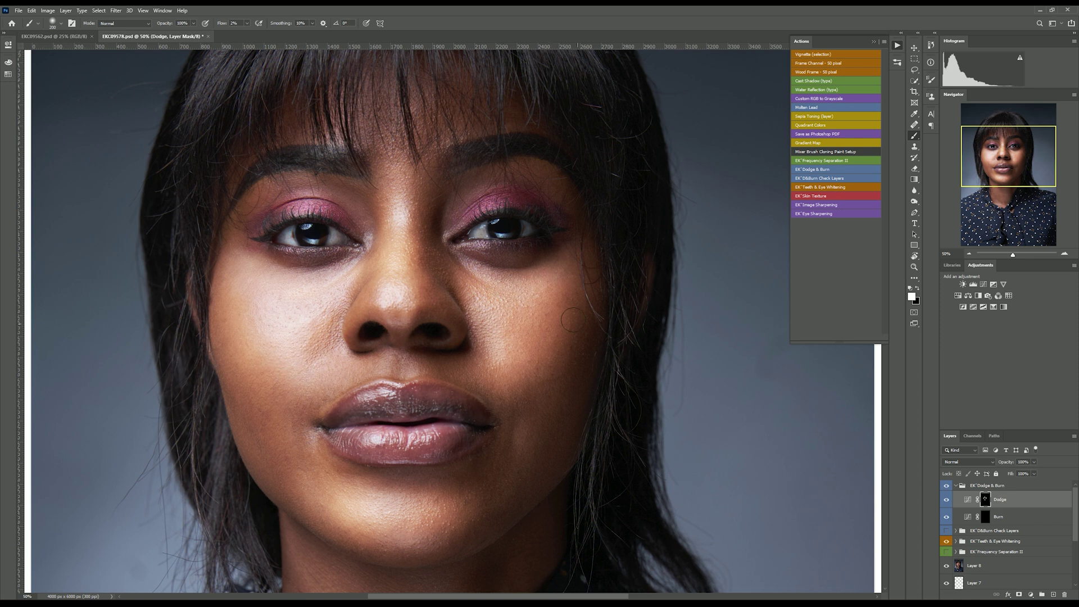
Select the Burn layer's mask and darken the shadow side of the face with a brush of about 500
{"action": "left_click", "coordinate": [985, 517]}
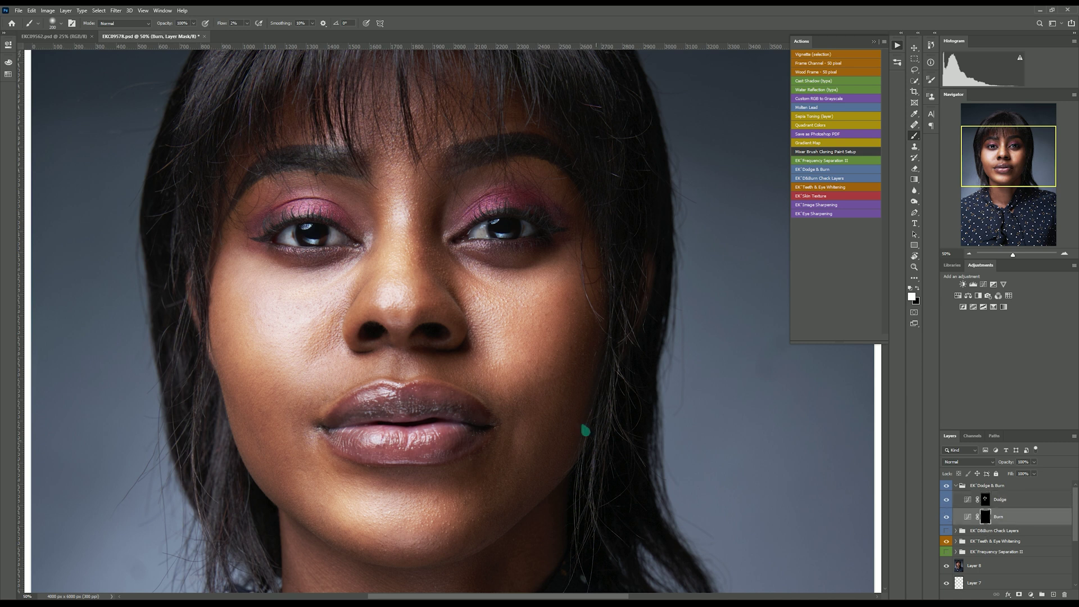
{"action": "key", "text": "bracketright"}
{"action": "key", "text": "bracketright"}
{"action": "key", "text": "bracketright"}
{"action": "key", "text": "bracketright"}
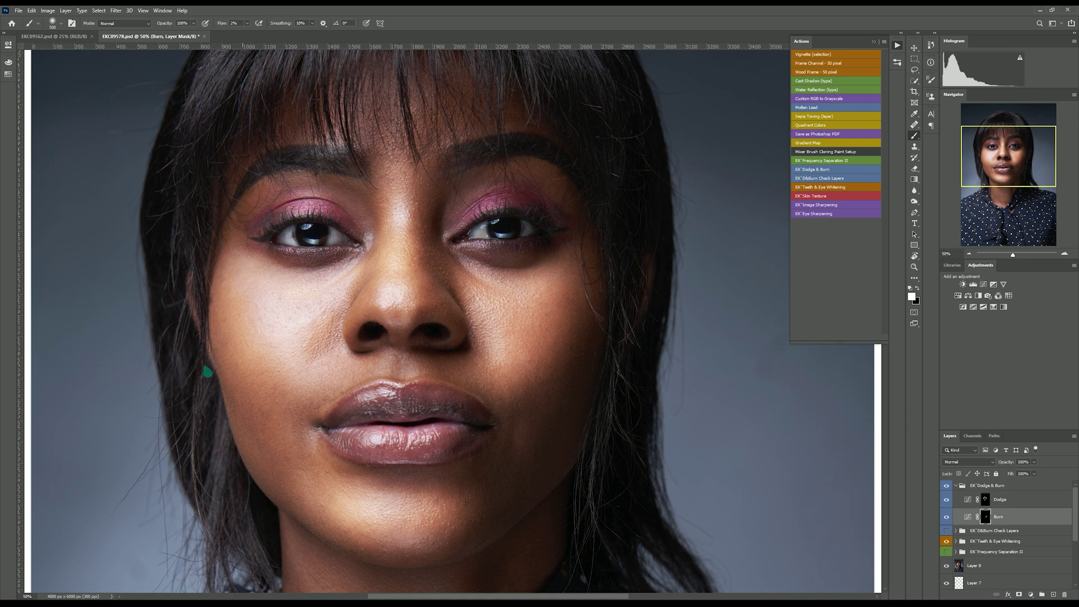
Burn the outer edge of the lit cheek and the jawline with a brush of about 400
{"action": "key", "text": "bracketleft"}
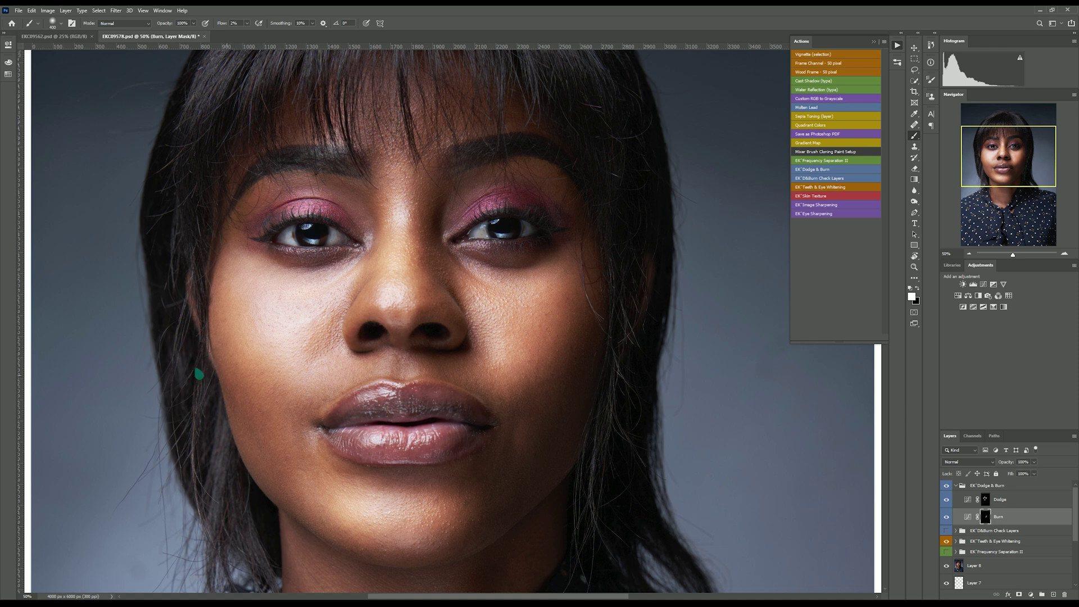
{"action": "key", "text": "bracketleft"}
{"action": "key", "text": "bracketleft"}
{"action": "key", "text": "bracketright"}
{"action": "key", "text": "bracketright"}
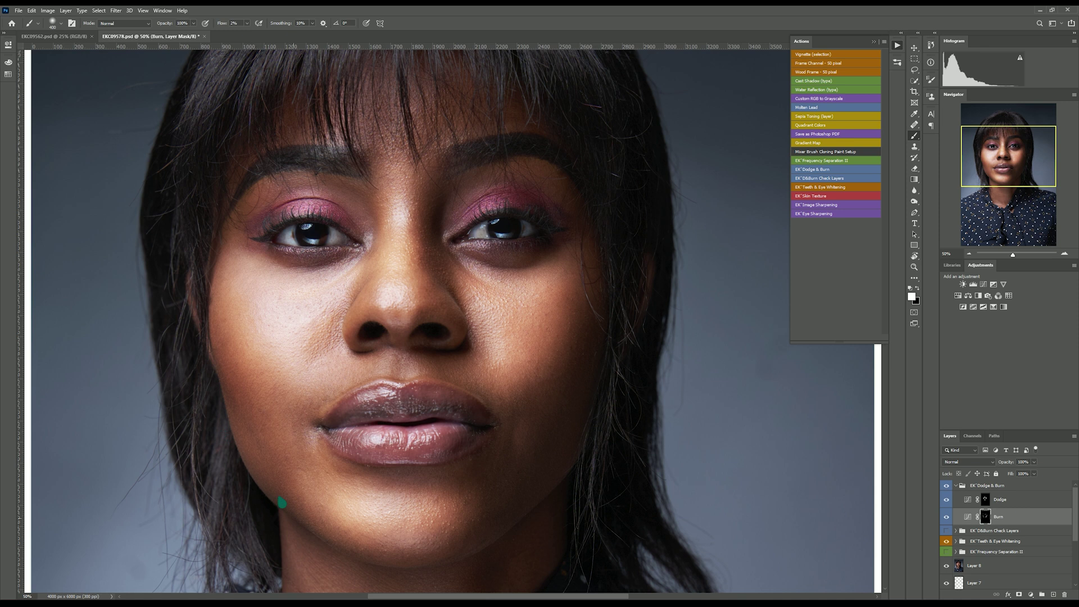
{"action": "scroll", "coordinate": [272, 405], "scroll_direction": "down", "scroll_amount": 3}
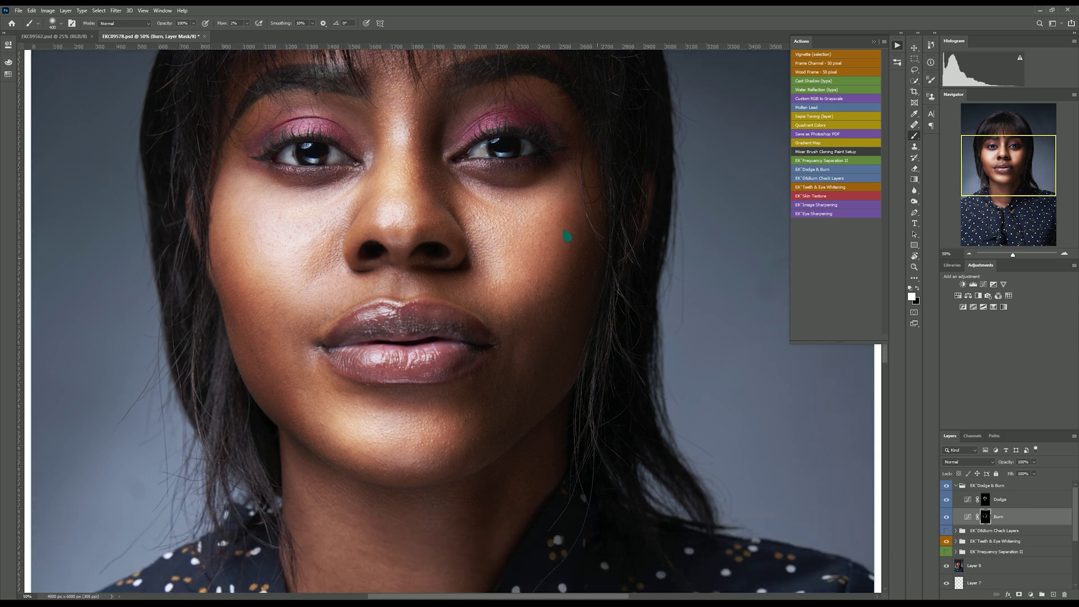
{"action": "scroll", "coordinate": [568, 298], "scroll_direction": "up", "scroll_amount": 5}
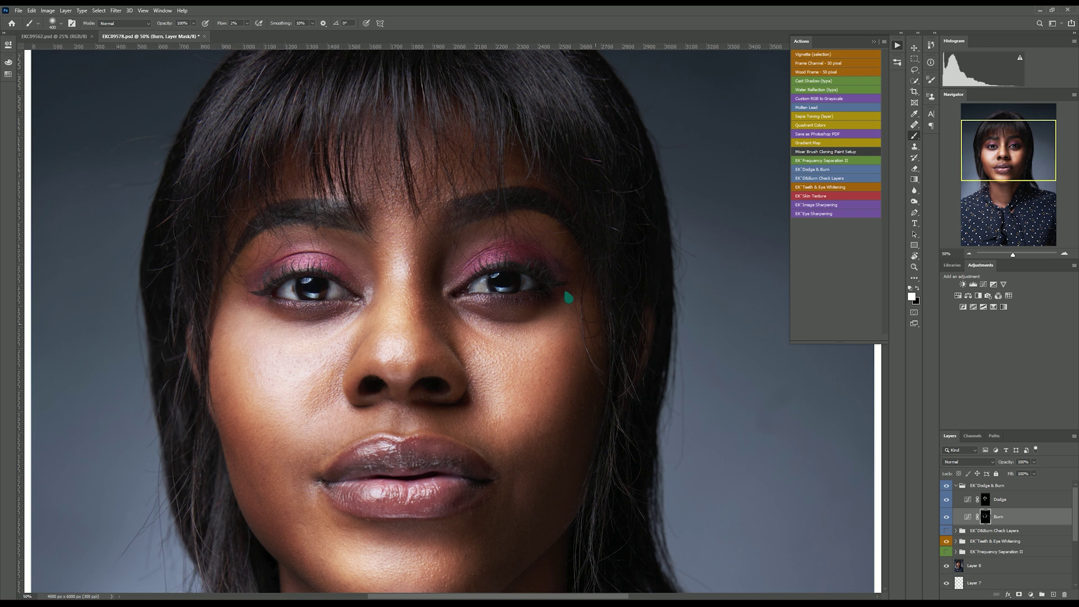
Compare the whole portrait with the Dodge & Burn group turned off and on
{"action": "scroll", "coordinate": [568, 298], "scroll_direction": "down", "scroll_amount": 5}
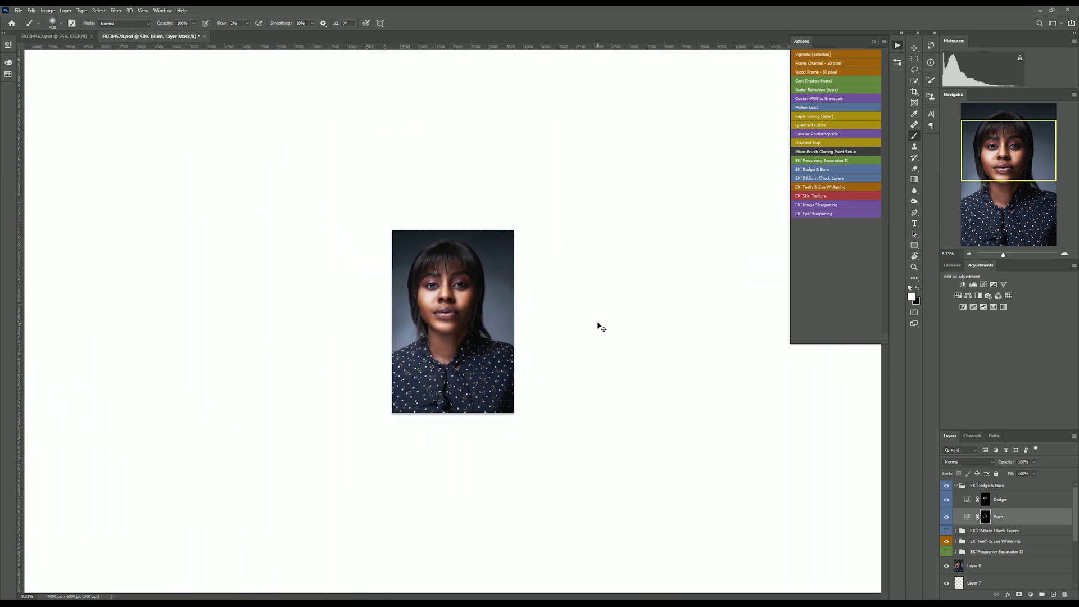
{"action": "key", "text": "ctrl+plus"}
{"action": "left_click", "coordinate": [947, 486]}
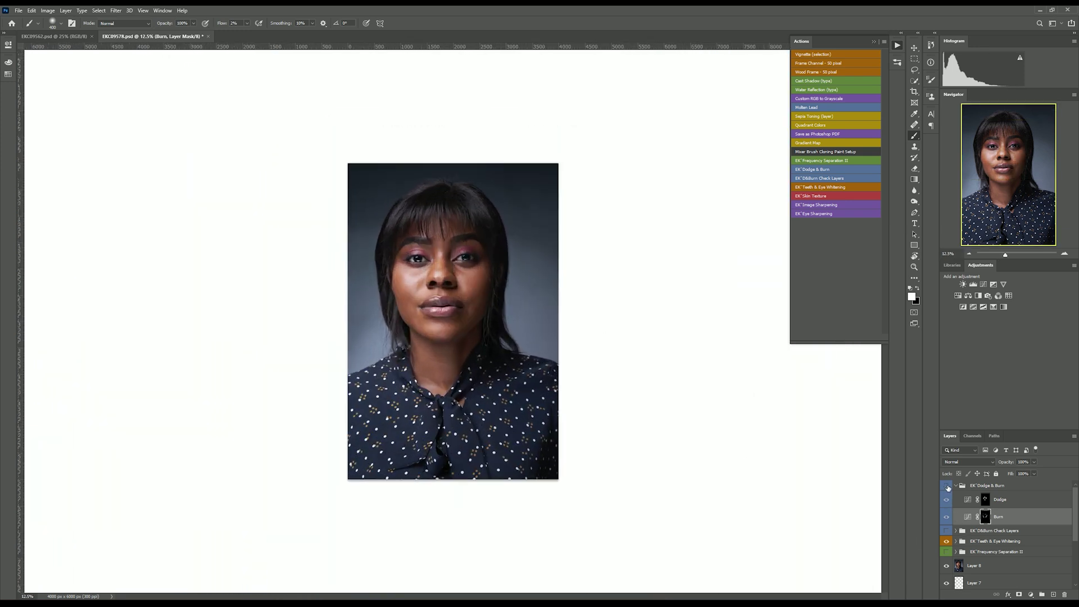
{"action": "left_click", "coordinate": [946, 487]}
{"action": "left_click", "coordinate": [947, 487]}
{"action": "left_click", "coordinate": [947, 486]}
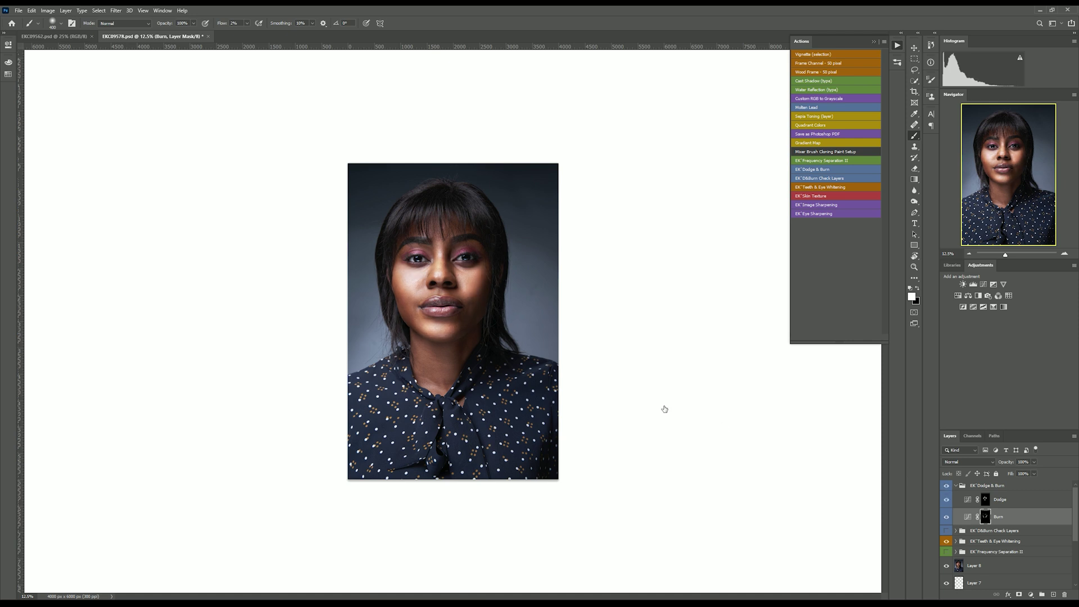
{"action": "key", "text": "ctrl+plus"}
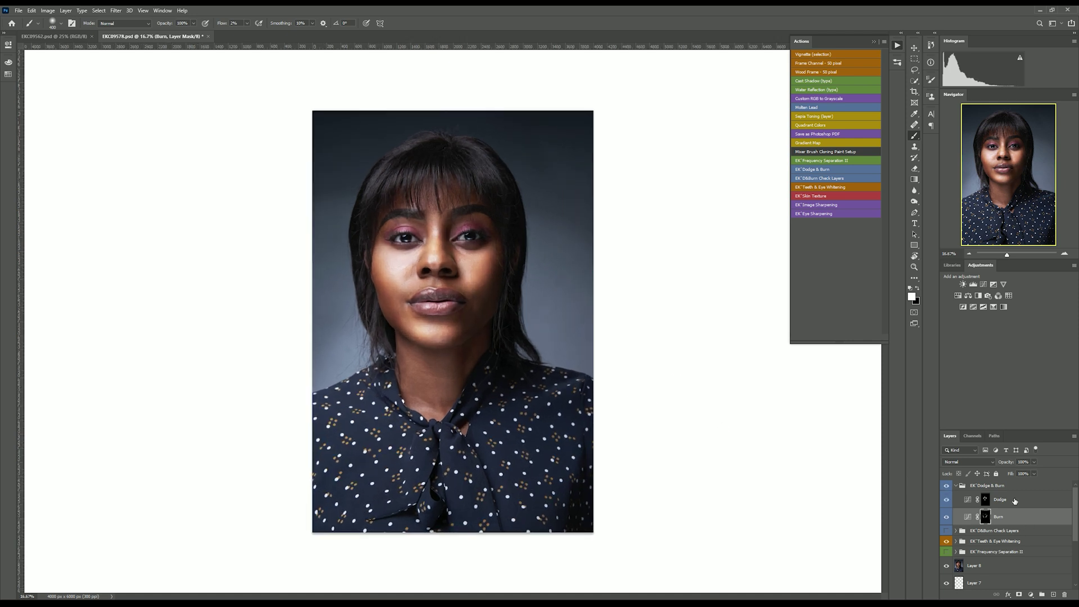
Lower the Dodge layer's opacity to below 30% and show the Frequency Separation II group again
{"action": "left_click", "coordinate": [1014, 500]}
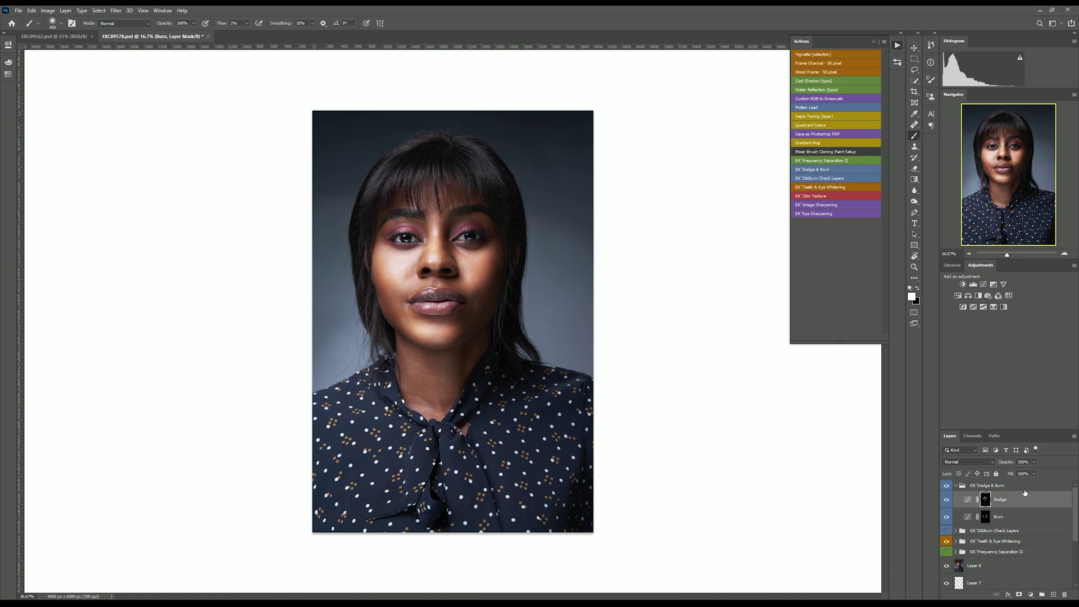
{"action": "left_click", "coordinate": [1034, 462]}
{"action": "left_click_drag", "start_coordinate": [1036, 471], "coordinate": [1006, 472]}
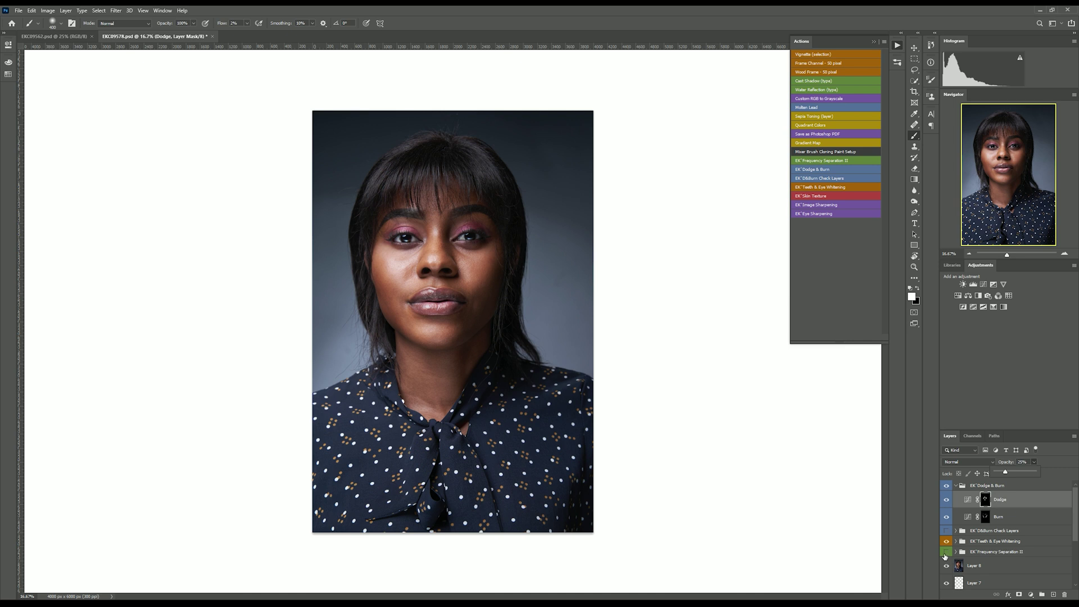
{"action": "left_click", "coordinate": [945, 553]}
{"action": "left_click_drag", "start_coordinate": [1034, 461], "coordinate": [1032, 471]}
Lower the Burn layer's opacity to about 26%, reselect the Dodge layer and save the document
{"action": "left_click", "coordinate": [1010, 516]}
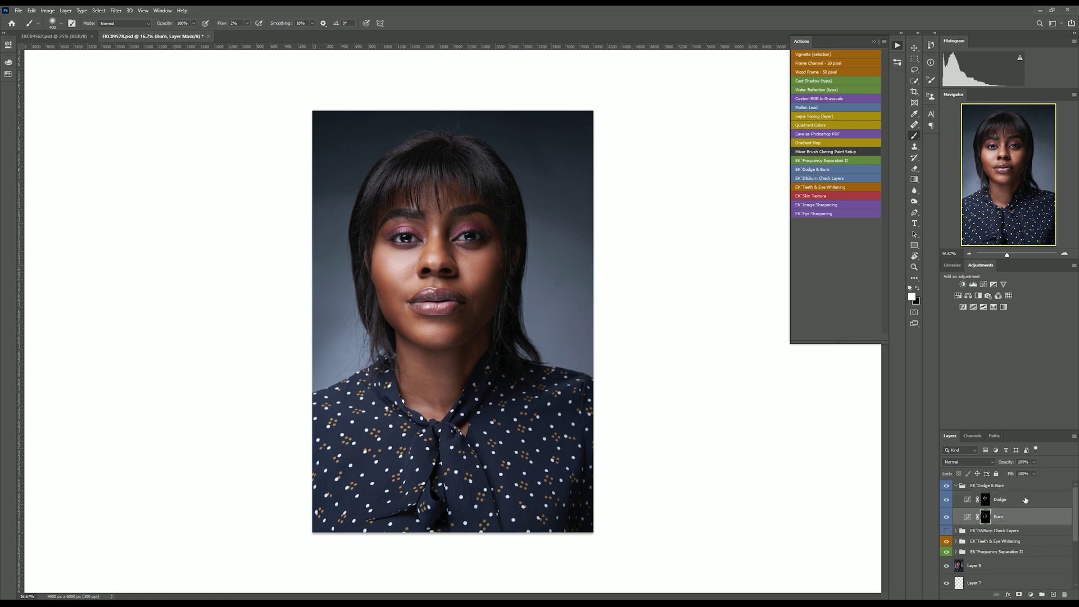
{"action": "left_click_drag", "start_coordinate": [1034, 462], "coordinate": [1035, 477]}
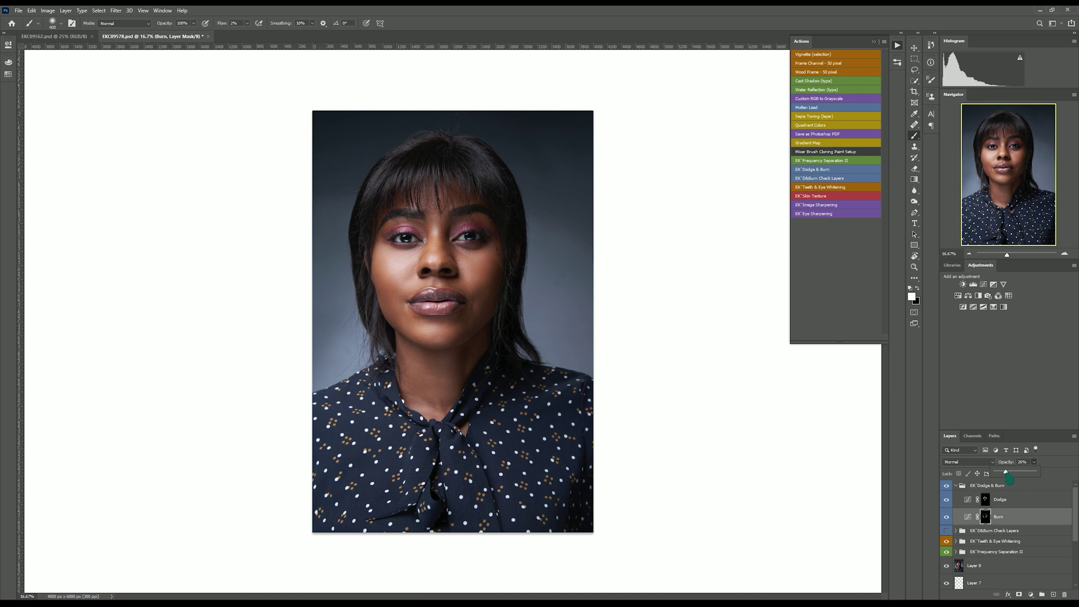
{"action": "left_click", "coordinate": [1006, 499]}
{"action": "key", "text": "ctrl+s"}
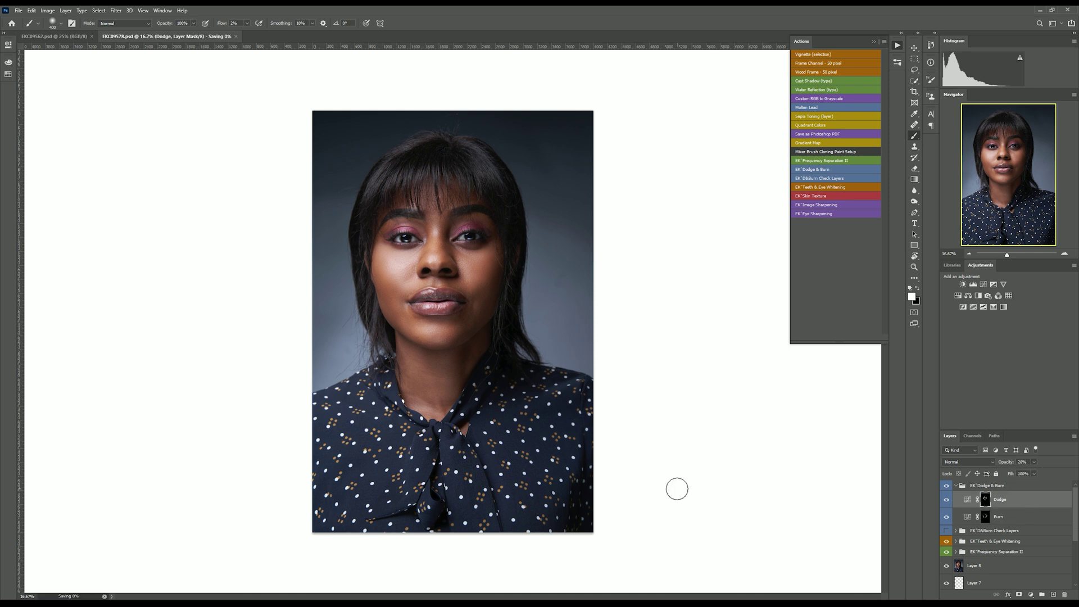
Show the D&Burn Check Layers group and touch up the facial highlights on the Dodge mask with a smaller brush
{"action": "key", "text": "ctrl+plus"}
{"action": "key", "text": "ctrl+plus"}
{"action": "key", "text": "ctrl+plus"}
{"action": "scroll", "coordinate": [432, 363], "scroll_direction": "up", "scroll_amount": 5}
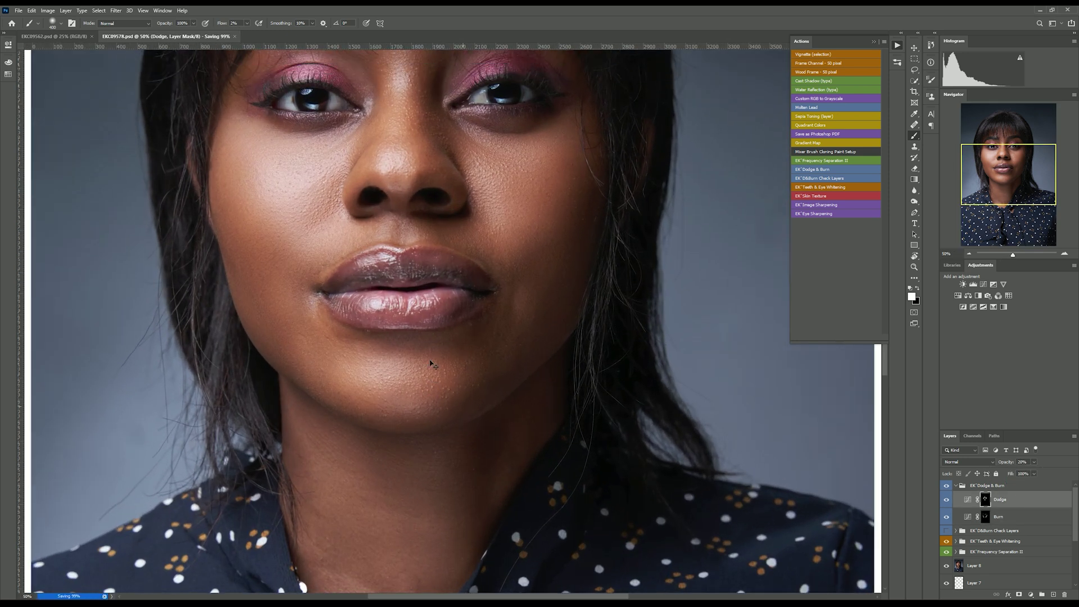
{"action": "scroll", "coordinate": [431, 364], "scroll_direction": "up", "scroll_amount": 4}
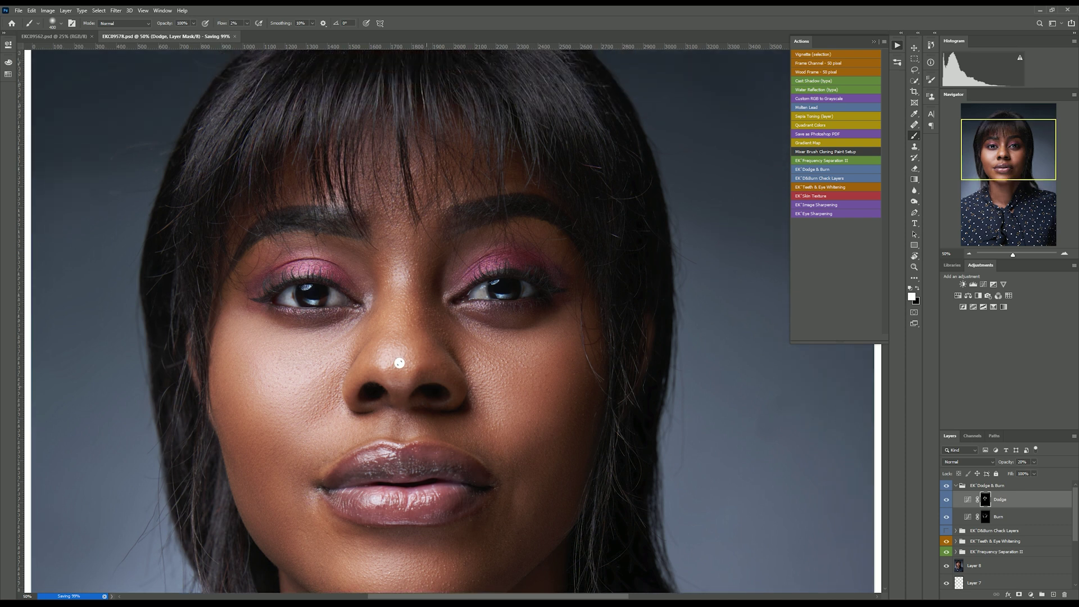
{"action": "key", "text": "bracketleft"}
{"action": "key", "text": "bracketleft"}
{"action": "key", "text": "bracketleft"}
{"action": "left_click", "coordinate": [946, 531]}
{"action": "key", "text": "bracketleft"}
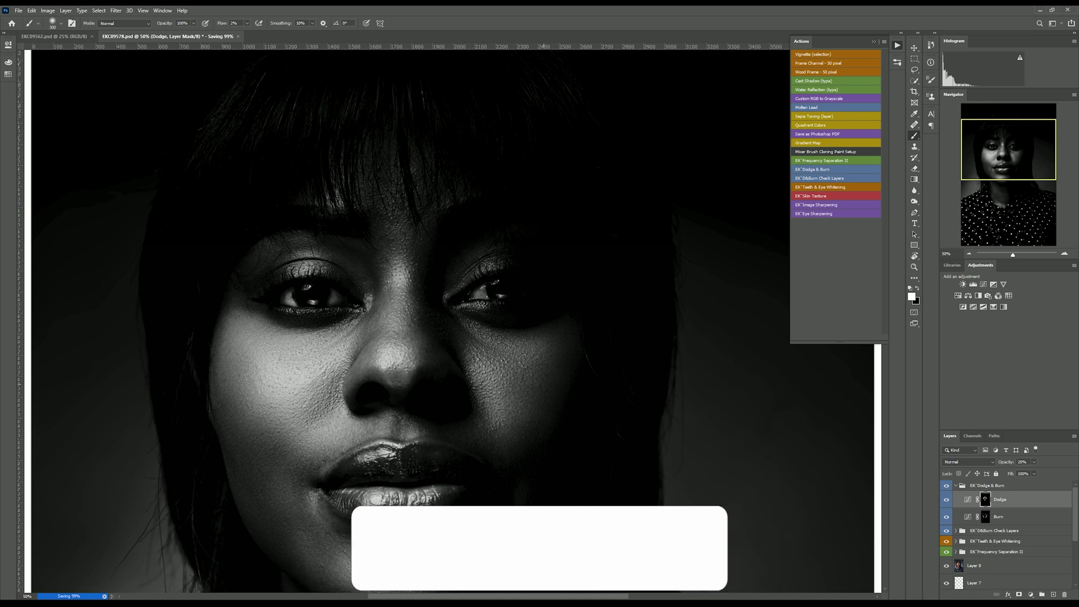
Hide the D&Burn Check Layers group to return the whole portrait to colour
{"action": "scroll", "coordinate": [768, 387], "scroll_direction": "down", "scroll_amount": 2}
{"action": "scroll", "coordinate": [768, 387], "scroll_direction": "down", "scroll_amount": 2}
{"action": "key", "text": "ctrl+minus"}
{"action": "key", "text": "ctrl+minus"}
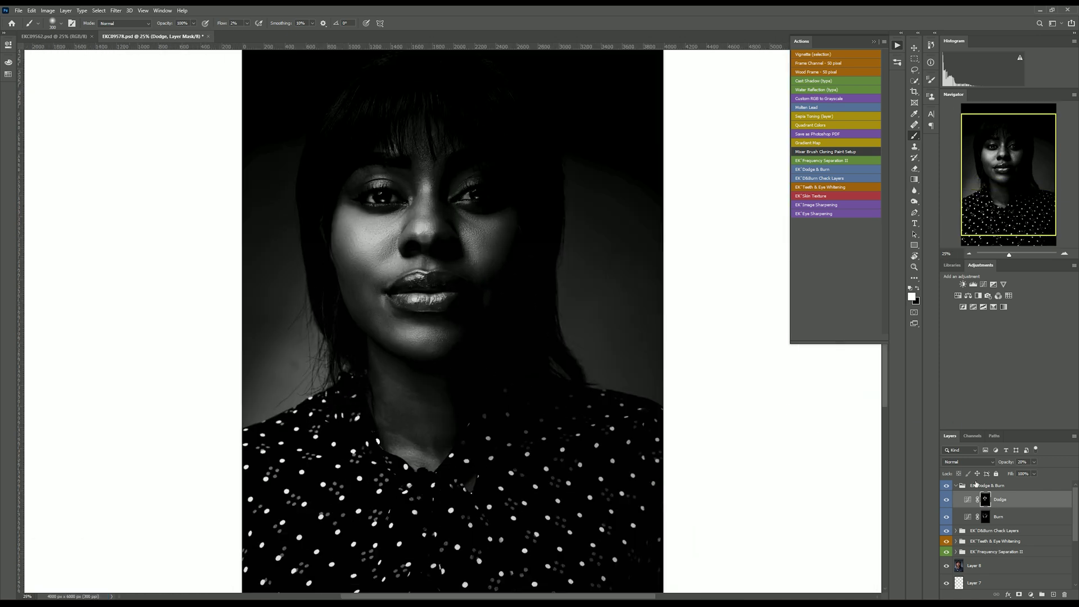
{"action": "left_click", "coordinate": [946, 531]}
{"action": "key", "text": "ctrl+minus"}
{"action": "key", "text": "ctrl+minus"}
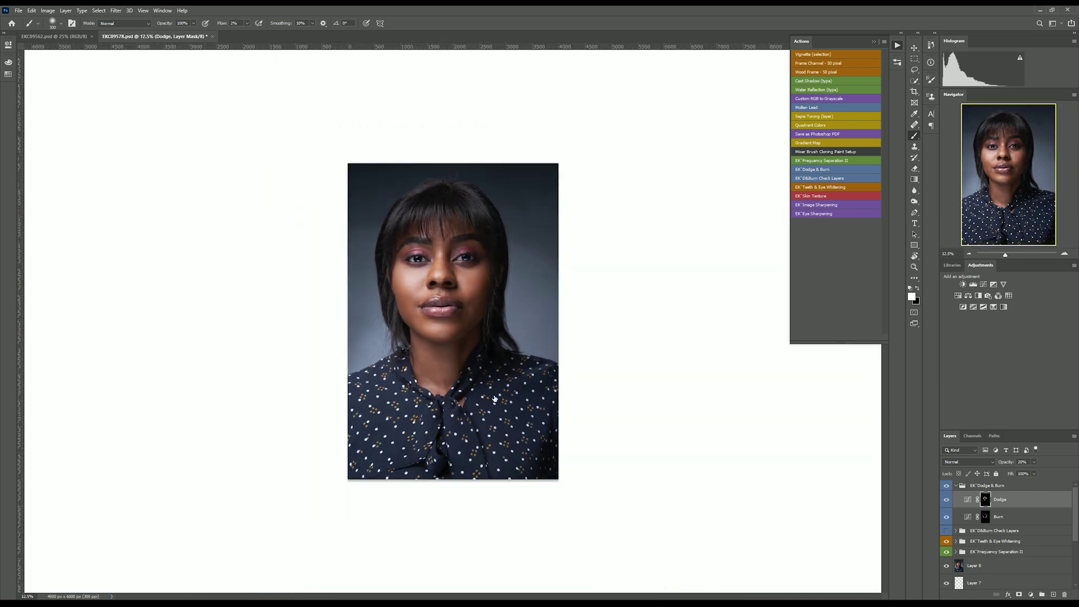
Compare the portrait with and without the Dodge & Burn group and examine the face up close
{"action": "key", "text": "ctrl+plus"}
{"action": "key", "text": "ctrl+plus"}
{"action": "key", "text": "ctrl+minus"}
{"action": "left_click", "coordinate": [946, 485]}
{"action": "left_click", "coordinate": [946, 486]}
{"action": "key", "text": "ctrl+plus"}
{"action": "key", "text": "ctrl+plus"}
{"action": "scroll", "coordinate": [467, 321], "scroll_direction": "up", "scroll_amount": 3}
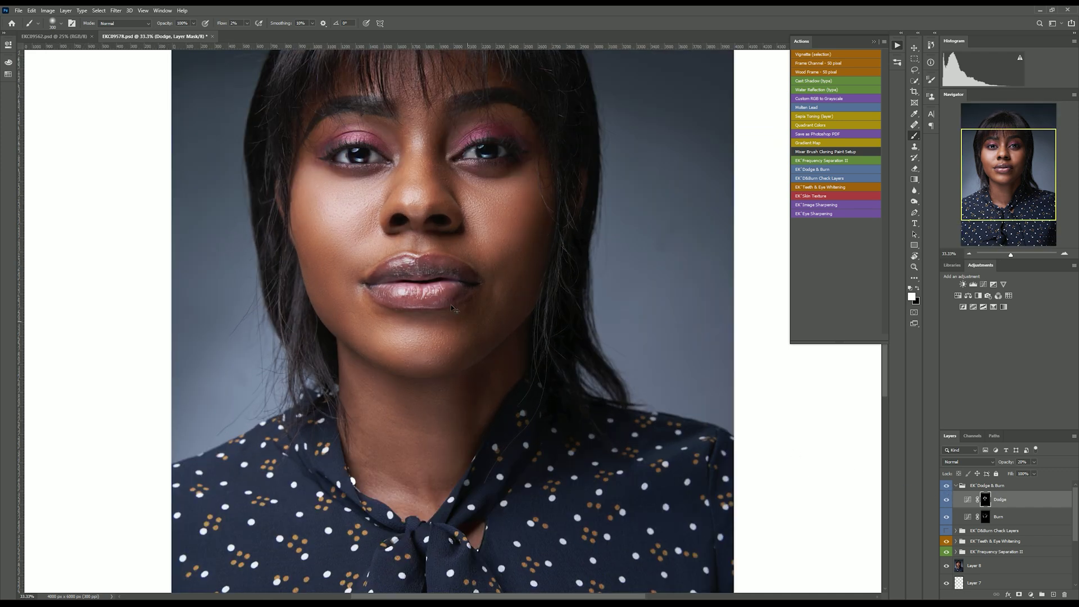
{"action": "key", "text": "ctrl+plus"}
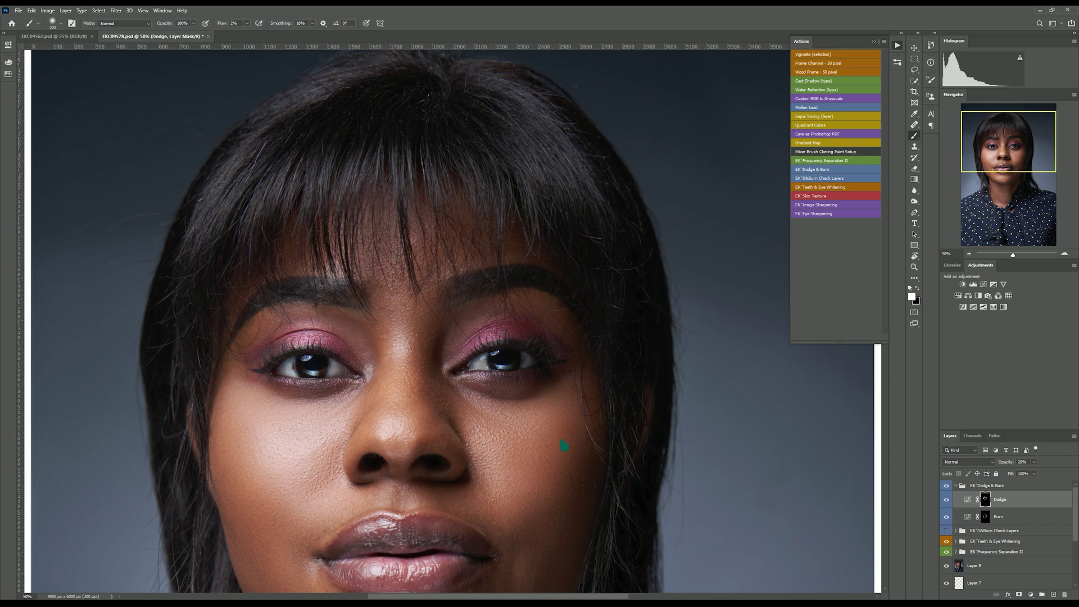
Work on the facial highlights on the Dodge mask down to the lips with a smaller brush and save the document
{"action": "key", "text": "bracketleft"}
{"action": "key", "text": "bracketleft"}
{"action": "key", "text": "bracketleft"}
{"action": "key", "text": "bracketleft"}
{"action": "key", "text": "bracketleft"}
{"action": "scroll", "coordinate": [404, 508], "scroll_direction": "down", "scroll_amount": 5}
{"action": "scroll", "coordinate": [448, 477], "scroll_direction": "up", "scroll_amount": 1}
{"action": "key", "text": "ctrl+s"}
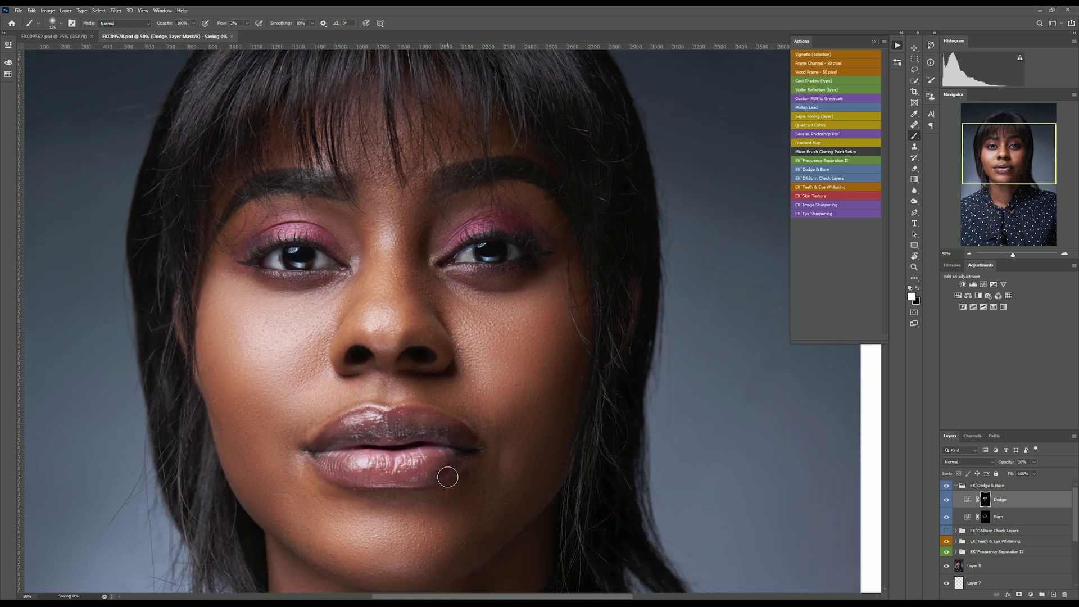
Examine the retouched portrait up close and as a whole
{"action": "key", "text": "ctrl+minus"}
{"action": "key", "text": "ctrl+plus"}
{"action": "scroll", "coordinate": [431, 469], "scroll_direction": "up", "scroll_amount": 5}
{"action": "key", "text": "ctrl+minus"}
{"action": "key", "text": "ctrl+minus"}
{"action": "scroll", "coordinate": [423, 406], "scroll_direction": "down", "scroll_amount": 6}
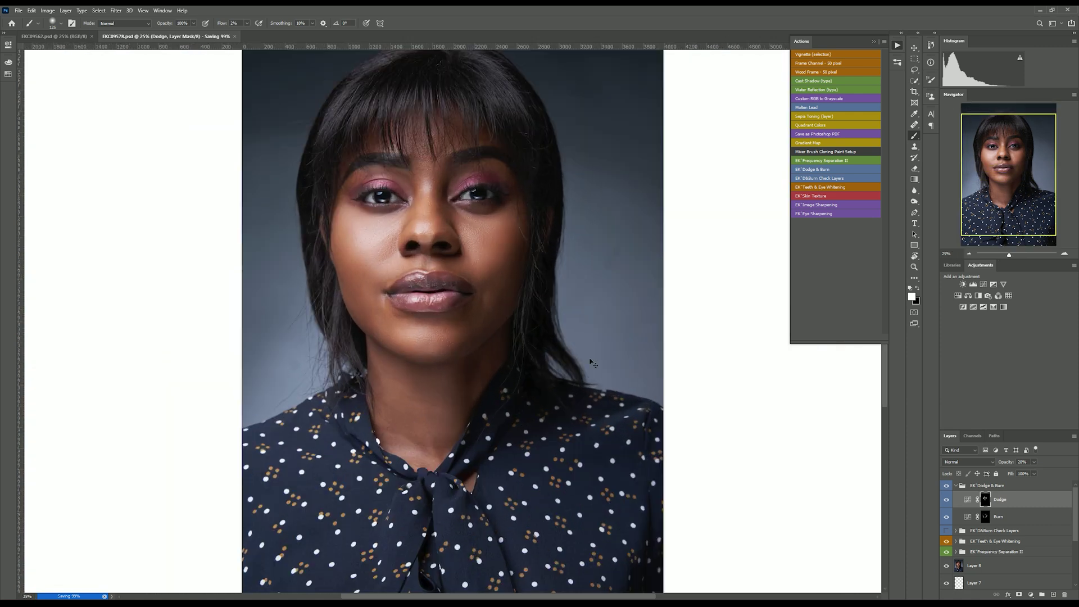
{"action": "key", "text": "ctrl+plus"}
{"action": "scroll", "coordinate": [362, 300], "scroll_direction": "up", "scroll_amount": 5}
{"action": "key", "text": "ctrl+plus"}
{"action": "key", "text": "ctrl+plus"}
{"action": "key", "text": "ctrl+minus"}
{"action": "key", "text": "ctrl+minus"}
{"action": "key", "text": "ctrl+minus"}
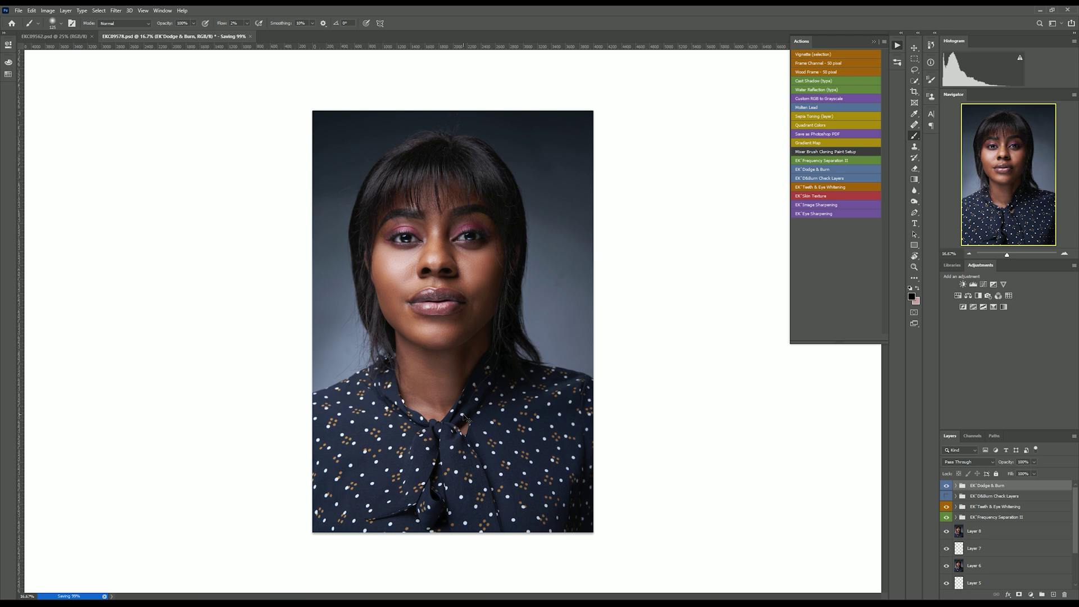
Expand the Dodge & Burn group, select the Dodge mask and check the overall balance of the portrait
{"action": "key", "text": "ctrl+plus"}
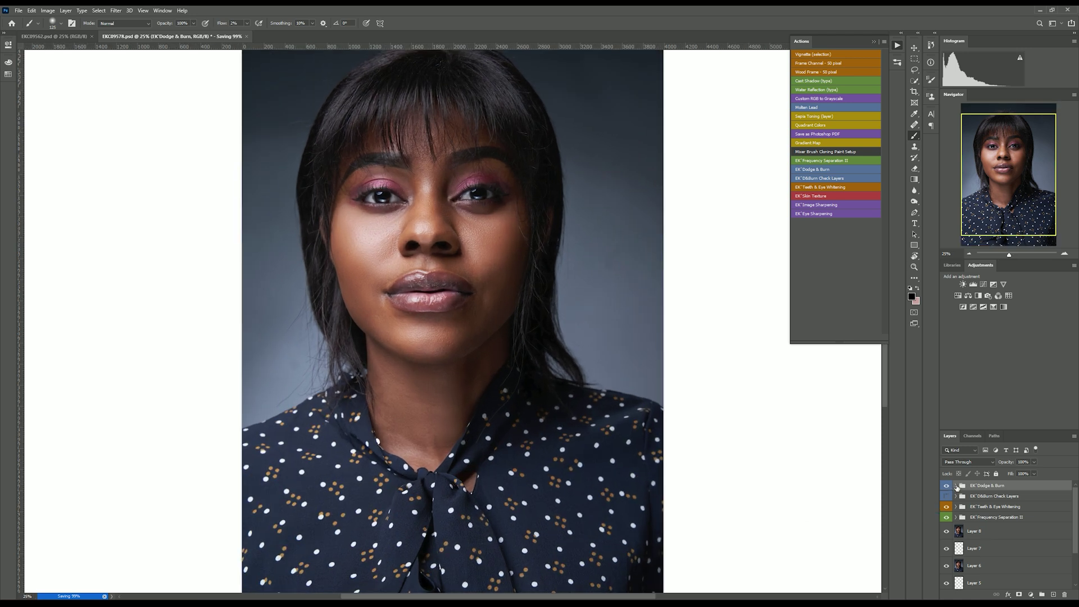
{"action": "left_click", "coordinate": [955, 485]}
{"action": "left_click", "coordinate": [986, 501]}
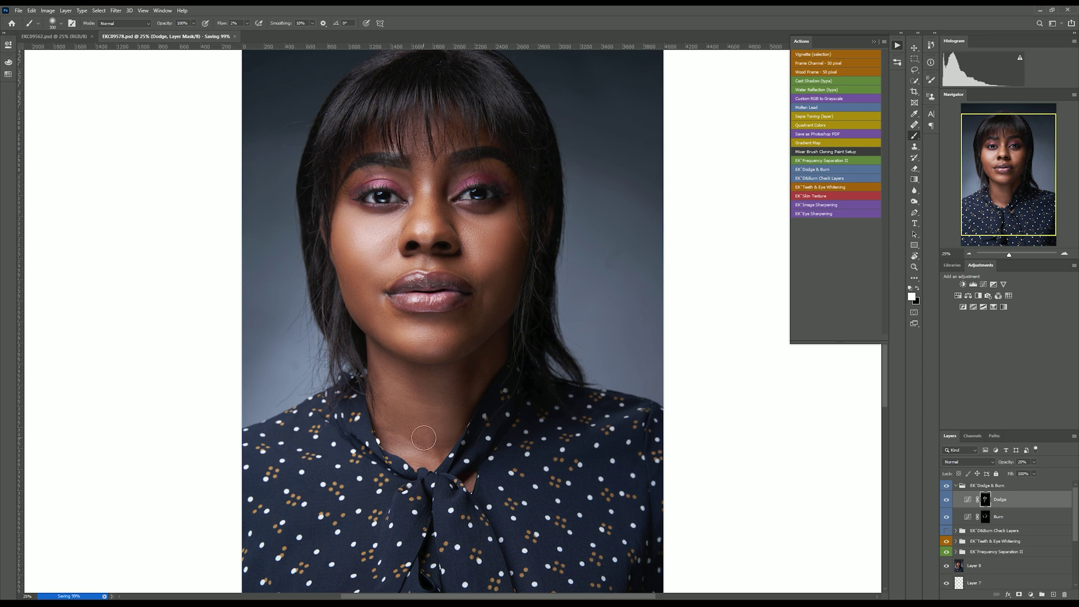
{"action": "key", "text": "ctrl+minus"}
{"action": "key", "text": "ctrl+minus"}
{"action": "key", "text": "ctrl+minus"}
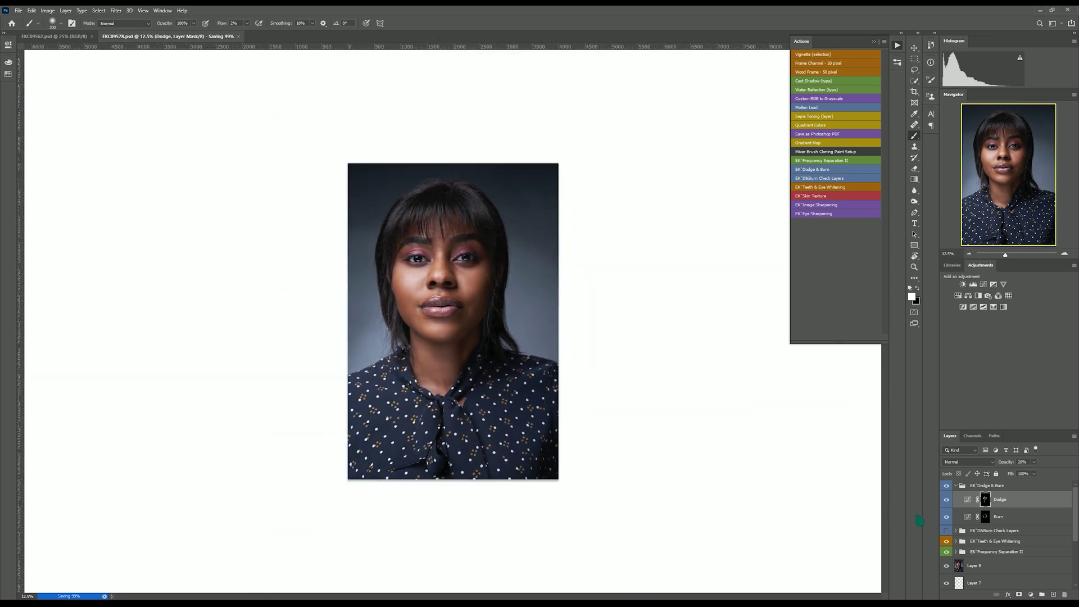
{"action": "key", "text": "ctrl+plus"}
{"action": "key", "text": "ctrl+plus"}
Collapse the Dodge & Burn group, run the EK'Dodge & Burn action again and select the new group's Dodge mask
{"action": "left_click", "coordinate": [956, 485]}
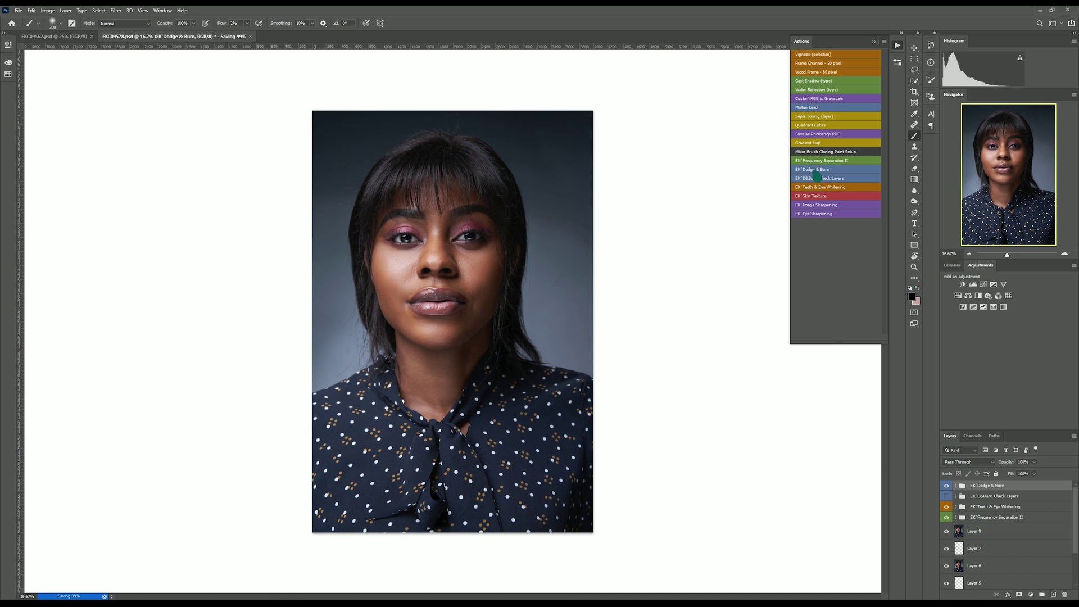
{"action": "left_click", "coordinate": [955, 486]}
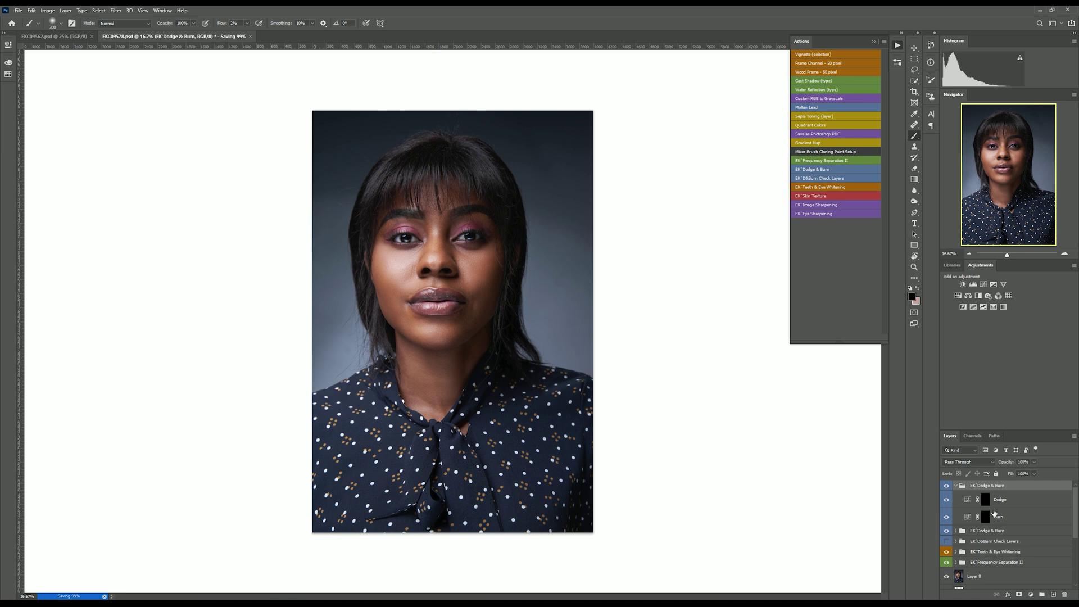
{"action": "left_click", "coordinate": [986, 501]}
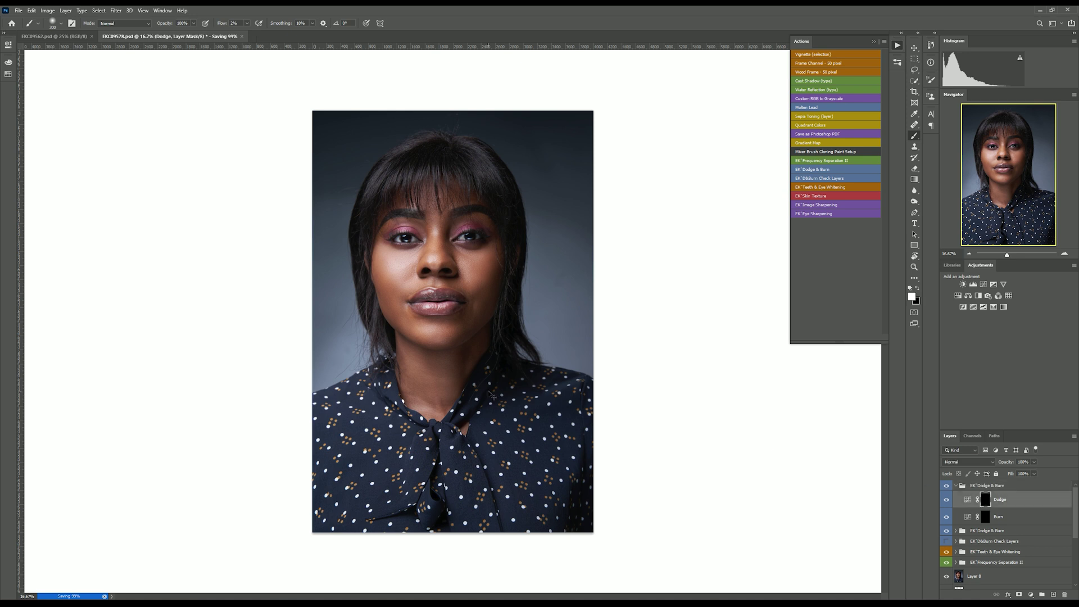
Show the D&Burn Check Layers group and brighten the lip highlights on the new Dodge mask with a smaller brush
{"action": "key", "text": "ctrl+plus"}
{"action": "key", "text": "ctrl+plus"}
{"action": "key", "text": "ctrl+plus"}
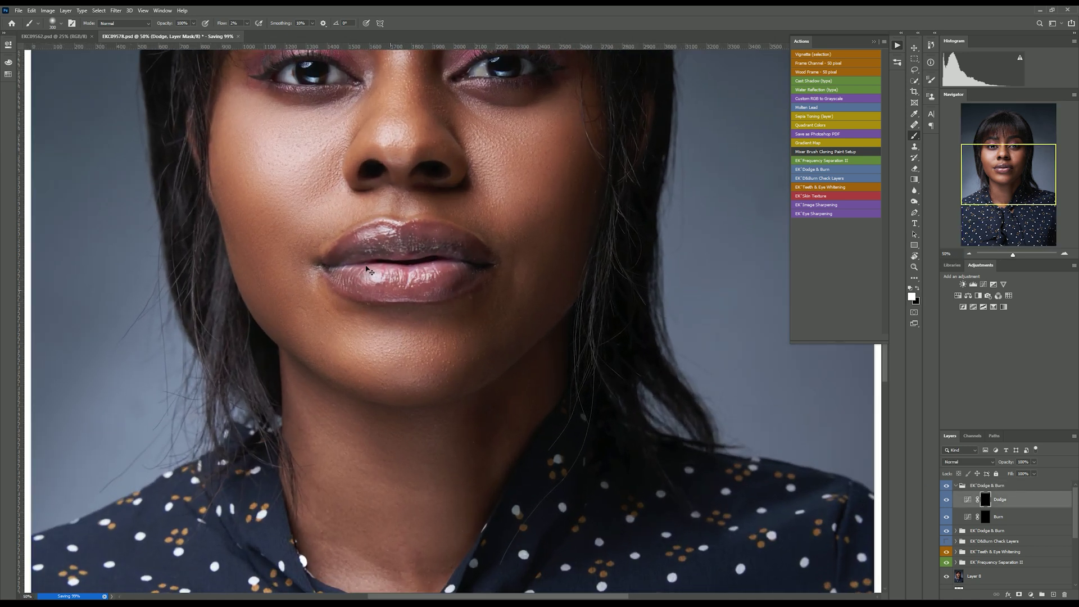
{"action": "key", "text": "ctrl+plus"}
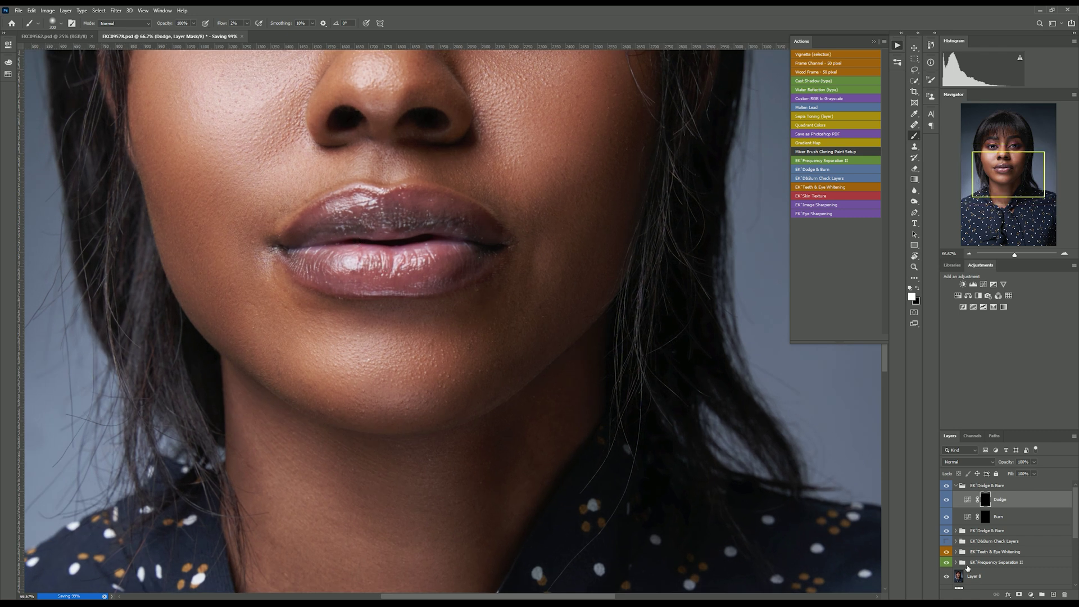
{"action": "key", "text": "bracketleft"}
{"action": "key", "text": "bracketleft"}
{"action": "key", "text": "bracketleft"}
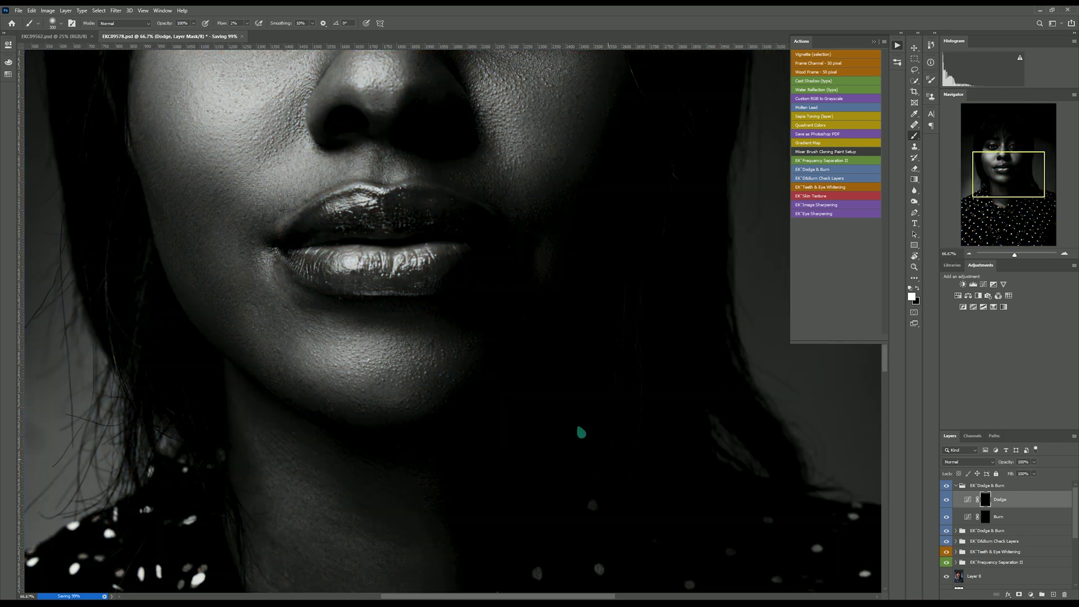
{"action": "key", "text": "bracketleft"}
{"action": "key", "text": "bracketleft"}
{"action": "key", "text": "bracketleft"}
{"action": "key", "text": "bracketleft"}
{"action": "key", "text": "bracketleft"}
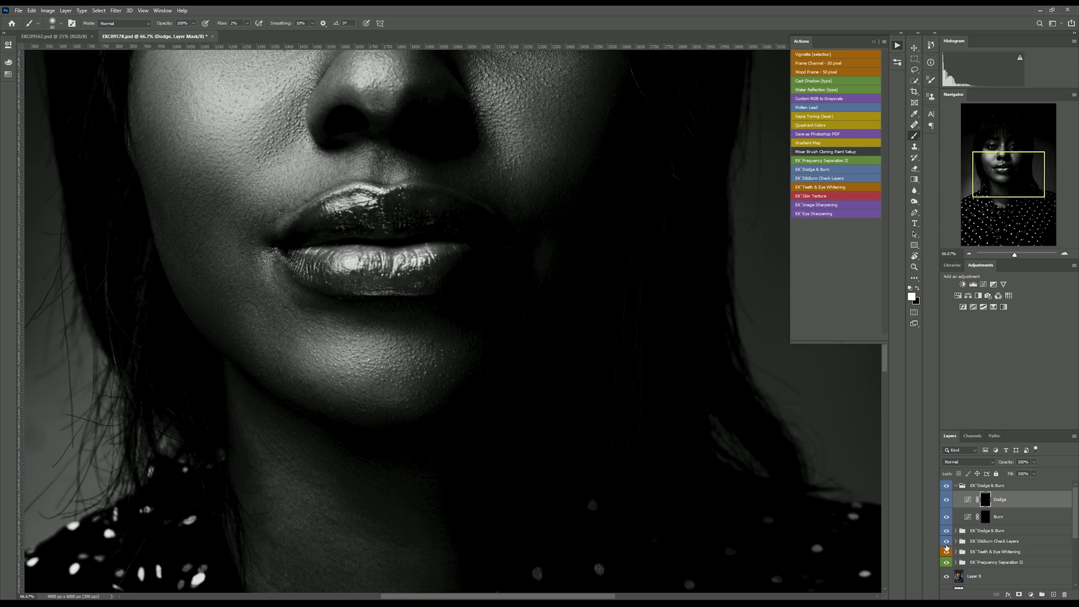
Hide the D&Burn Check Layers group and compare the face with and without the new Dodge & Burn group
{"action": "left_click", "coordinate": [946, 541]}
{"action": "scroll", "coordinate": [657, 441], "scroll_direction": "up", "scroll_amount": 5}
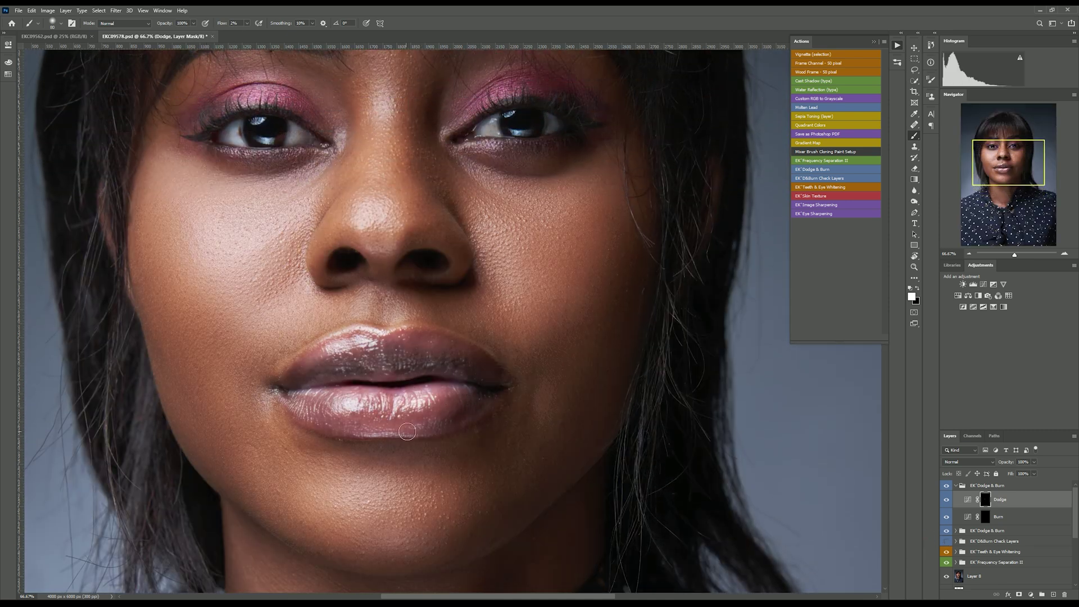
{"action": "left_click", "coordinate": [947, 486]}
{"action": "left_click", "coordinate": [947, 485]}
{"action": "scroll", "coordinate": [684, 553], "scroll_direction": "up", "scroll_amount": 3}
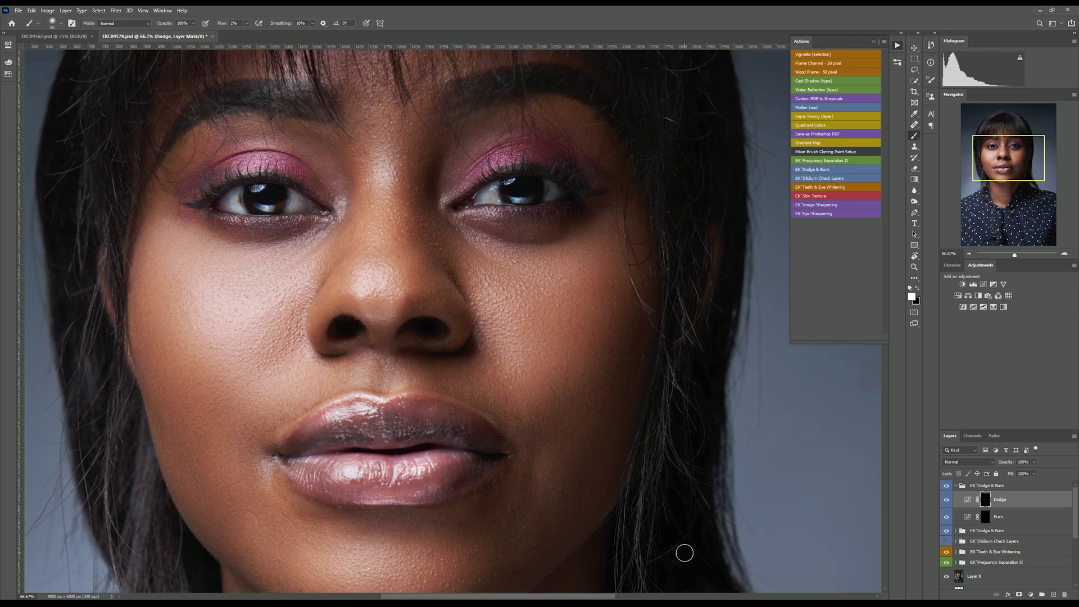
Brighten the eyeshadow on both upper eyelids on the Dodge mask with a slightly larger brush
{"action": "scroll", "coordinate": [684, 553], "scroll_direction": "up", "scroll_amount": 3}
{"action": "key", "text": "bracketright"}
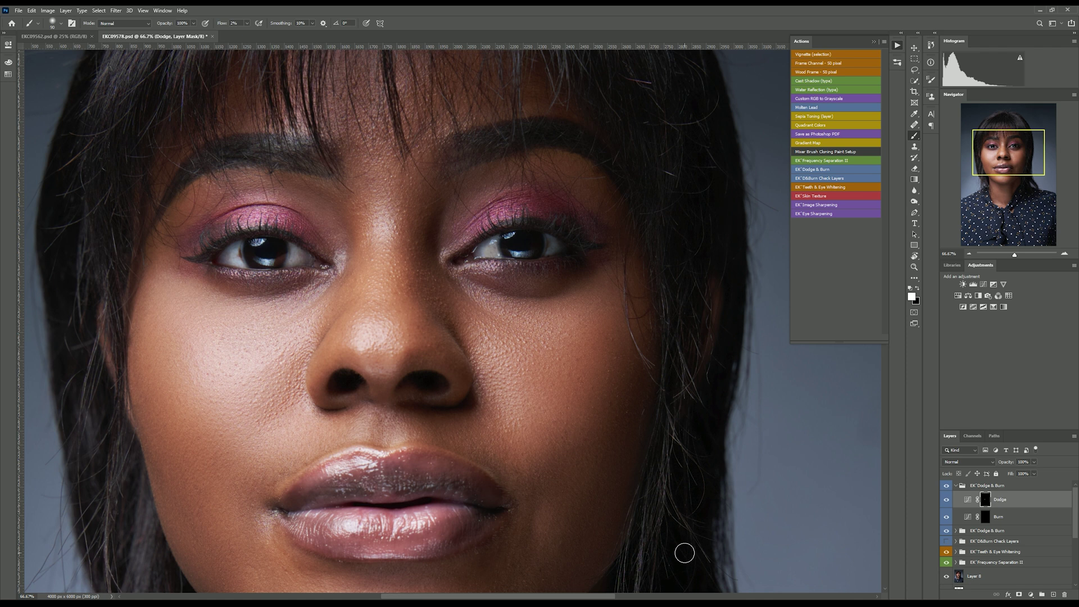
{"action": "mouse_move", "coordinate": [489, 220]}
{"action": "left_mouse_down"}
{"action": "mouse_move", "coordinate": [511, 203]}
{"action": "mouse_move", "coordinate": [443, 247]}
{"action": "mouse_move", "coordinate": [523, 200]}
{"action": "left_mouse_up"}
{"action": "key", "text": "bracketright"}
{"action": "mouse_move", "coordinate": [282, 211]}
{"action": "left_mouse_down"}
{"action": "mouse_move", "coordinate": [207, 232]}
{"action": "mouse_move", "coordinate": [275, 213]}
{"action": "mouse_move", "coordinate": [219, 219]}
{"action": "mouse_move", "coordinate": [188, 238]}
{"action": "mouse_move", "coordinate": [250, 223]}
{"action": "mouse_move", "coordinate": [295, 225]}
{"action": "mouse_move", "coordinate": [305, 240]}
{"action": "mouse_move", "coordinate": [257, 210]}
{"action": "mouse_move", "coordinate": [222, 226]}
{"action": "mouse_move", "coordinate": [250, 217]}
{"action": "mouse_move", "coordinate": [229, 232]}
{"action": "mouse_move", "coordinate": [258, 250]}
{"action": "left_mouse_up"}
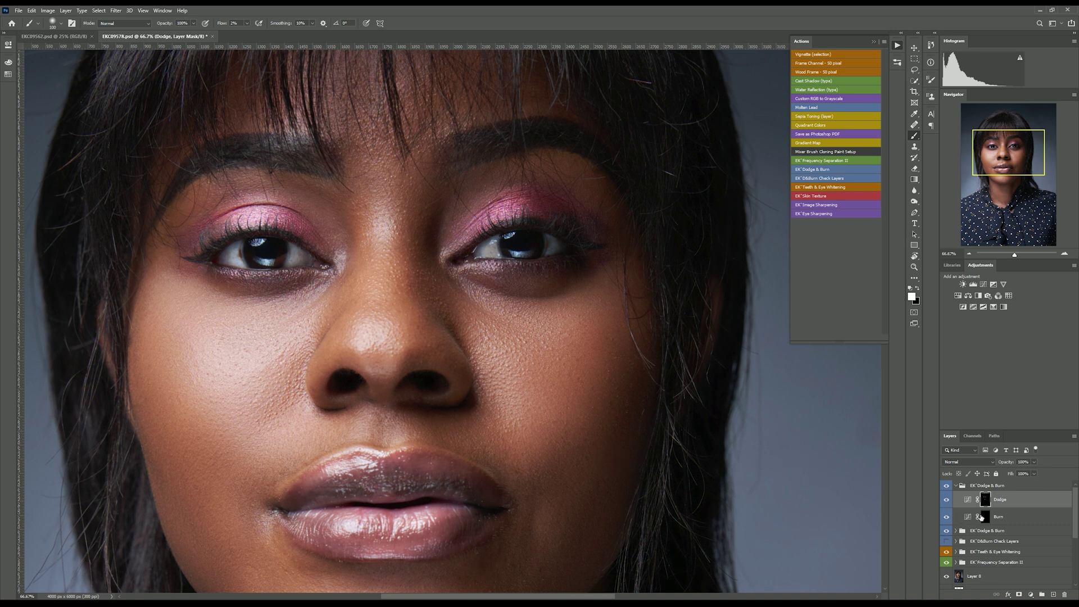
Darken the eyeshadow along the upper edges of both eyelids on the new Burn mask, adjusting the brush size as needed
{"action": "left_click", "coordinate": [986, 516]}
{"action": "key", "text": "bracketright"}
{"action": "key", "text": "bracketright"}
{"action": "left_click_drag", "start_coordinate": [547, 200], "coordinate": [537, 199]}
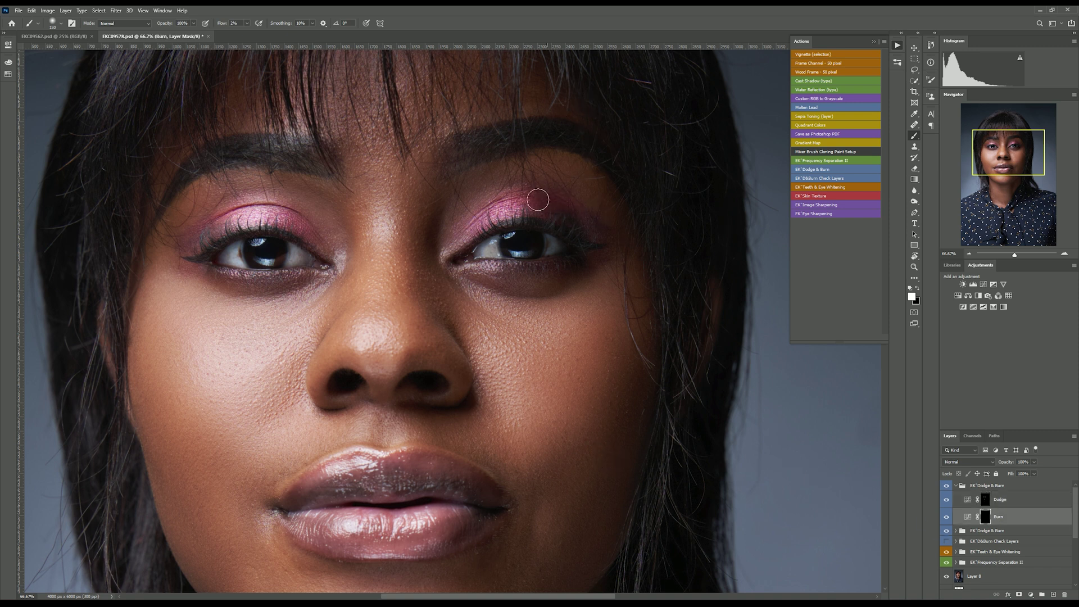
{"action": "key", "text": "bracketleft"}
{"action": "key", "text": "bracketleft"}
{"action": "key", "text": "bracketleft"}
{"action": "key", "text": "bracketleft"}
{"action": "key", "text": "bracketleft"}
{"action": "left_click_drag", "start_coordinate": [281, 209], "coordinate": [239, 206]}
Enlarge the brush and deepen the shading around the lips on the Burn mask
{"action": "key", "text": "bracketright"}
{"action": "key", "text": "bracketright"}
{"action": "key", "text": "bracketright"}
{"action": "key", "text": "bracketright"}
{"action": "key", "text": "bracketright"}
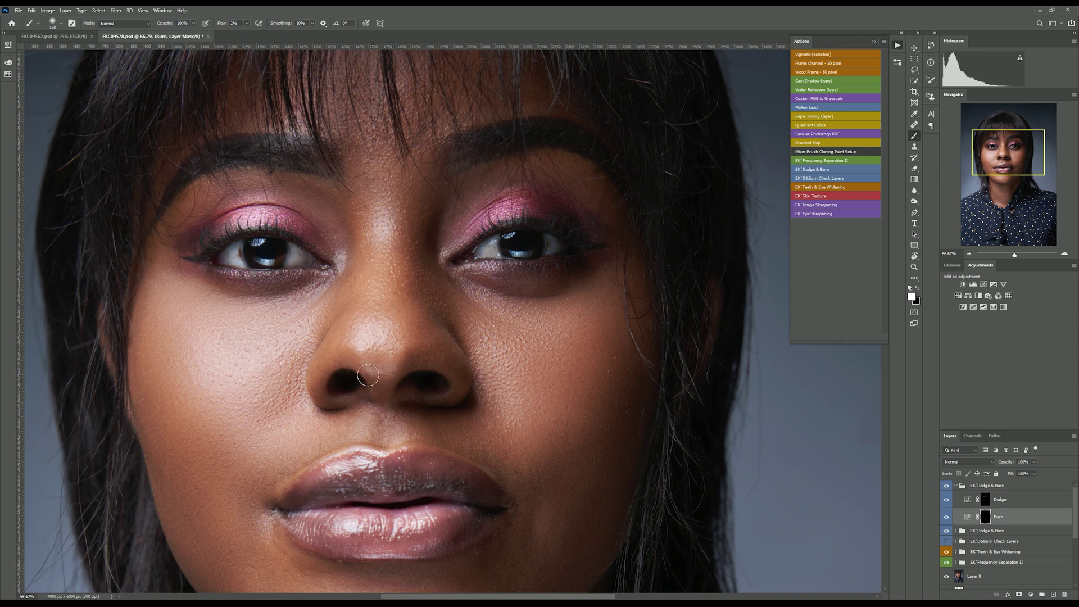
{"action": "scroll", "coordinate": [368, 375], "scroll_direction": "down", "scroll_amount": 5}
{"action": "key", "text": "bracketleft"}
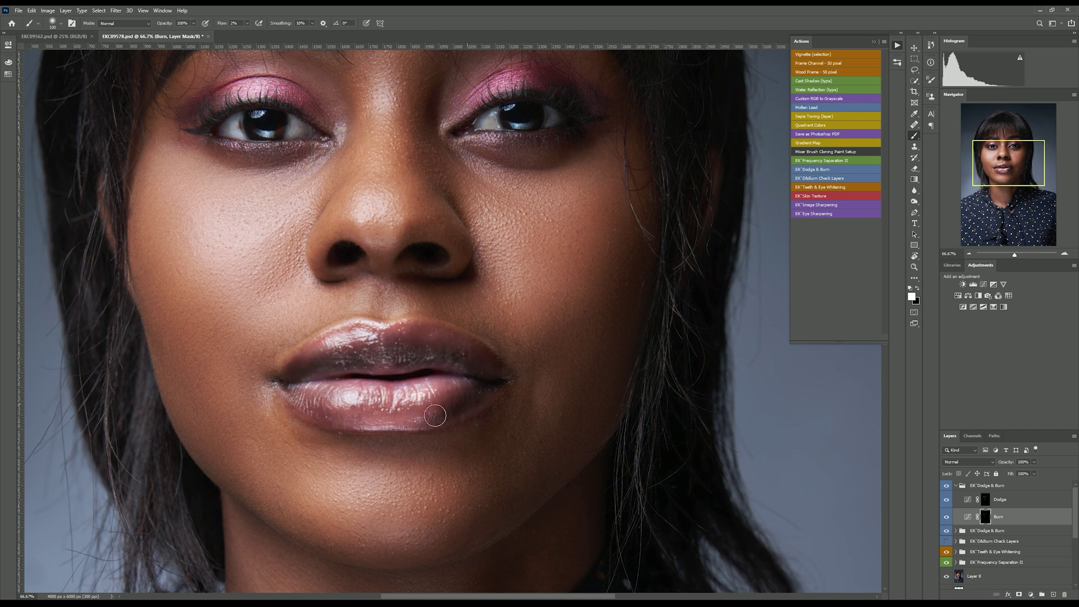
Compare the whole portrait with and without the new Dodge & Burn group
{"action": "key", "text": "ctrl+minus"}
{"action": "key", "text": "ctrl+minus"}
{"action": "key", "text": "ctrl+minus"}
{"action": "key", "text": "ctrl+minus"}
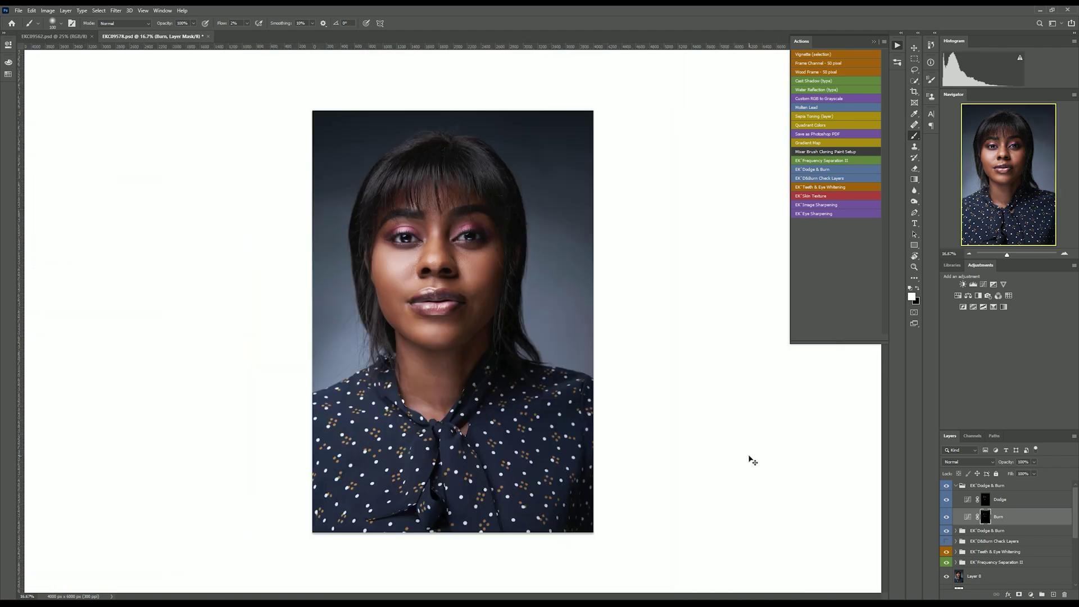
{"action": "key", "text": "ctrl+minus"}
{"action": "left_click", "coordinate": [948, 486]}
{"action": "left_click", "coordinate": [947, 486]}
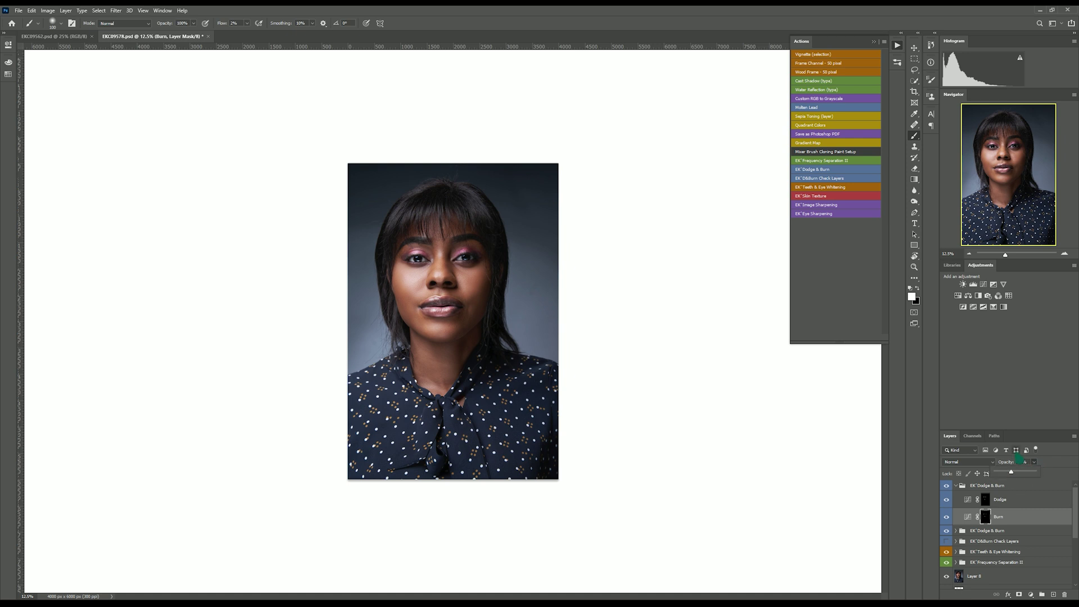
Lower the opacity of the Burn and Dodge layers in the new Dodge & Burn group
{"action": "left_click", "coordinate": [1006, 503]}
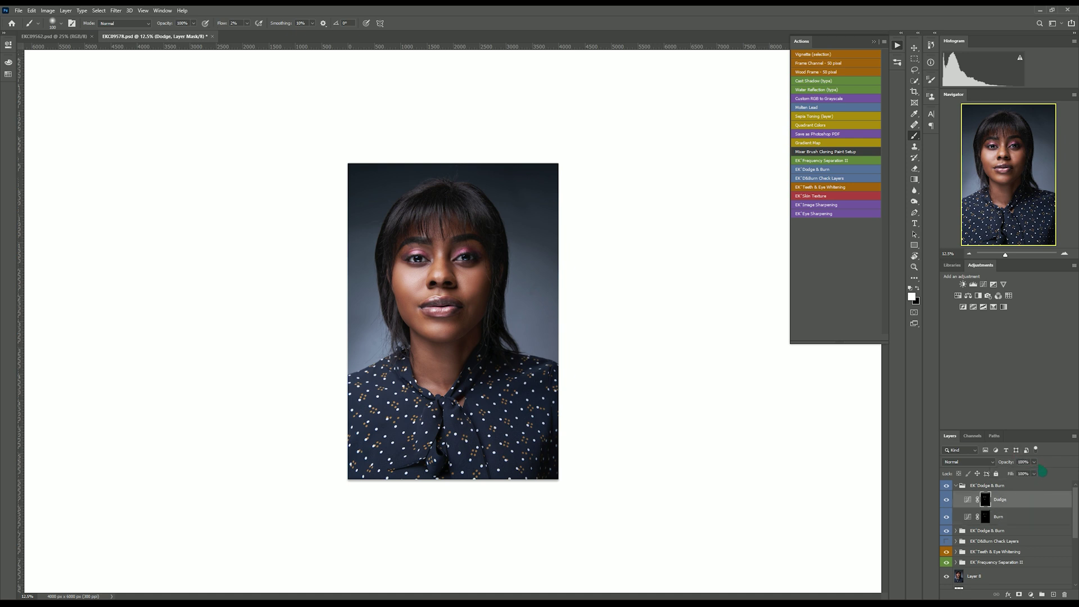
{"action": "key", "text": "ctrl+plus"}
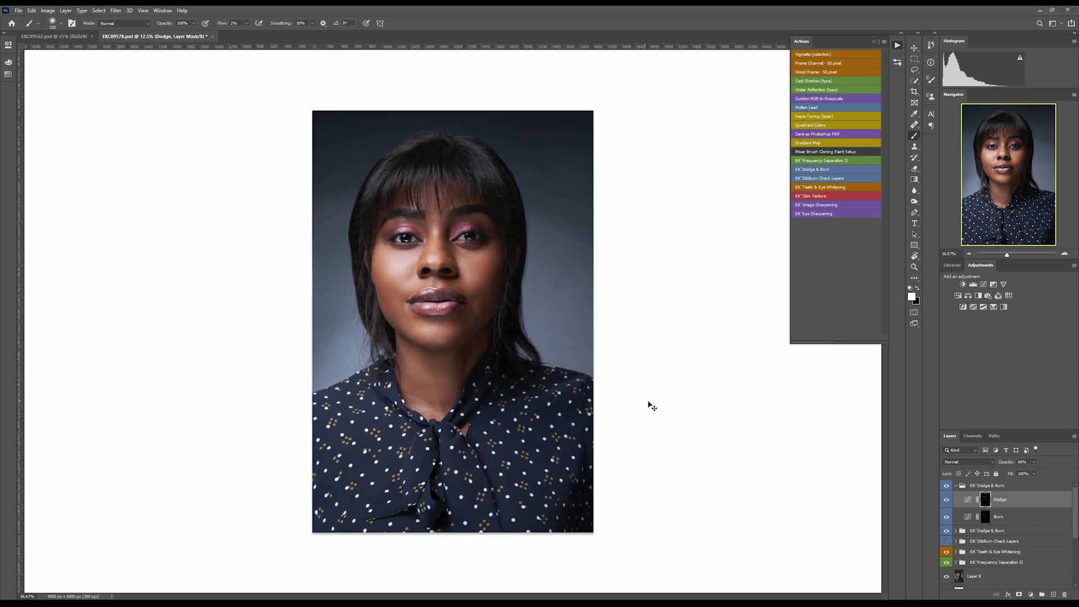
{"action": "left_click", "coordinate": [1009, 520]}
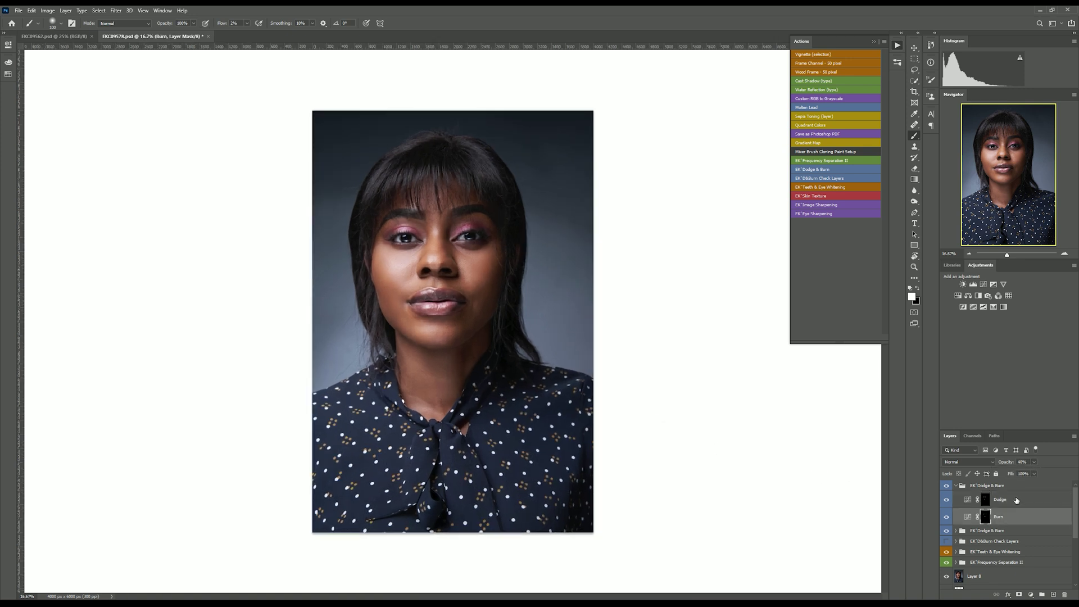
{"action": "left_click", "coordinate": [1015, 501]}
Check the effect of the reduced opacities by toggling the new Dodge & Burn group and viewing the portrait at different sizes
{"action": "left_click", "coordinate": [946, 487]}
{"action": "left_click", "coordinate": [946, 487]}
{"action": "left_click", "coordinate": [946, 486]}
{"action": "left_click", "coordinate": [946, 487]}
{"action": "key", "text": "ctrl+minus"}
{"action": "key", "text": "ctrl+minus"}
{"action": "key", "text": "ctrl+minus"}
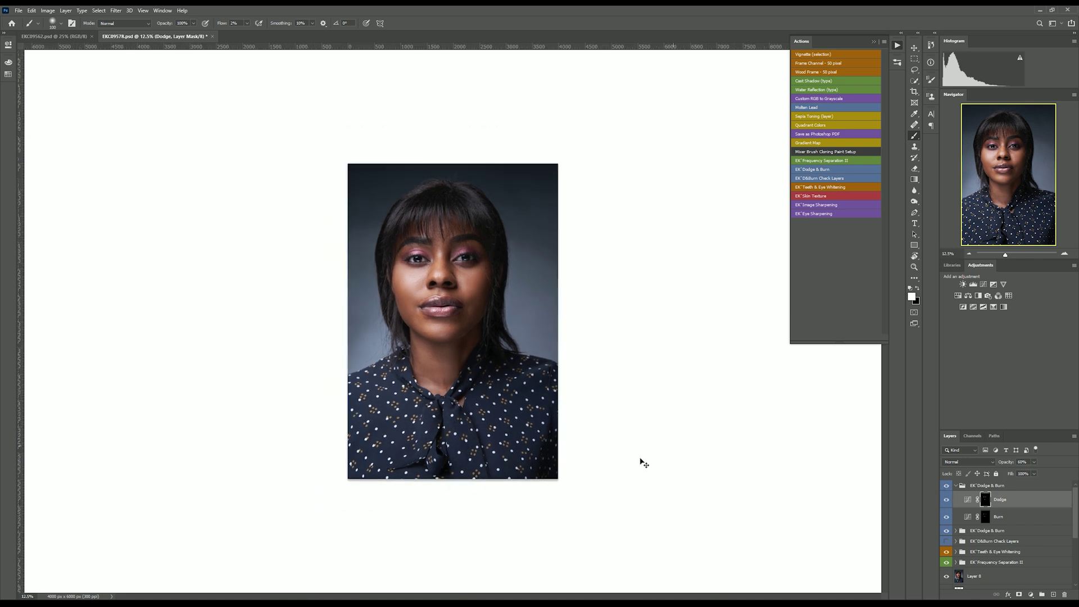
{"action": "key", "text": "ctrl+plus"}
{"action": "key", "text": "ctrl+plus"}
{"action": "key", "text": "ctrl+plus"}
{"action": "key", "text": "ctrl+plus"}
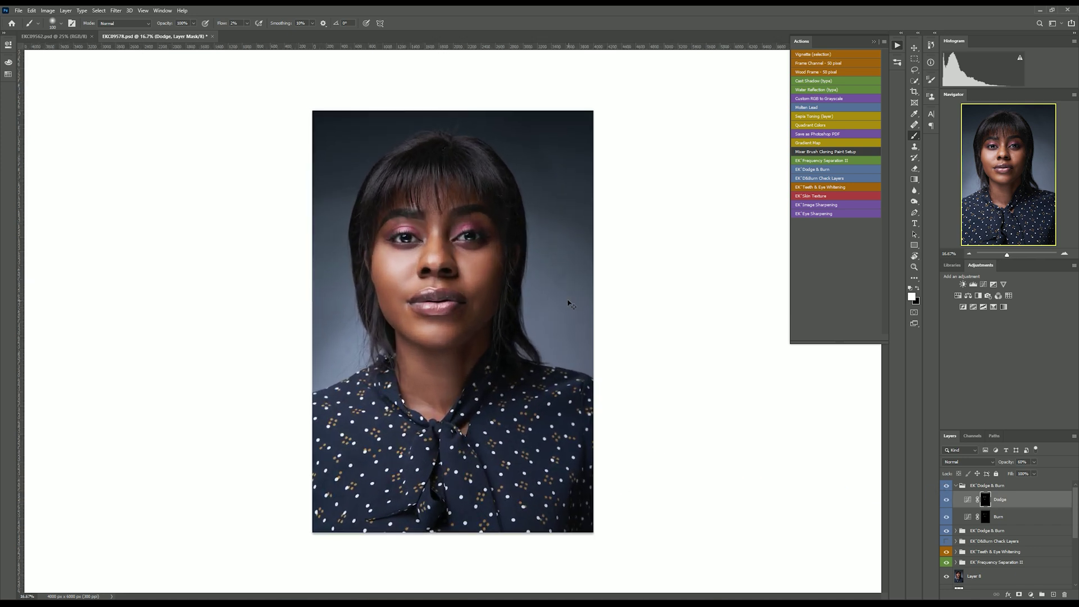
Collapse the second Dodge & Burn group, save the document and run the EK'Dodge & Burn action a third time
{"action": "key", "text": "ctrl+minus"}
{"action": "key", "text": "ctrl+plus"}
{"action": "left_click", "coordinate": [956, 486]}
{"action": "key", "text": "ctrl+s"}
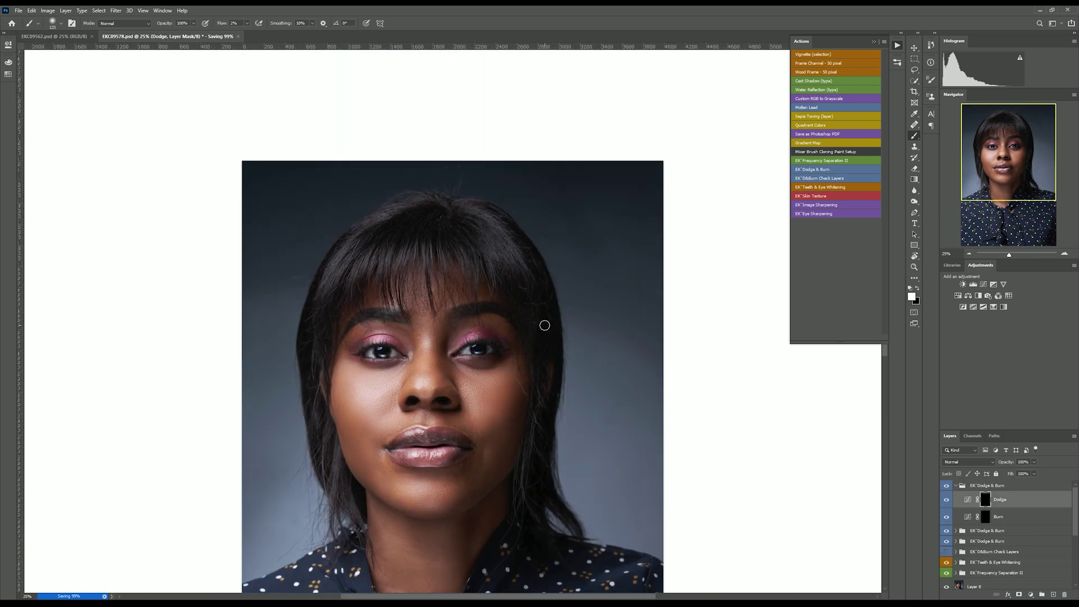
Brighten the hair highlights across the crown on the third group's Dodge mask with a much larger brush
{"action": "key", "text": "bracketright"}
{"action": "key", "text": "bracketright"}
{"action": "key", "text": "bracketright"}
{"action": "key", "text": "bracketright"}
{"action": "key", "text": "bracketright"}
{"action": "key", "text": "bracketright"}
{"action": "mouse_move", "coordinate": [381, 238]}
{"action": "left_mouse_down"}
{"action": "mouse_move", "coordinate": [445, 248]}
{"action": "mouse_move", "coordinate": [375, 246]}
{"action": "mouse_move", "coordinate": [481, 222]}
{"action": "left_mouse_up"}
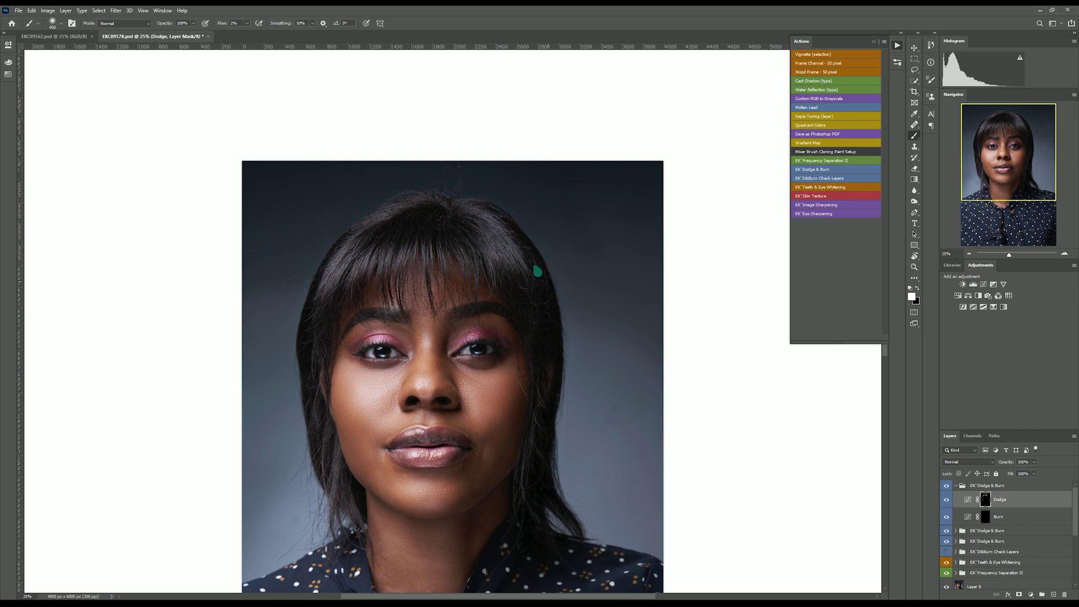
Compare the portrait with and without the third Dodge & Burn group, collapse the group and save the document
{"action": "scroll", "coordinate": [538, 272], "scroll_direction": "down", "scroll_amount": 4}
{"action": "scroll", "coordinate": [561, 289], "scroll_direction": "down", "scroll_amount": 4}
{"action": "scroll", "coordinate": [585, 303], "scroll_direction": "up", "scroll_amount": 3}
{"action": "left_click", "coordinate": [947, 486]}
{"action": "left_click", "coordinate": [947, 486]}
{"action": "left_click", "coordinate": [1035, 474]}
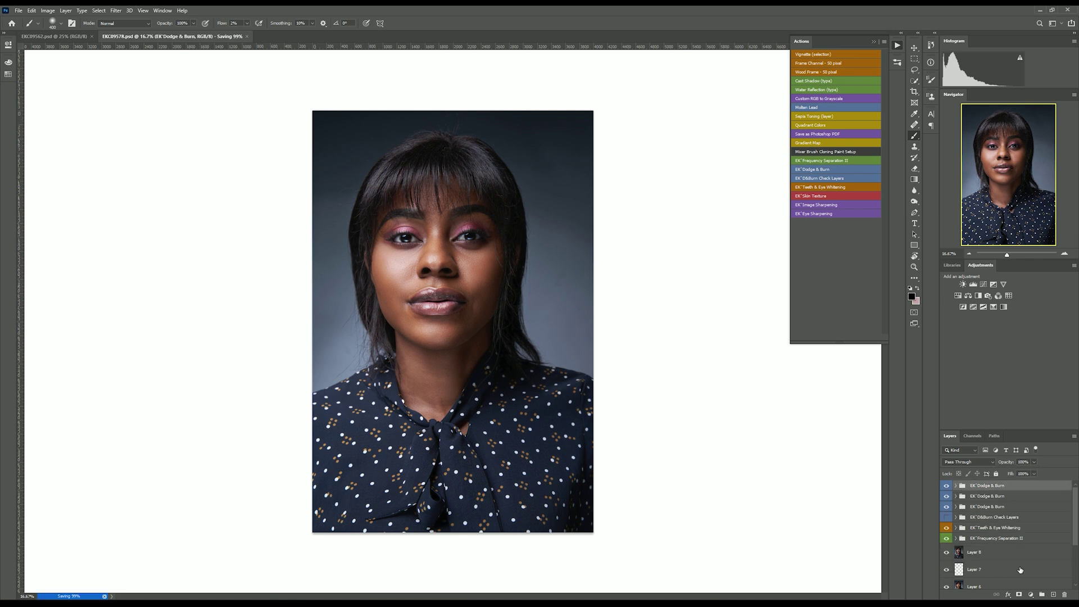
Compare the finished retouch with Layer 8 shown alone and view the whole portrait
{"action": "scroll", "coordinate": [1020, 570], "scroll_direction": "down", "scroll_amount": 2}
{"action": "scroll", "coordinate": [1020, 570], "scroll_direction": "up", "scroll_amount": 2}
{"action": "left_click", "coordinate": [947, 554], "text": "alt"}
{"action": "left_click", "coordinate": [947, 553], "text": "alt"}
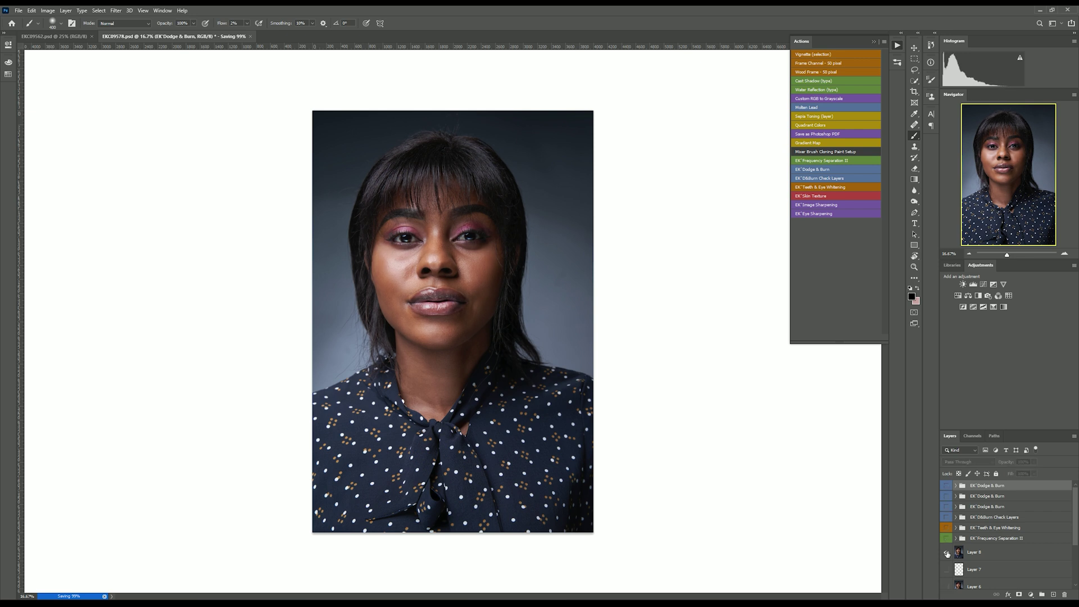
{"action": "key", "text": "ctrl+minus"}
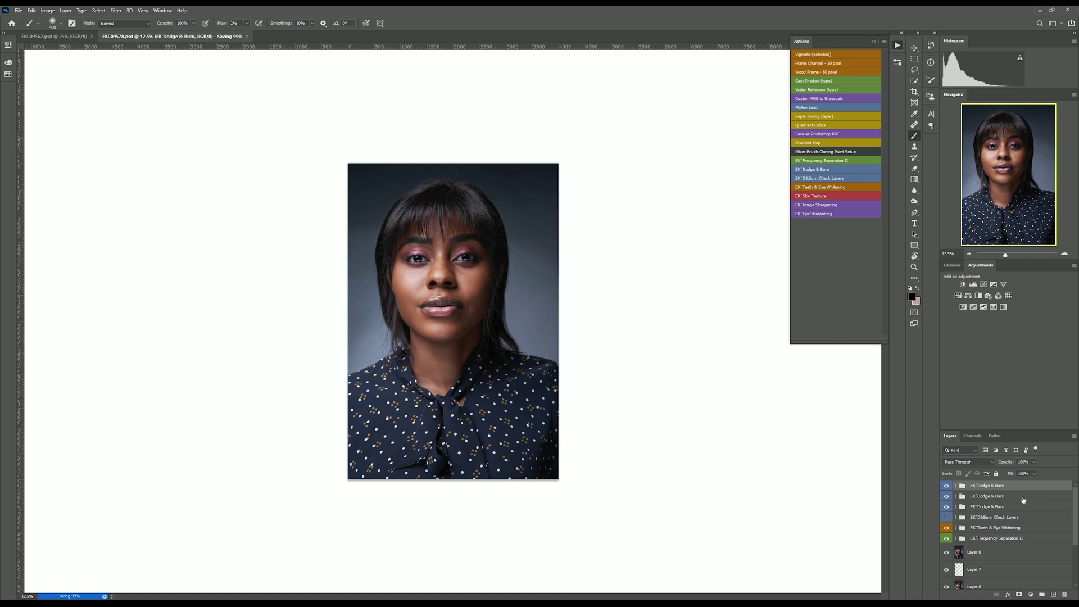
Add a Color Lookup adjustment layer above the Dodge & Burn groups, load the EK'Basic.cube LUT and compare the portrait with and without it
{"action": "left_click", "coordinate": [1030, 595]}
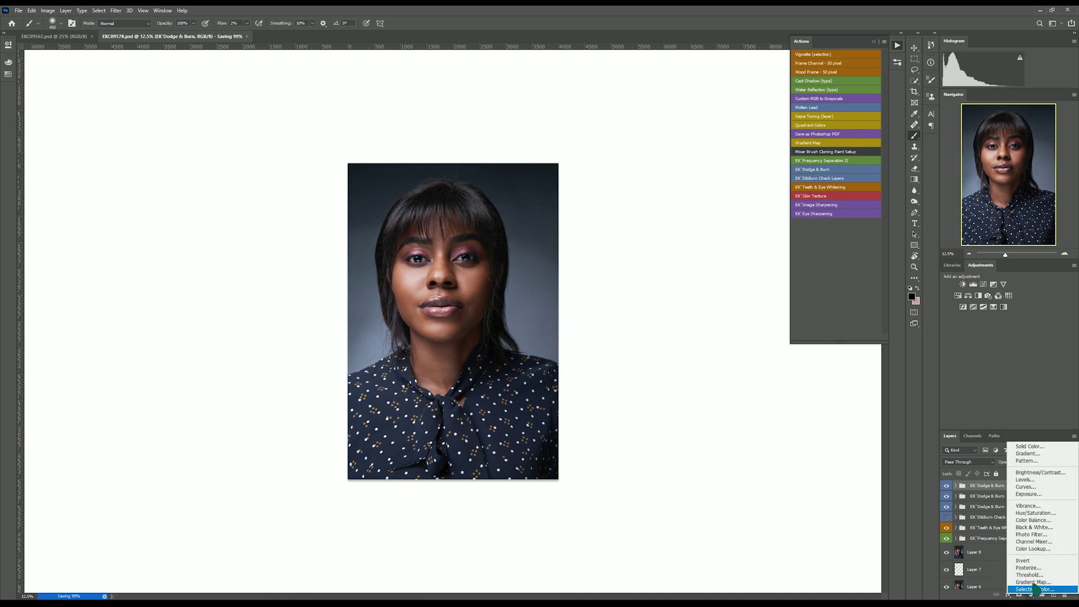
{"action": "left_click", "coordinate": [1033, 548]}
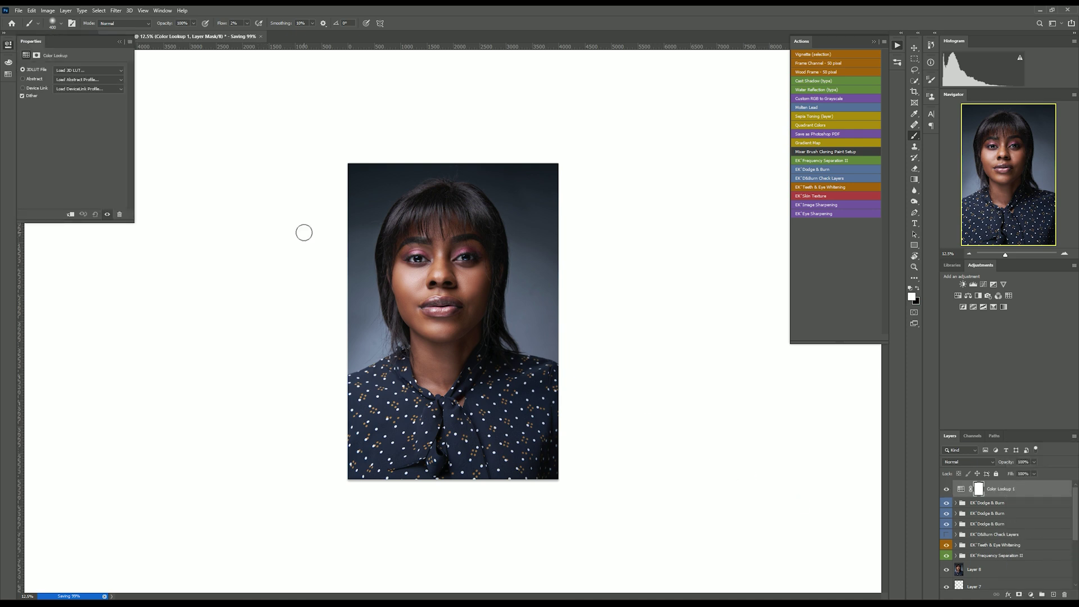
{"action": "left_click", "coordinate": [84, 70]}
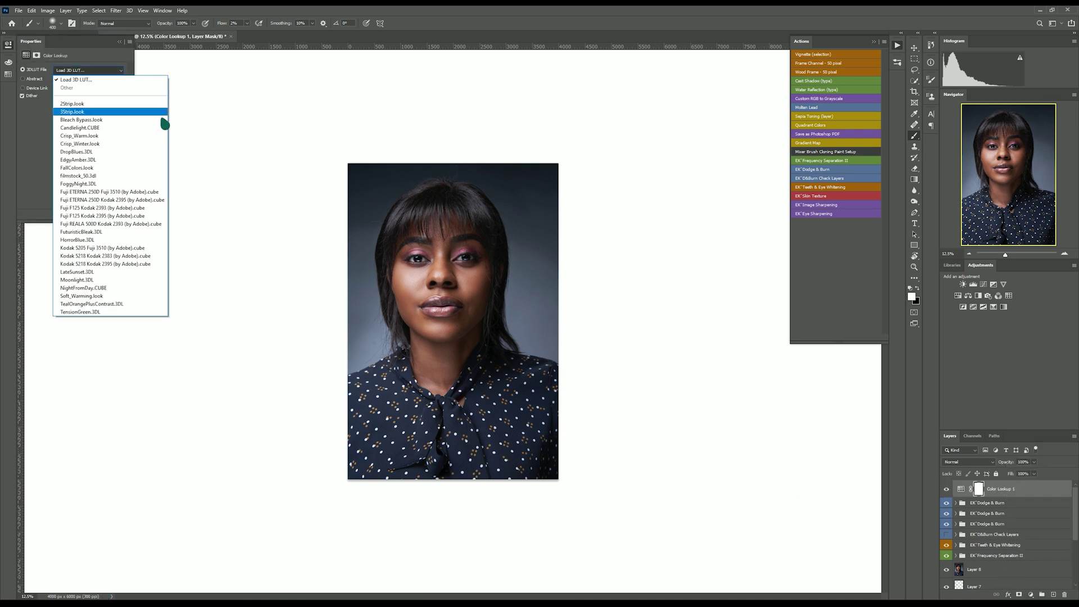
{"action": "left_click", "coordinate": [92, 80]}
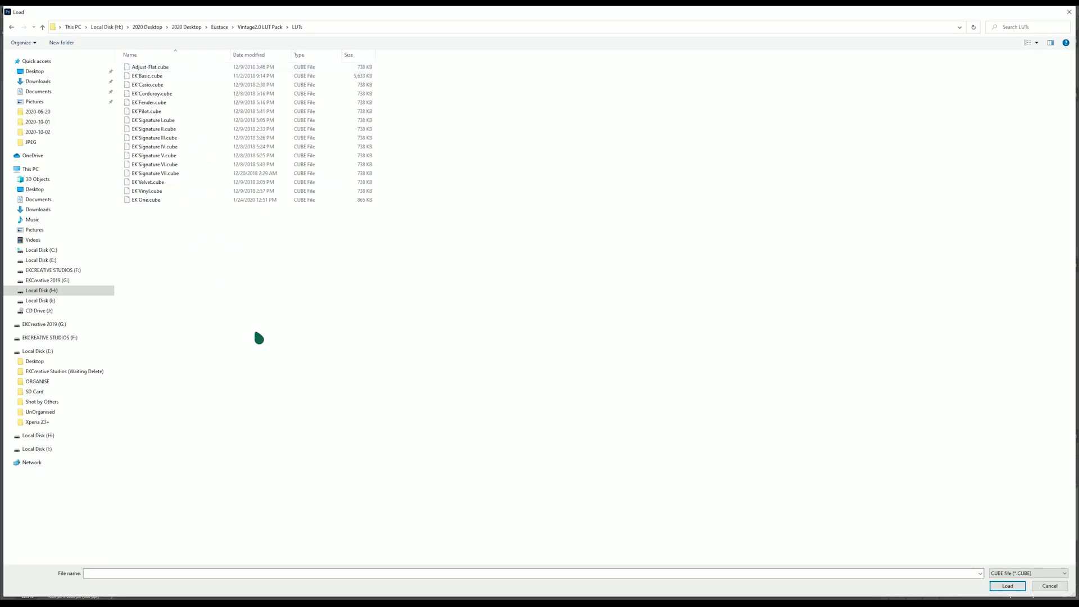
{"action": "double_click", "coordinate": [199, 76]}
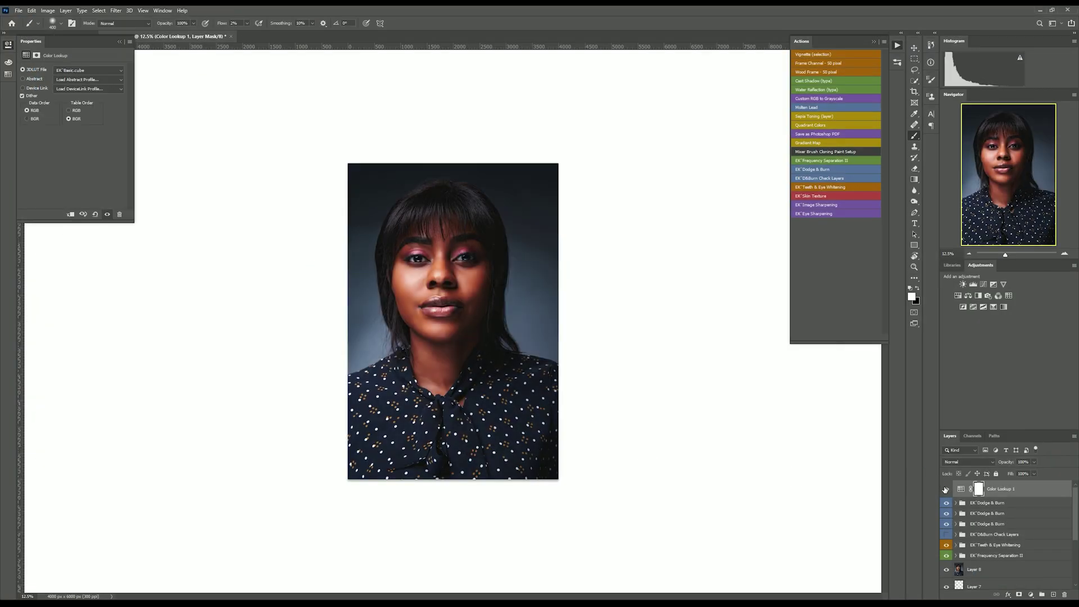
{"action": "left_click", "coordinate": [946, 490]}
{"action": "left_click", "coordinate": [947, 490]}
Try the EK'Casio.cube and EK'One.cube LUTs on the Color Lookup layer
{"action": "left_click", "coordinate": [79, 70]}
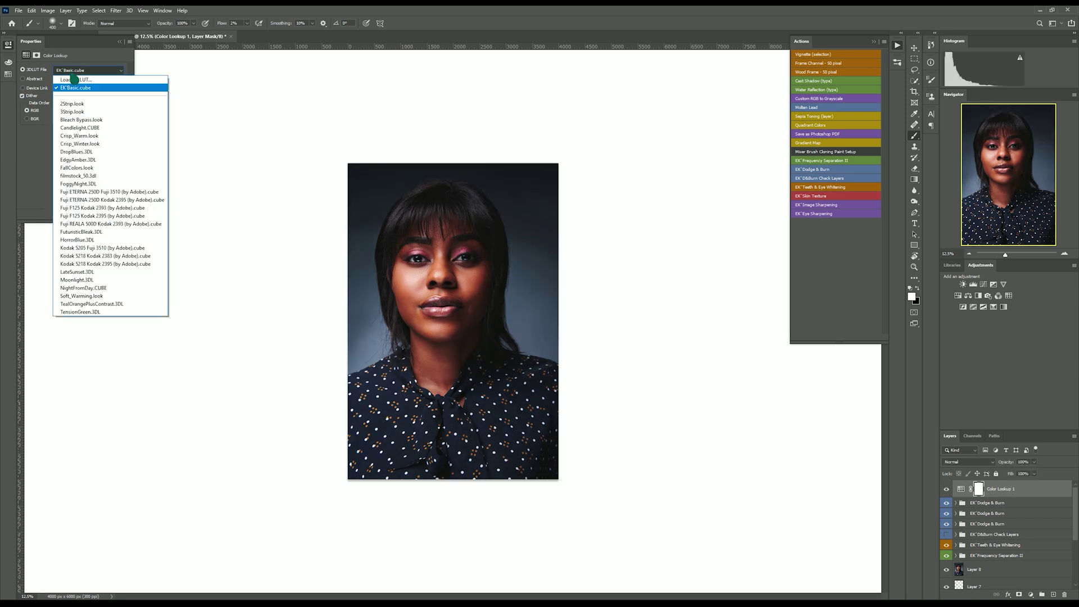
{"action": "left_click", "coordinate": [75, 80]}
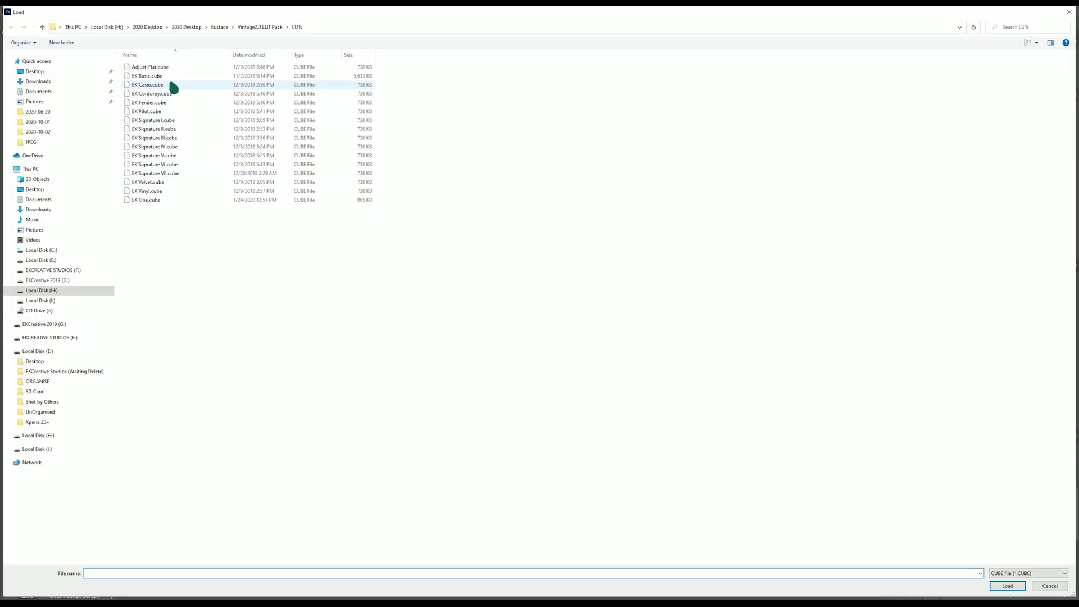
{"action": "double_click", "coordinate": [167, 85]}
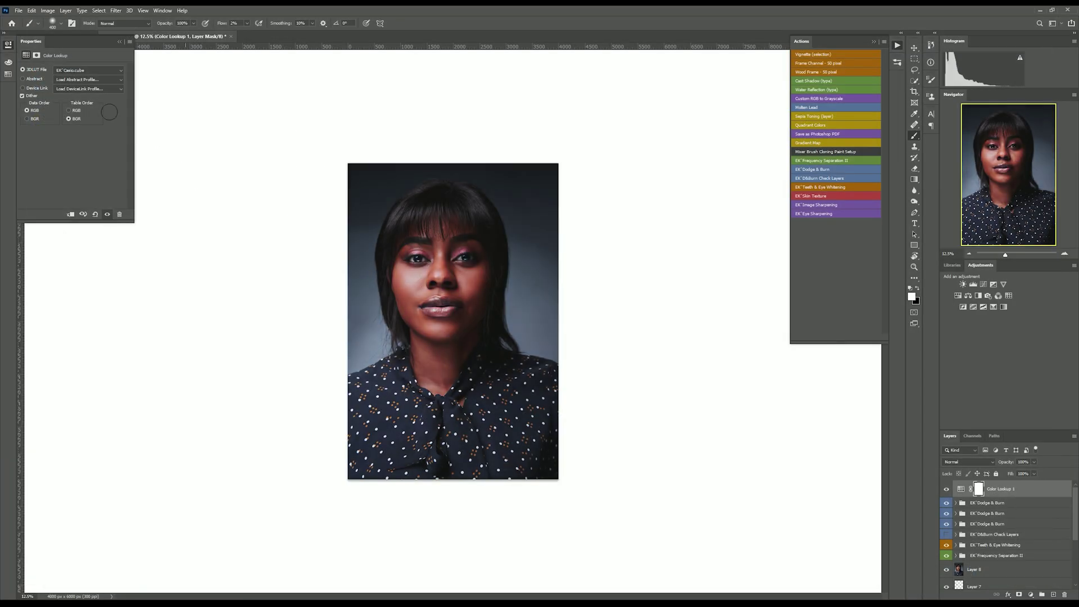
{"action": "left_click", "coordinate": [90, 70]}
{"action": "left_click", "coordinate": [90, 84]}
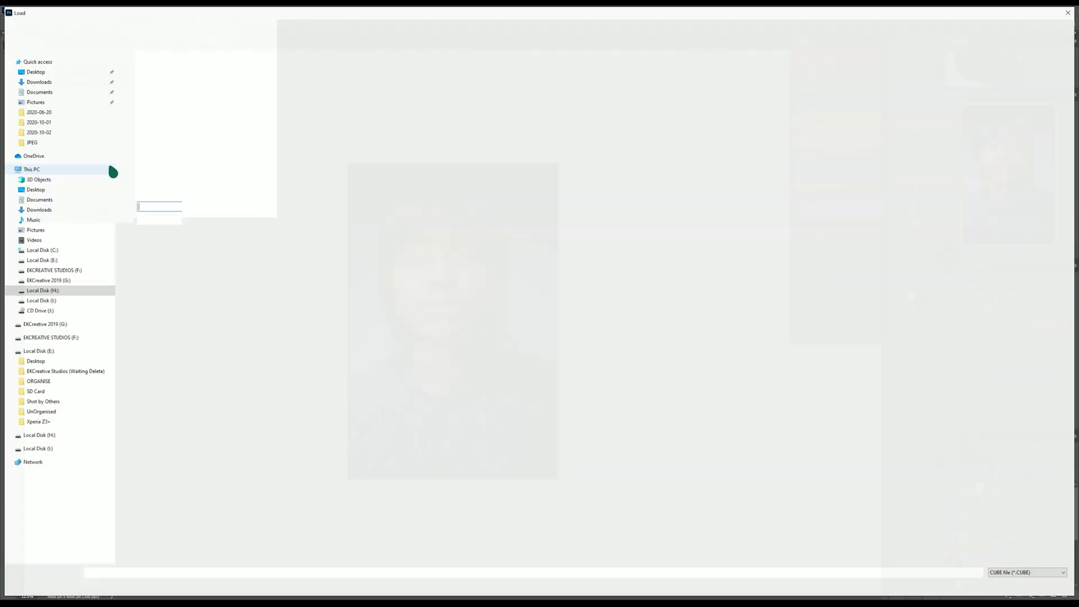
{"action": "double_click", "coordinate": [153, 201]}
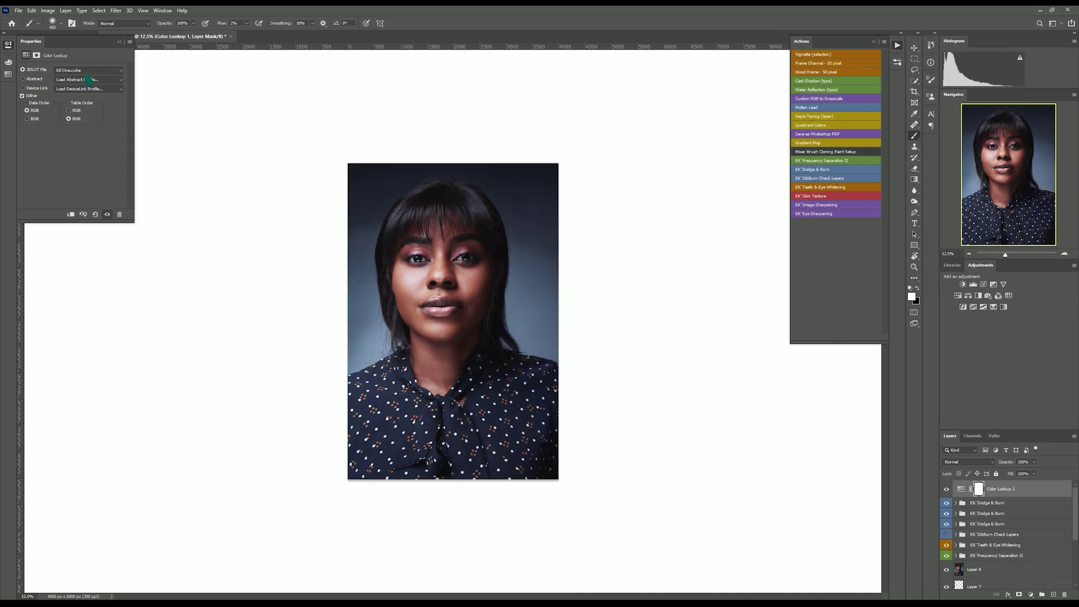
Try the EK'Vinyl.cube and EK'Velvet.cube LUTs on the Color Lookup layer
{"action": "left_click", "coordinate": [89, 72]}
{"action": "left_click", "coordinate": [88, 81]}
{"action": "left_click", "coordinate": [152, 191]}
{"action": "double_click", "coordinate": [159, 195]}
{"action": "left_click", "coordinate": [89, 70]}
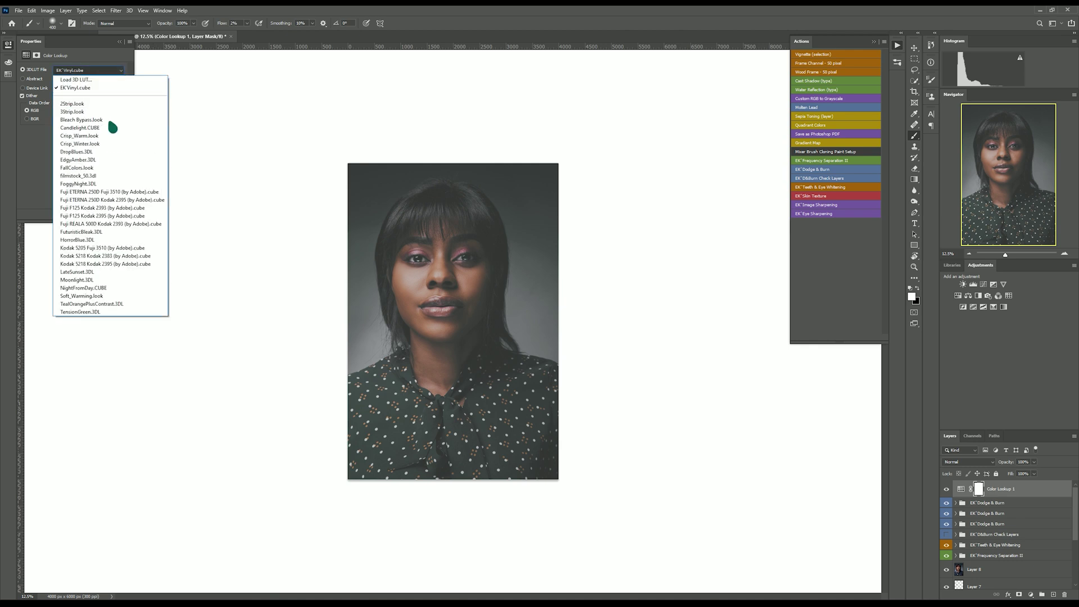
{"action": "left_click", "coordinate": [98, 87]}
{"action": "left_click", "coordinate": [93, 71]}
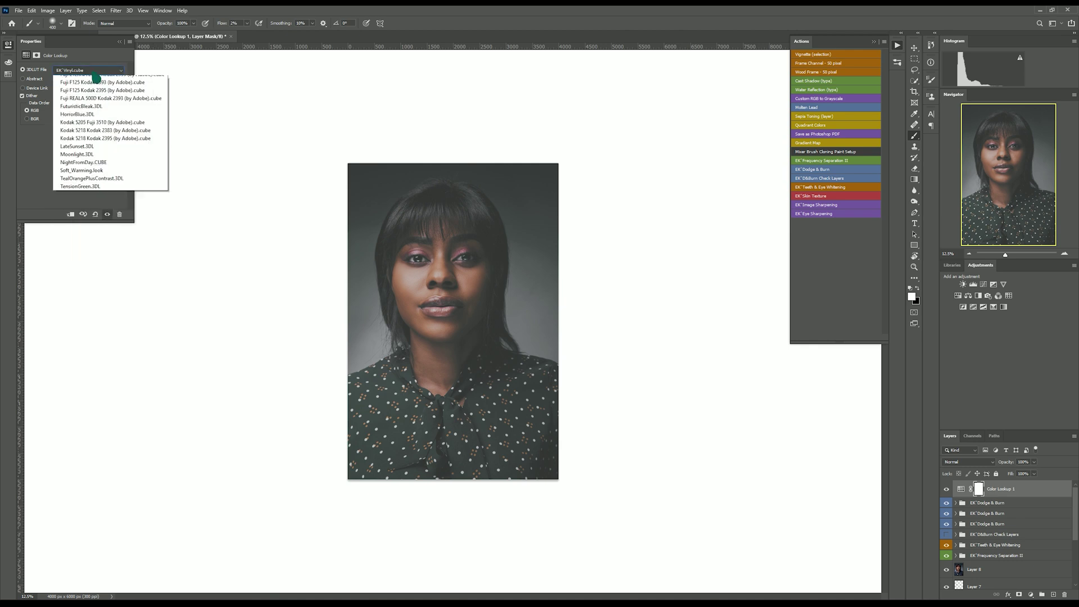
{"action": "left_click", "coordinate": [97, 81]}
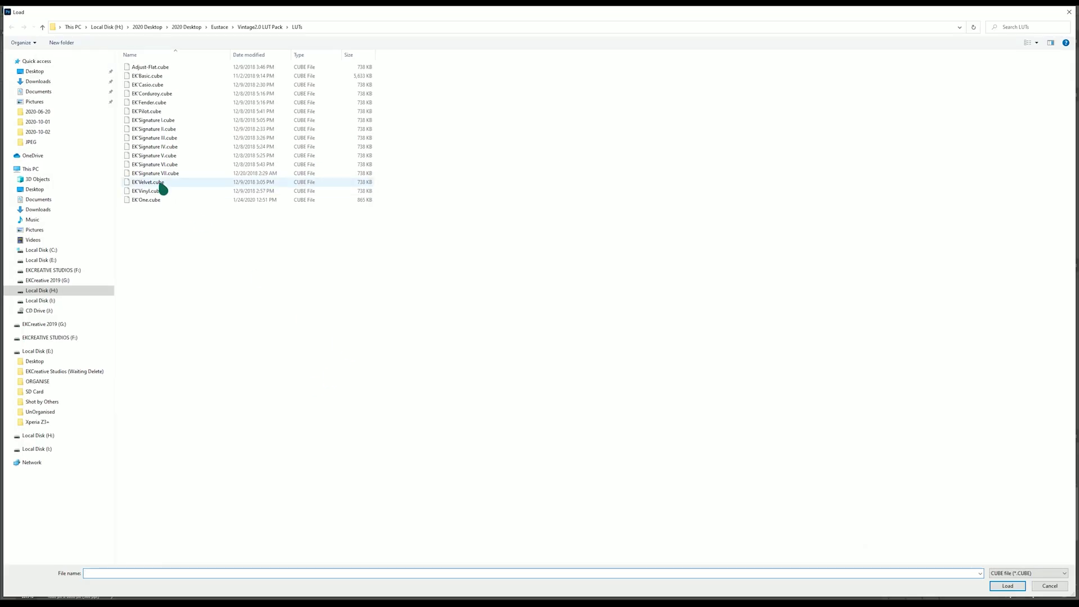
{"action": "double_click", "coordinate": [160, 182]}
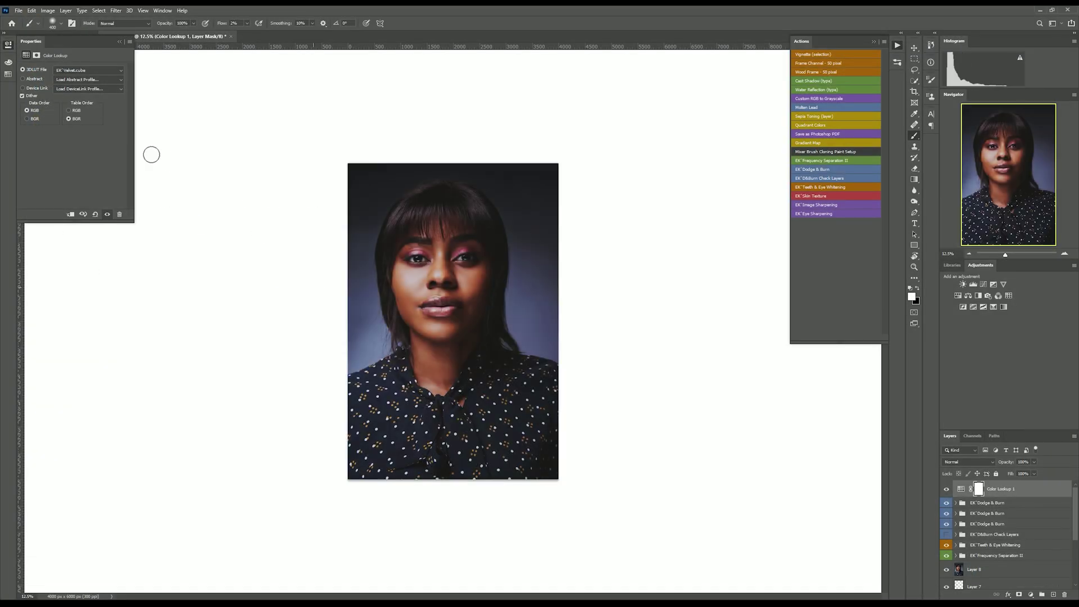
Try the EK'Signature VII.cube and EK'Pilot.cube LUTs on the Color Lookup layer
{"action": "left_click", "coordinate": [90, 70]}
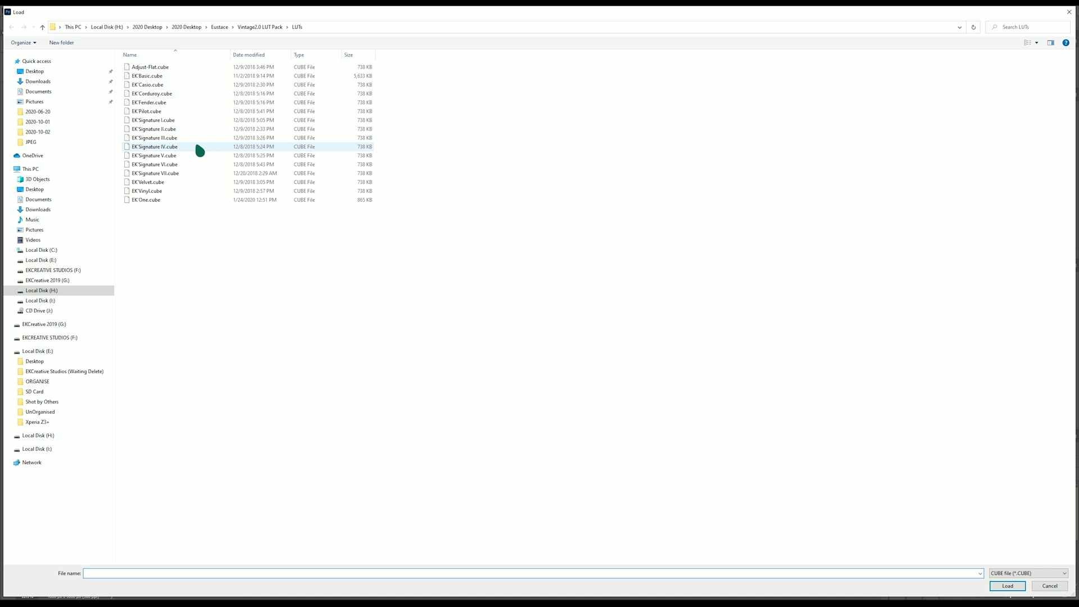
{"action": "double_click", "coordinate": [178, 174]}
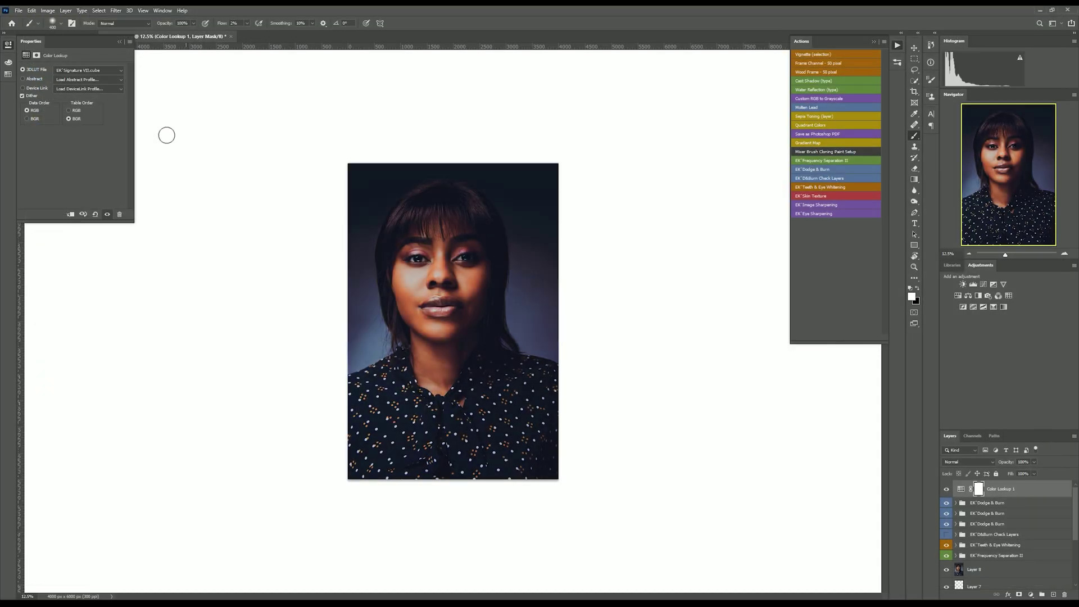
{"action": "left_click", "coordinate": [90, 71]}
{"action": "left_click", "coordinate": [91, 78]}
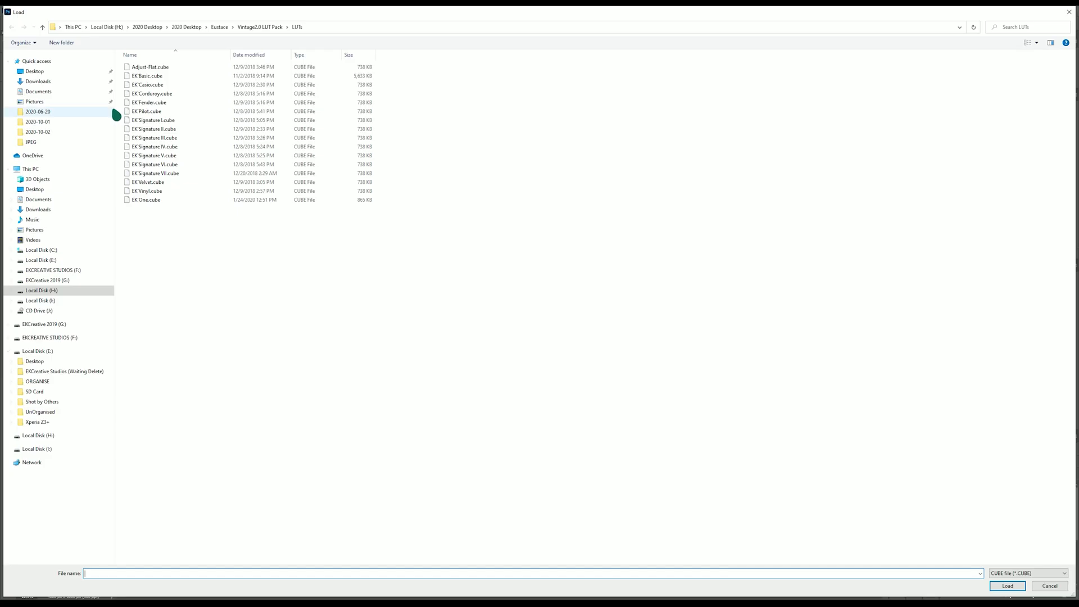
{"action": "double_click", "coordinate": [159, 111]}
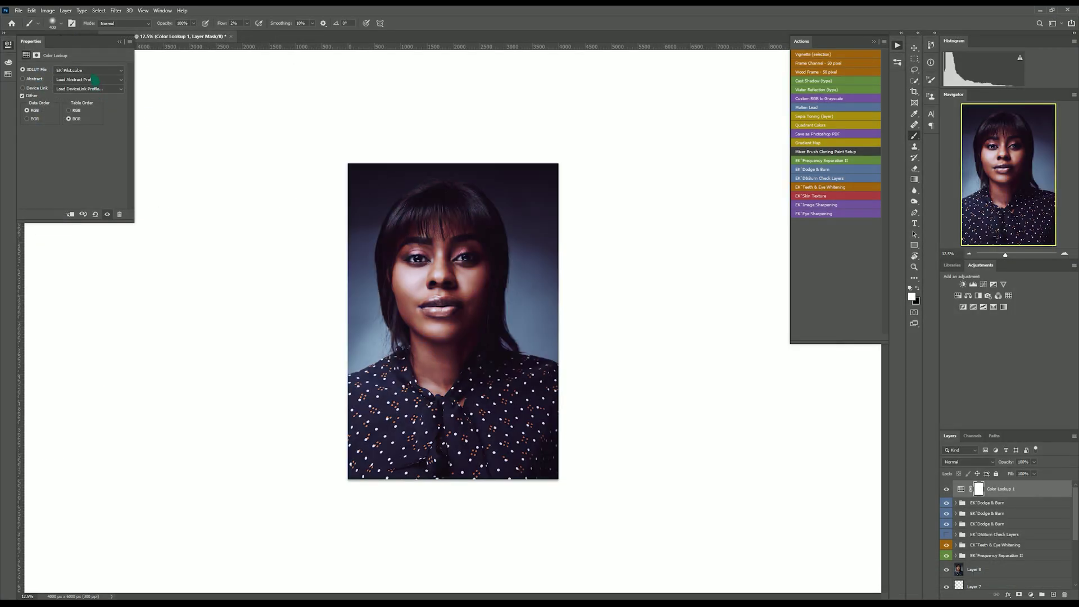
Try the EK'Fender.cube and EK'Corduroy.cube LUTs on the Color Lookup layer
{"action": "left_click", "coordinate": [89, 70]}
{"action": "left_click", "coordinate": [93, 79]}
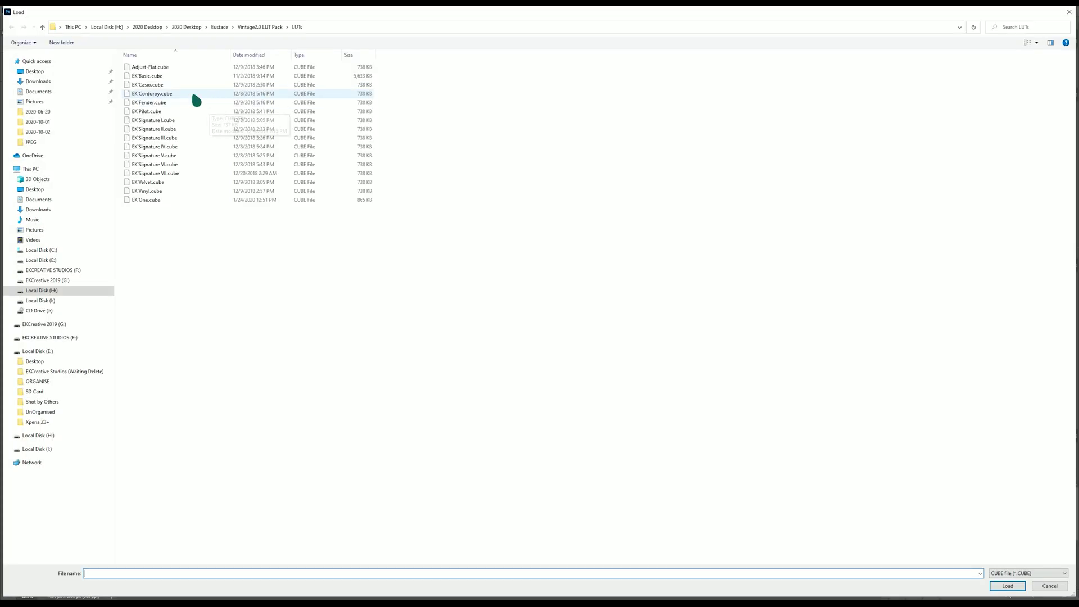
{"action": "double_click", "coordinate": [172, 103]}
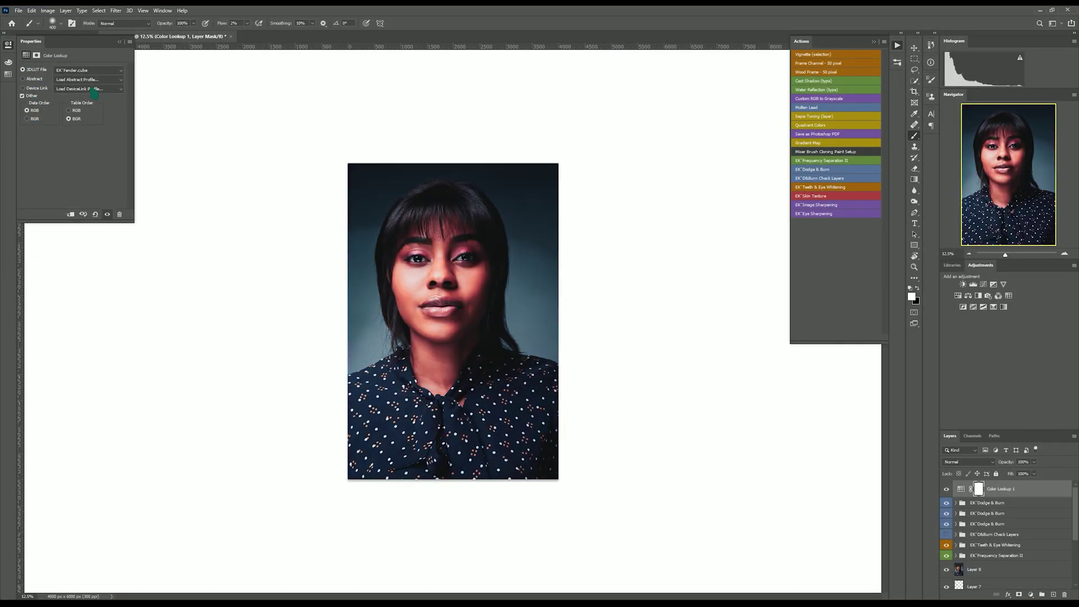
{"action": "left_click", "coordinate": [74, 72]}
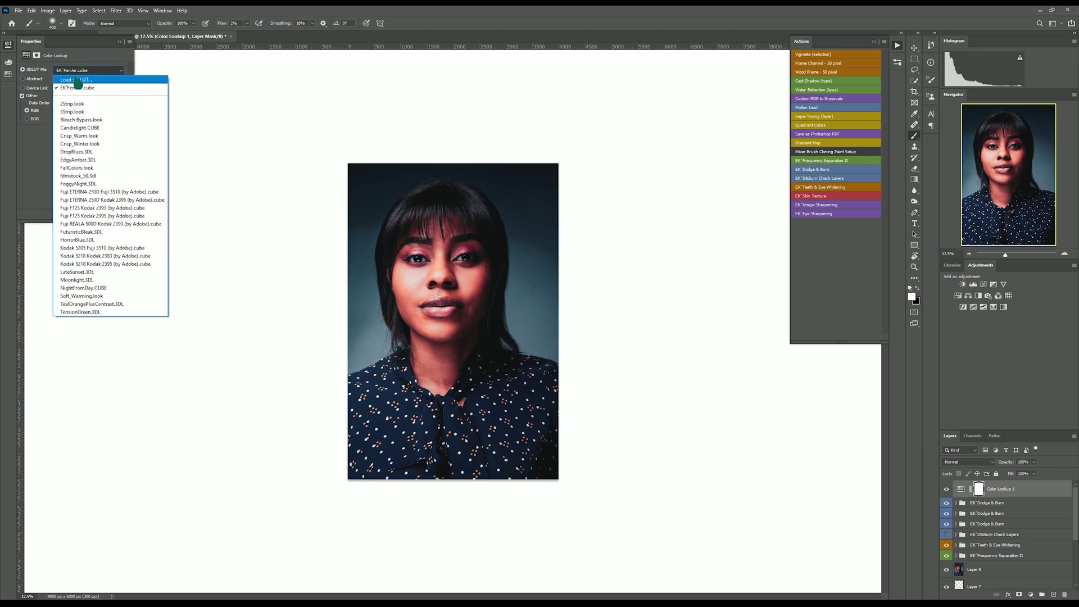
{"action": "left_click", "coordinate": [73, 80]}
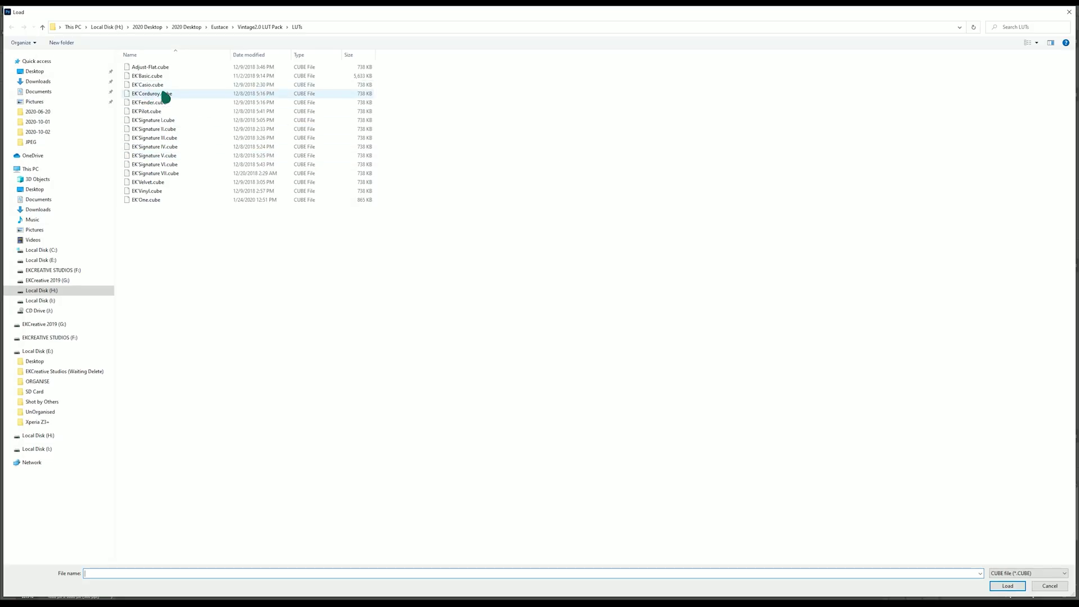
{"action": "double_click", "coordinate": [164, 96]}
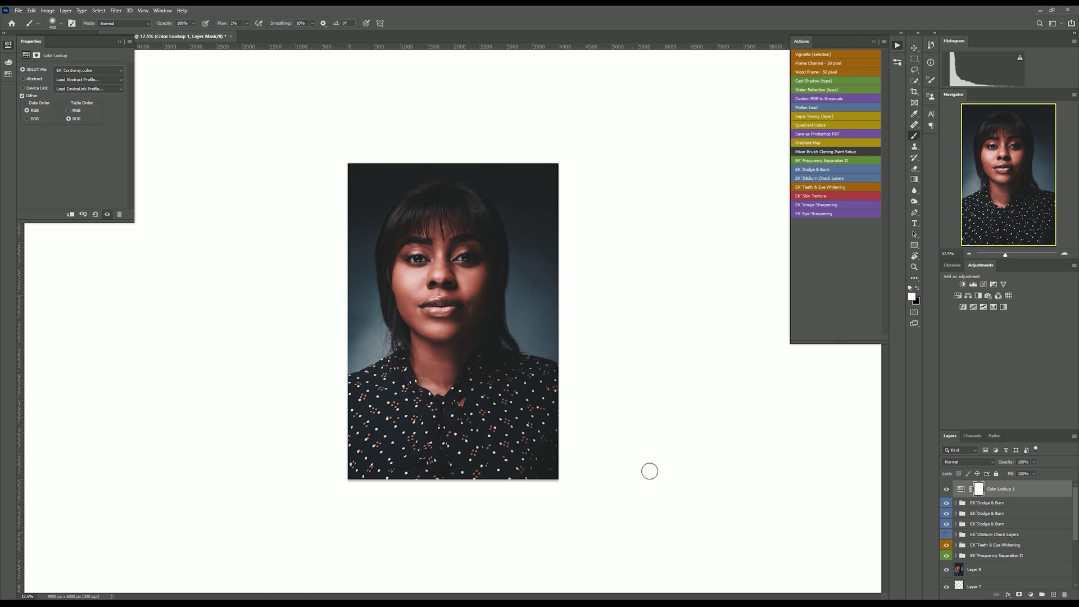
Lower the Color Lookup layer's opacity to about 17% and load EK'Basic.cube as its 3D LUT
{"action": "left_click", "coordinate": [1034, 462]}
{"action": "left_click_drag", "start_coordinate": [1036, 472], "coordinate": [1012, 473]}
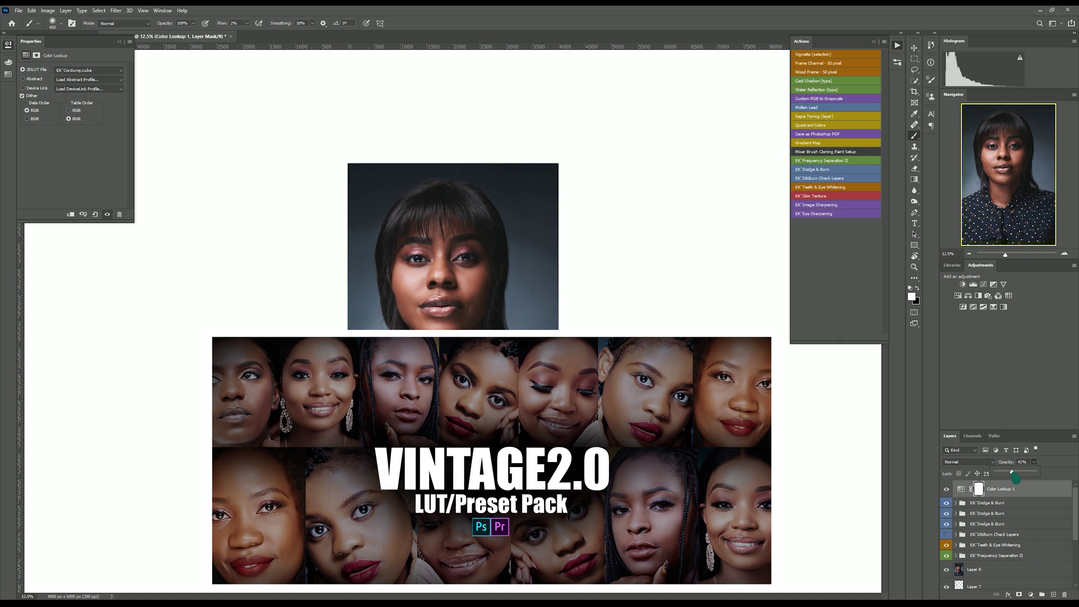
{"action": "left_click_drag", "start_coordinate": [1012, 472], "coordinate": [1002, 473]}
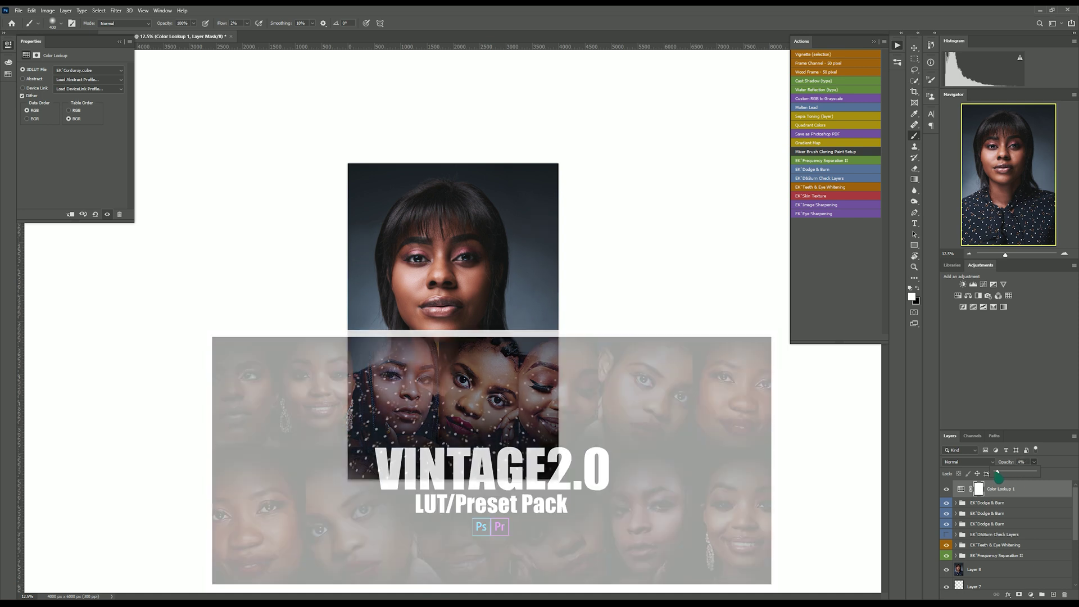
{"action": "left_click", "coordinate": [89, 70]}
{"action": "left_click", "coordinate": [96, 84]}
{"action": "double_click", "coordinate": [147, 76]}
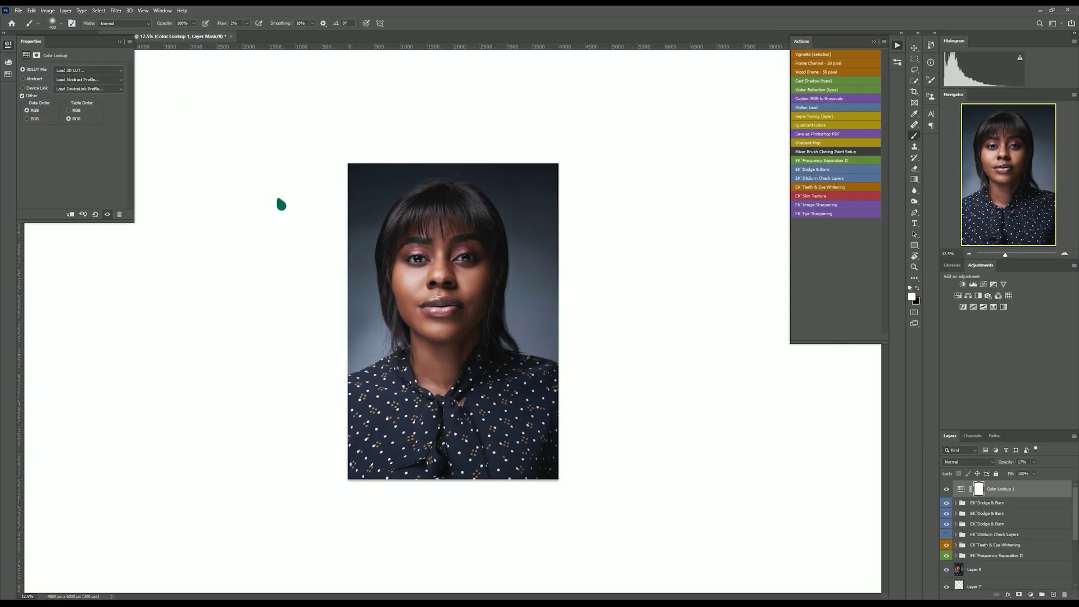
Set the Color Lookup layer's opacity to 15% while comparing the portrait with and without it, and save the document
{"action": "left_click", "coordinate": [945, 489]}
{"action": "left_click", "coordinate": [945, 489]}
{"action": "left_click", "coordinate": [945, 489]}
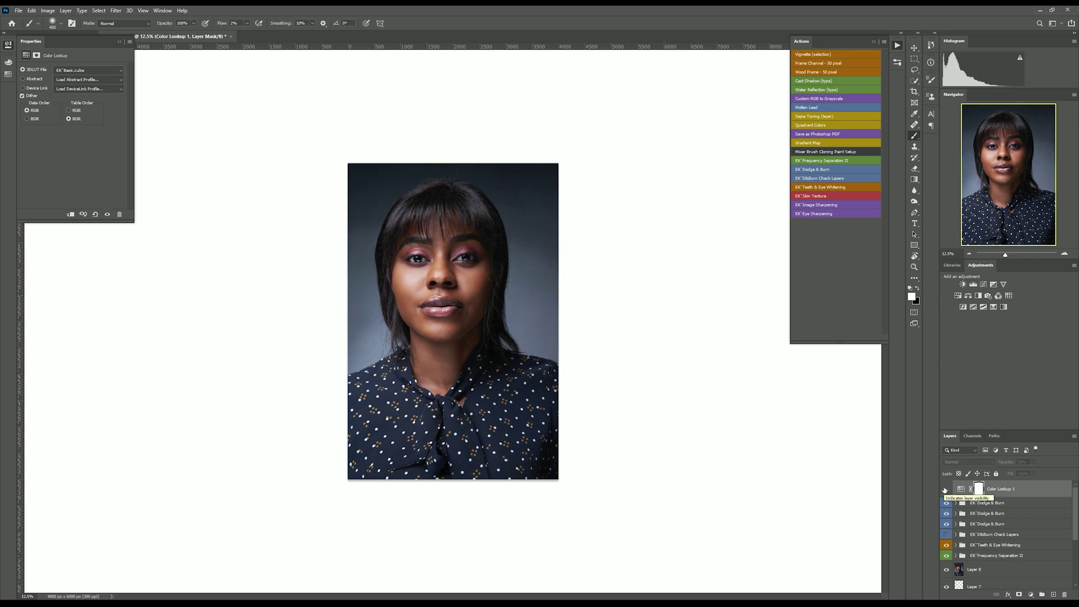
{"action": "left_click", "coordinate": [945, 489]}
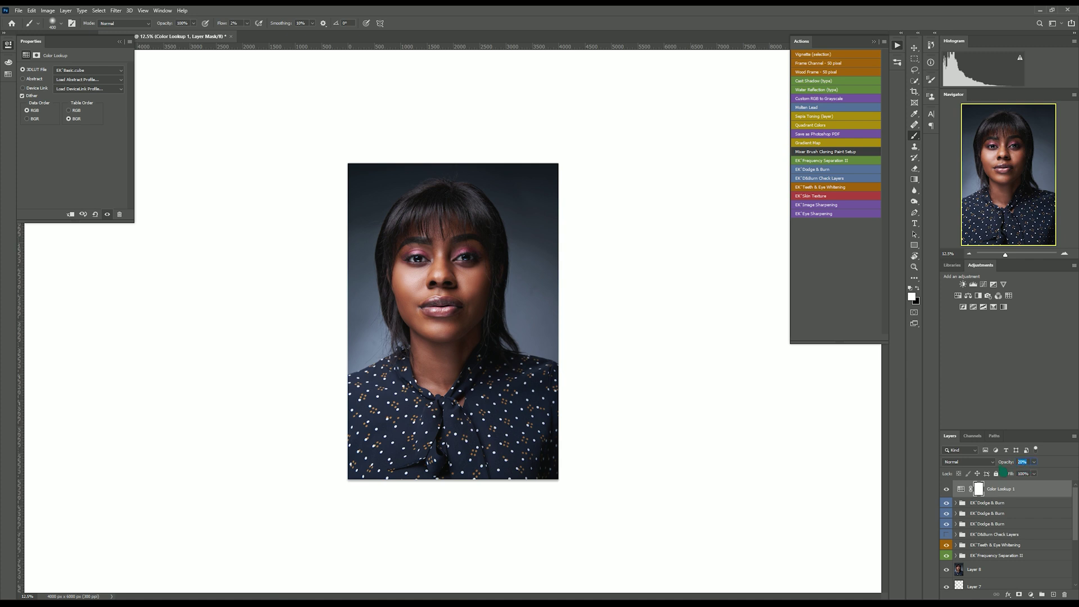
{"action": "key", "text": "ctrl+s"}
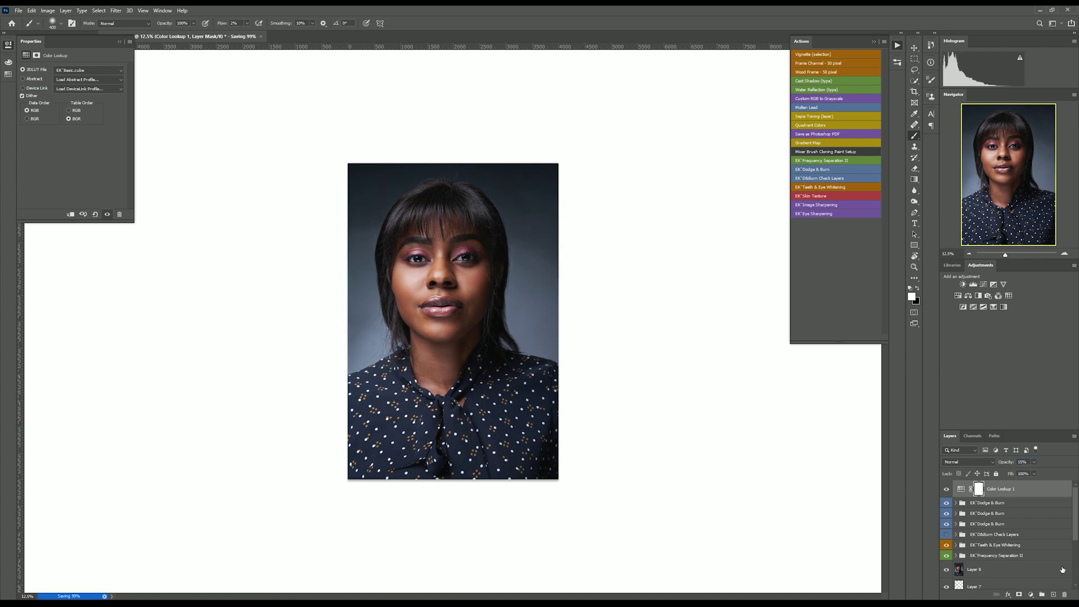
Add a Selective Color adjustment layer above the Color Lookup and set Cyan to -15% for the Yellows
{"action": "left_click", "coordinate": [1030, 594]}
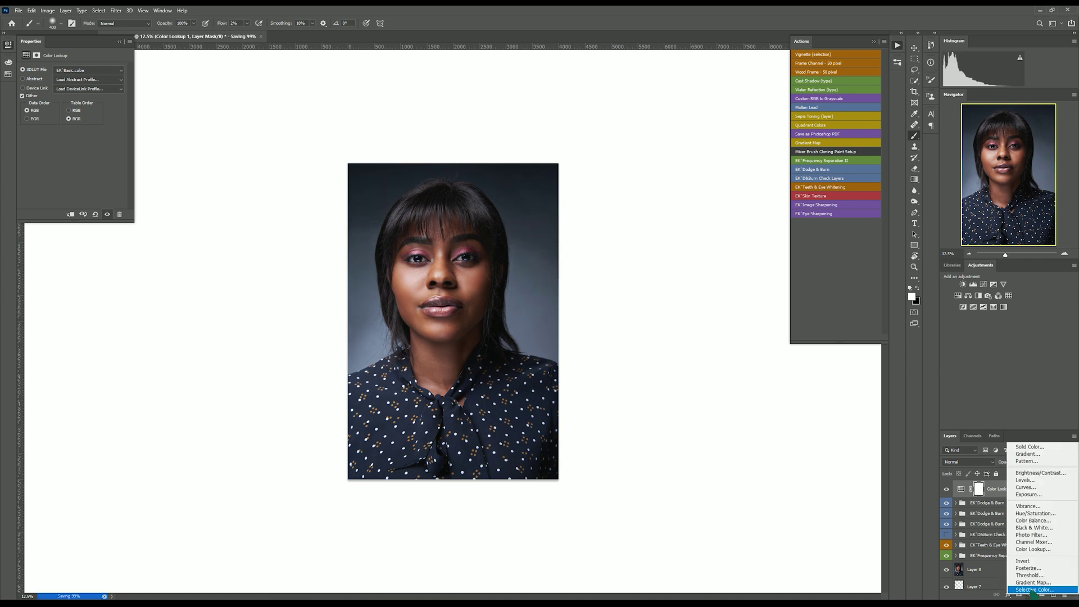
{"action": "left_click", "coordinate": [1032, 589]}
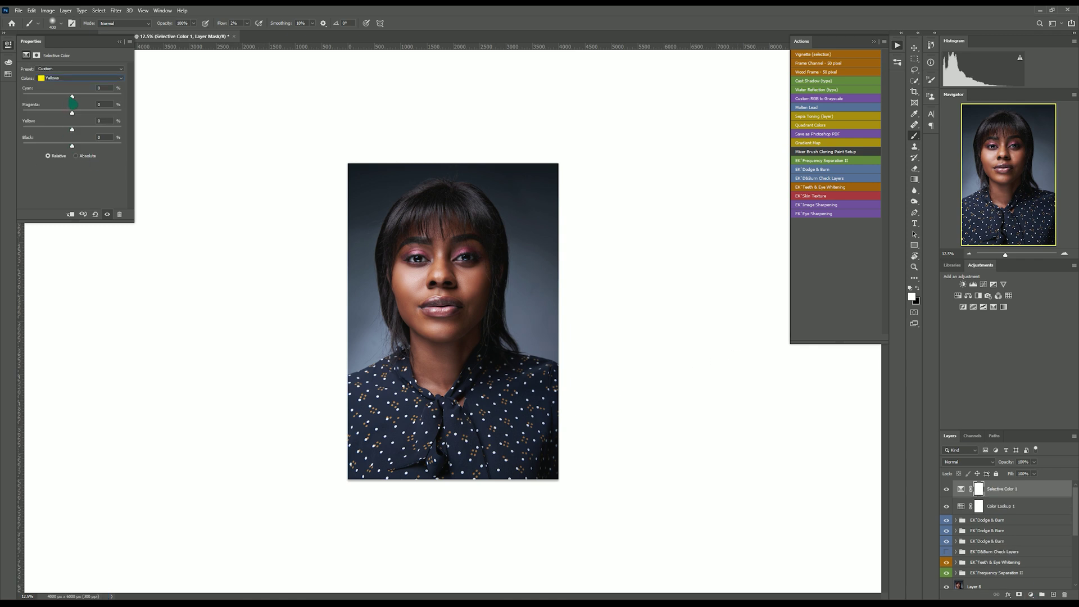
{"action": "left_click_drag", "start_coordinate": [72, 97], "coordinate": [133, 106]}
Compare the graded portrait with Layer 8 shown alone several times
{"action": "scroll", "coordinate": [973, 570], "scroll_direction": "down", "scroll_amount": 2}
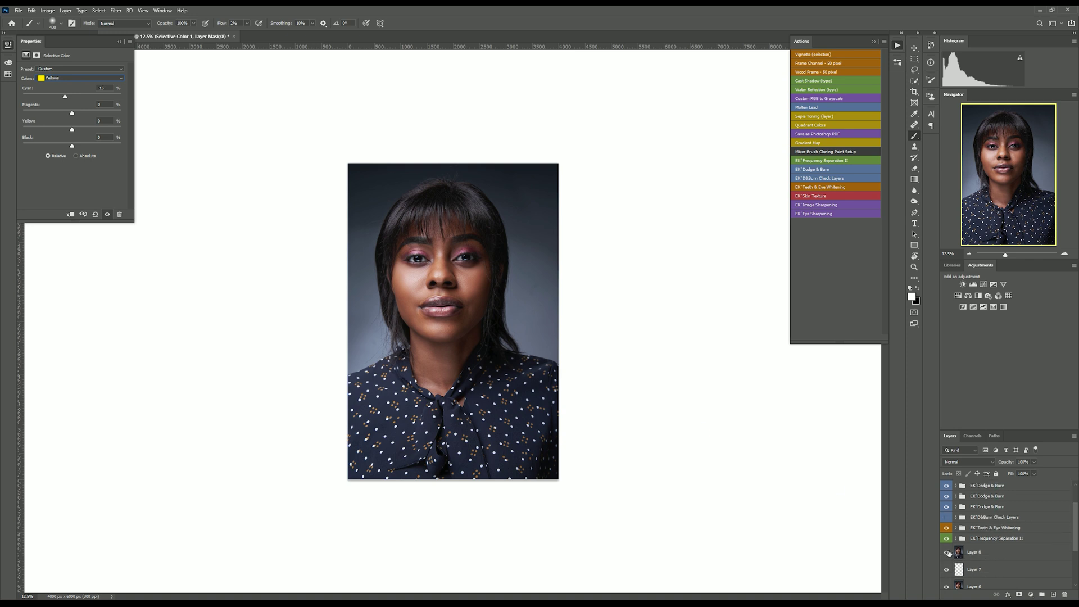
{"action": "left_click", "coordinate": [948, 553], "text": "alt"}
{"action": "left_click", "coordinate": [948, 553], "text": "alt"}
{"action": "left_click", "coordinate": [947, 552], "text": "alt"}
{"action": "left_click", "coordinate": [947, 552], "text": "alt"}
{"action": "left_click", "coordinate": [948, 553], "text": "alt"}
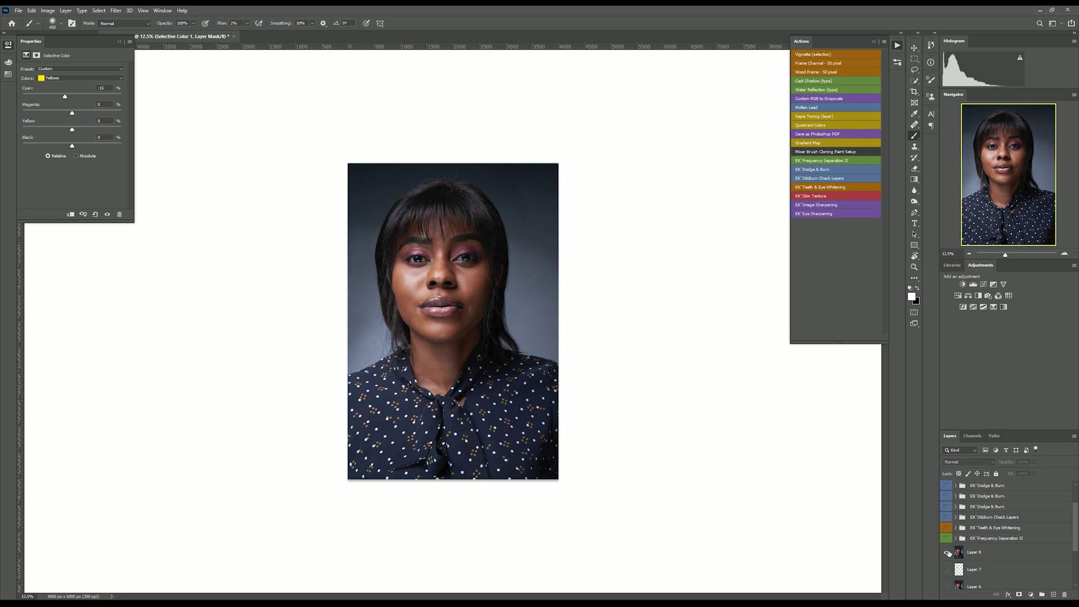
{"action": "left_click", "coordinate": [947, 552], "text": "alt"}
{"action": "left_click", "coordinate": [948, 552], "text": "alt"}
{"action": "left_click", "coordinate": [947, 553], "text": "alt"}
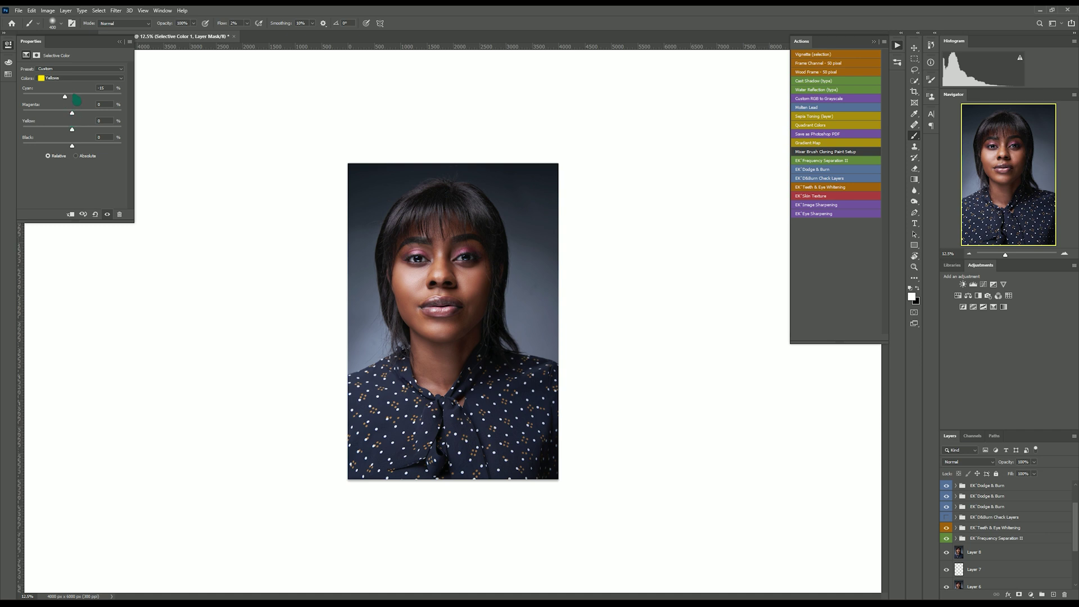
Set Cyan to about -5% for the Reds in the Selective Color layer and compare the portrait with and without the adjustment
{"action": "left_click", "coordinate": [76, 78]}
{"action": "left_click", "coordinate": [76, 78]}
{"action": "mouse_move", "coordinate": [76, 103]}
{"action": "left_mouse_down"}
{"action": "mouse_move", "coordinate": [58, 106]}
{"action": "mouse_move", "coordinate": [72, 108]}
{"action": "left_mouse_up"}
{"action": "scroll", "coordinate": [1007, 533], "scroll_direction": "up", "scroll_amount": 2}
{"action": "left_click", "coordinate": [946, 490]}
{"action": "left_click", "coordinate": [946, 490]}
{"action": "key", "text": "ctrl+plus"}
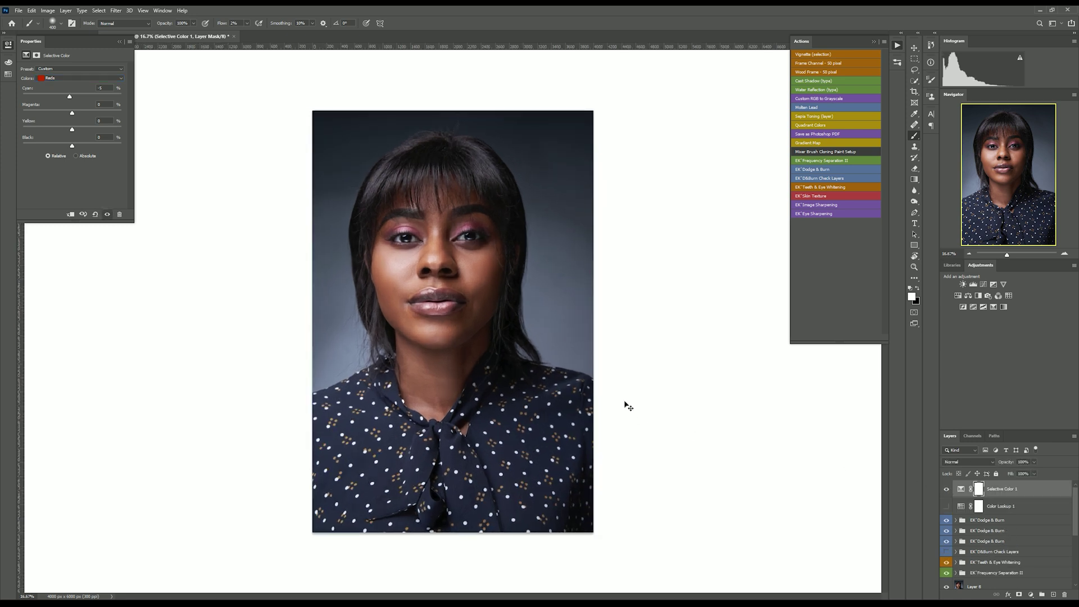
Compare the portrait with and without the Selective Color adjustment and save the document over its changed disk copy
{"action": "left_click", "coordinate": [946, 490]}
{"action": "left_click", "coordinate": [946, 489]}
{"action": "left_click", "coordinate": [947, 489]}
{"action": "left_click", "coordinate": [946, 489]}
{"action": "key", "text": "ctrl+s"}
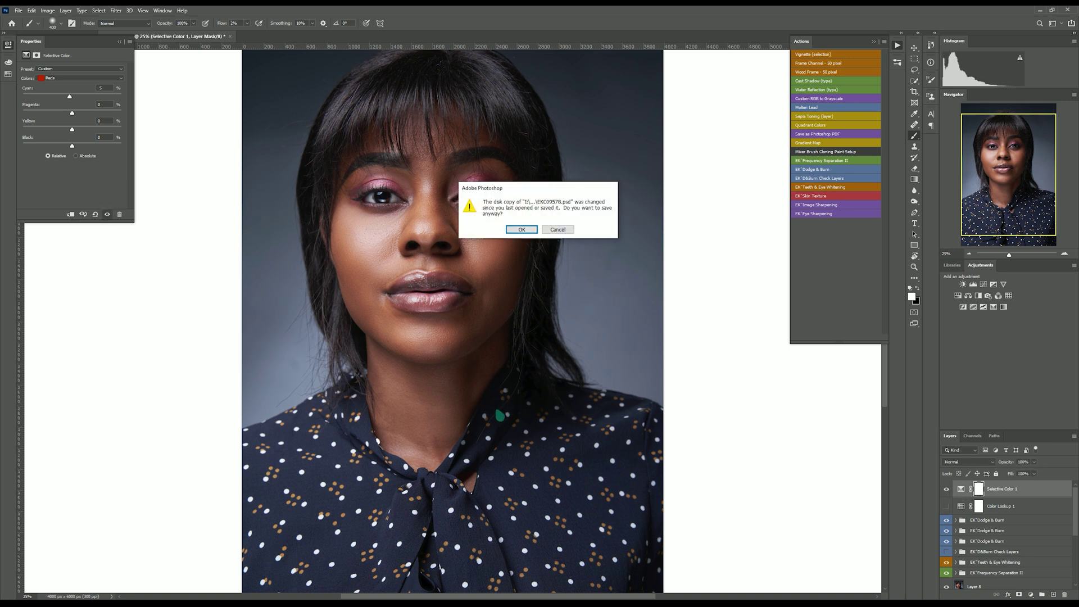
{"action": "left_click", "coordinate": [511, 230]}
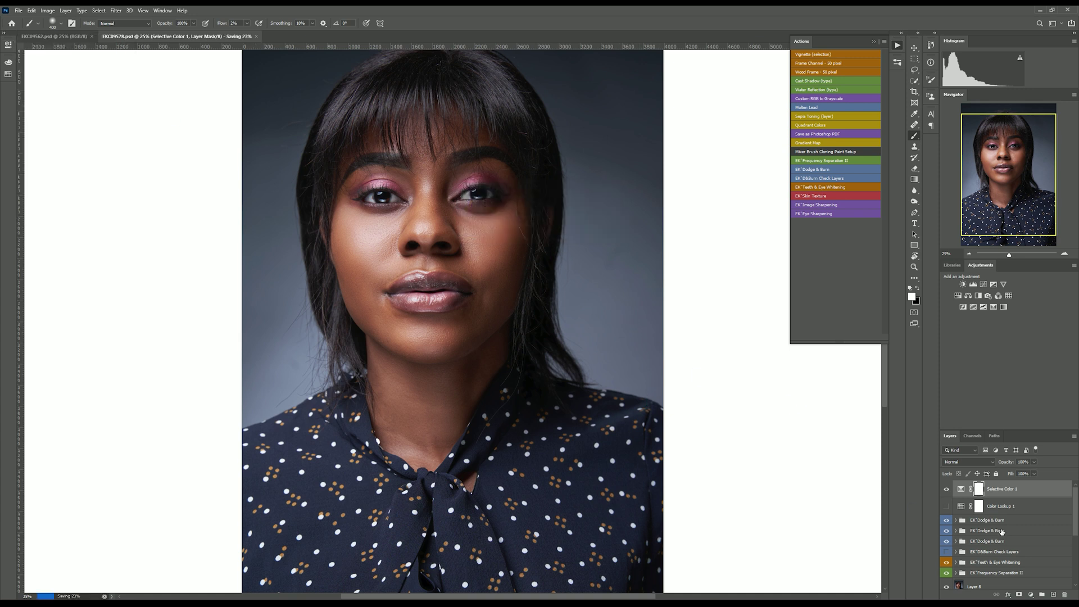
Add a Curves adjustment layer above Selective Color and slightly adjust the tones sampled from the shadowed cheek and the eye area
{"action": "left_click", "coordinate": [1031, 594]}
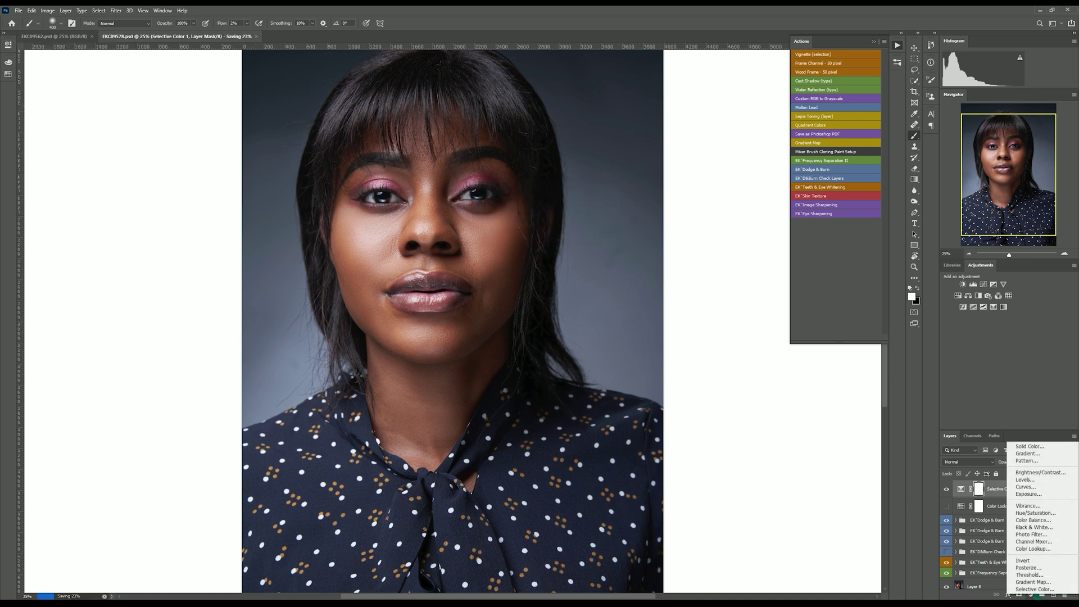
{"action": "left_click", "coordinate": [1026, 487]}
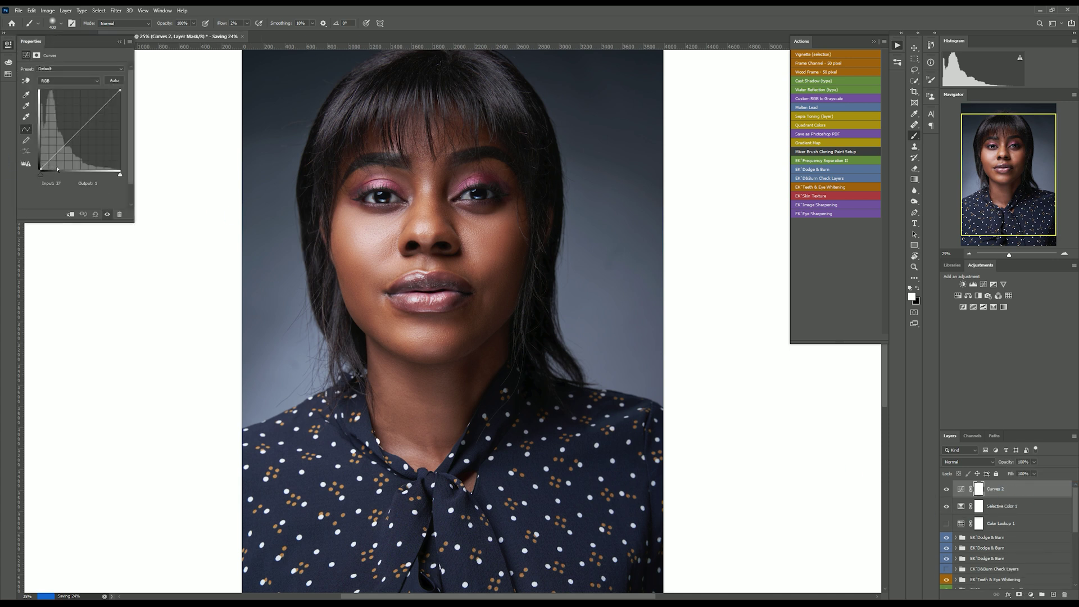
{"action": "left_click", "coordinate": [26, 80]}
{"action": "left_click", "coordinate": [26, 82]}
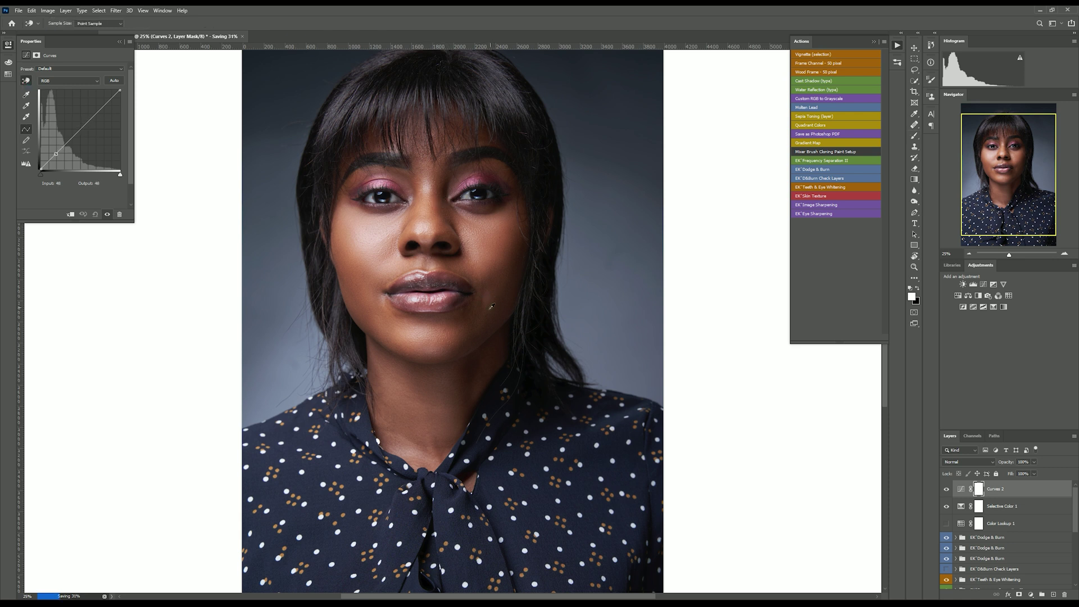
{"action": "left_click_drag", "start_coordinate": [490, 311], "coordinate": [489, 314]}
{"action": "left_click", "coordinate": [376, 227]}
{"action": "left_click_drag", "start_coordinate": [377, 229], "coordinate": [377, 228]}
Compare the portrait with and without the Curves adjustment, viewing it both close and as a whole
{"action": "left_click", "coordinate": [945, 489]}
{"action": "left_click", "coordinate": [945, 489]}
{"action": "left_click", "coordinate": [945, 490]}
{"action": "left_click", "coordinate": [945, 489]}
{"action": "left_click", "coordinate": [946, 490]}
{"action": "left_click", "coordinate": [945, 489]}
{"action": "scroll", "coordinate": [631, 413], "scroll_direction": "down", "scroll_amount": 4}
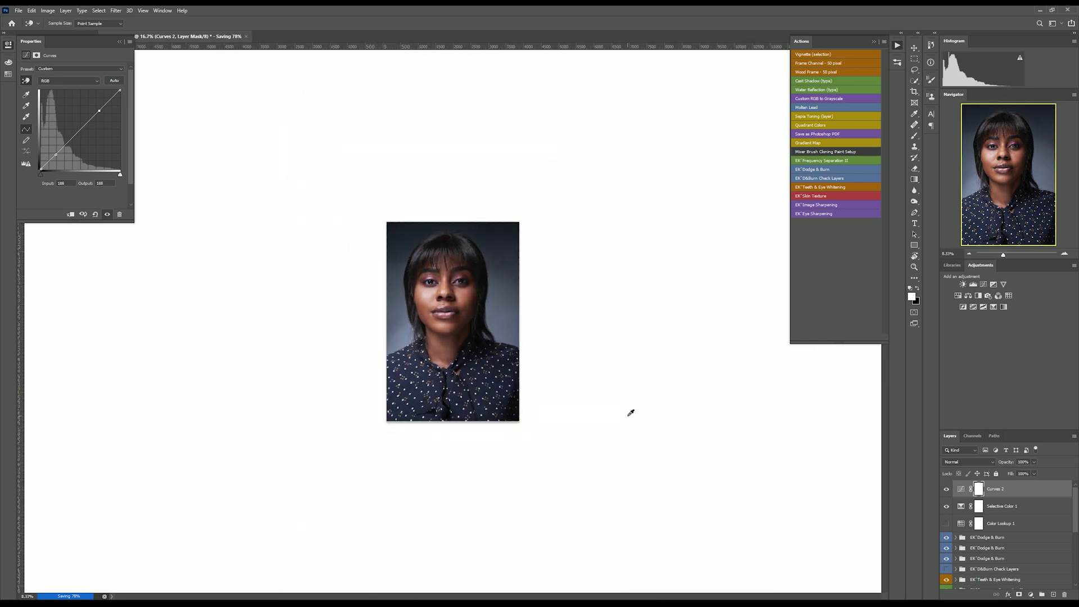
{"action": "scroll", "coordinate": [469, 236], "scroll_direction": "up", "scroll_amount": 3}
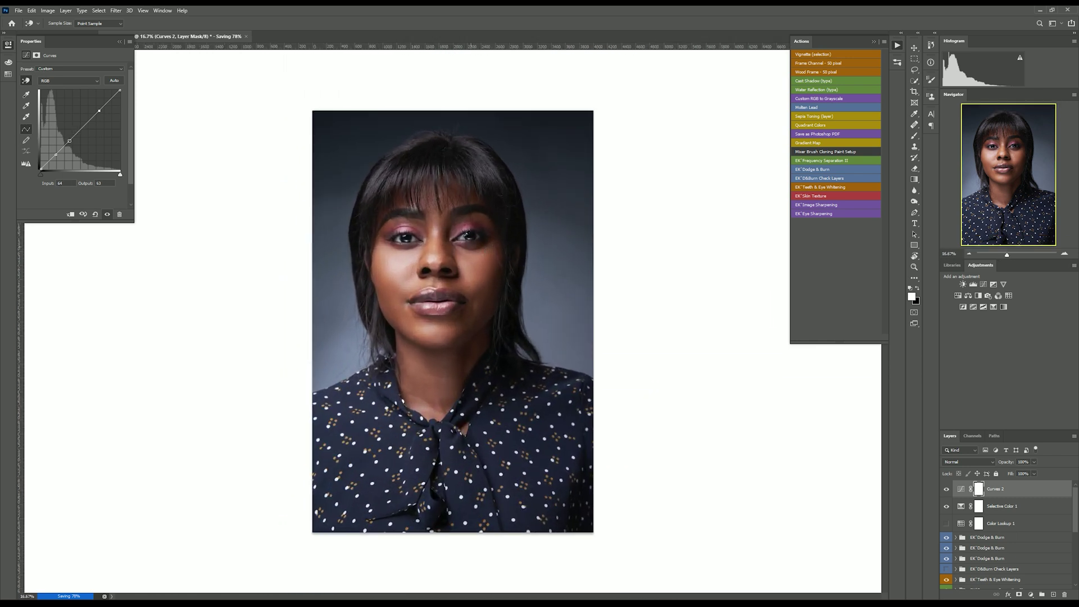
{"action": "left_click", "coordinate": [119, 42]}
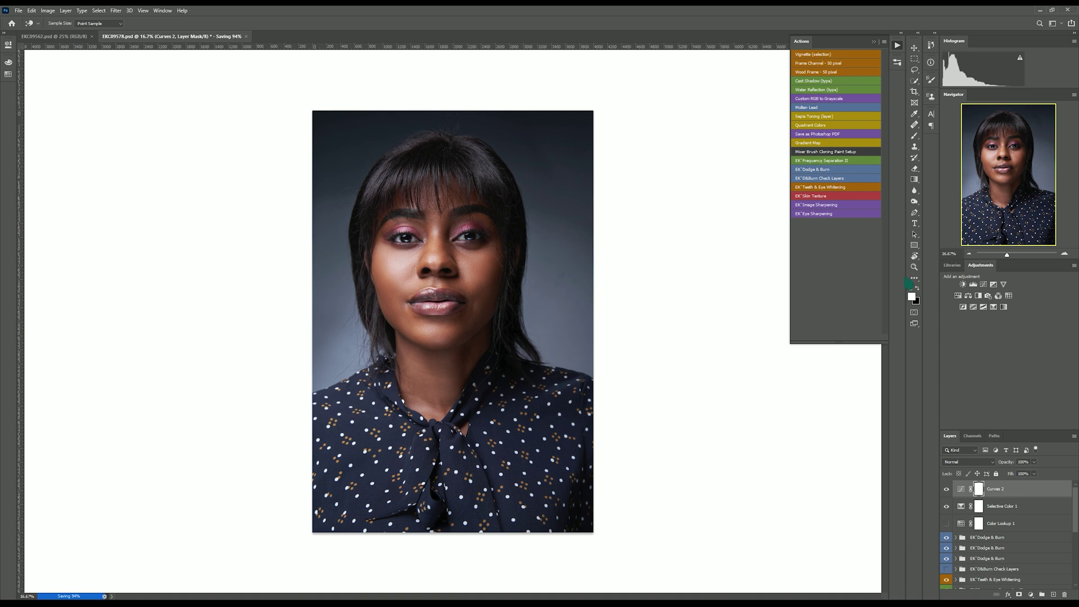
Add a Color Balance adjustment layer above Curves and set the Shadows to -2 Cyan-Red and +2 Yellow-Blue
{"action": "left_click", "coordinate": [1031, 594]}
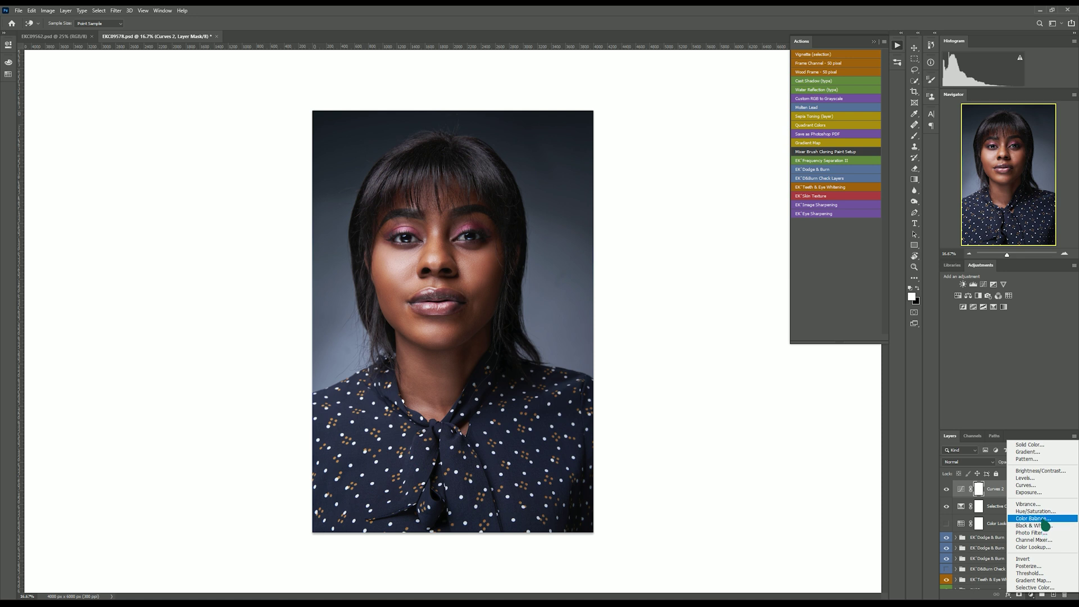
{"action": "left_click", "coordinate": [1044, 518]}
{"action": "key", "text": "b"}
{"action": "left_click", "coordinate": [58, 71]}
{"action": "left_click", "coordinate": [56, 78]}
{"action": "left_click_drag", "start_coordinate": [61, 115], "coordinate": [64, 91]}
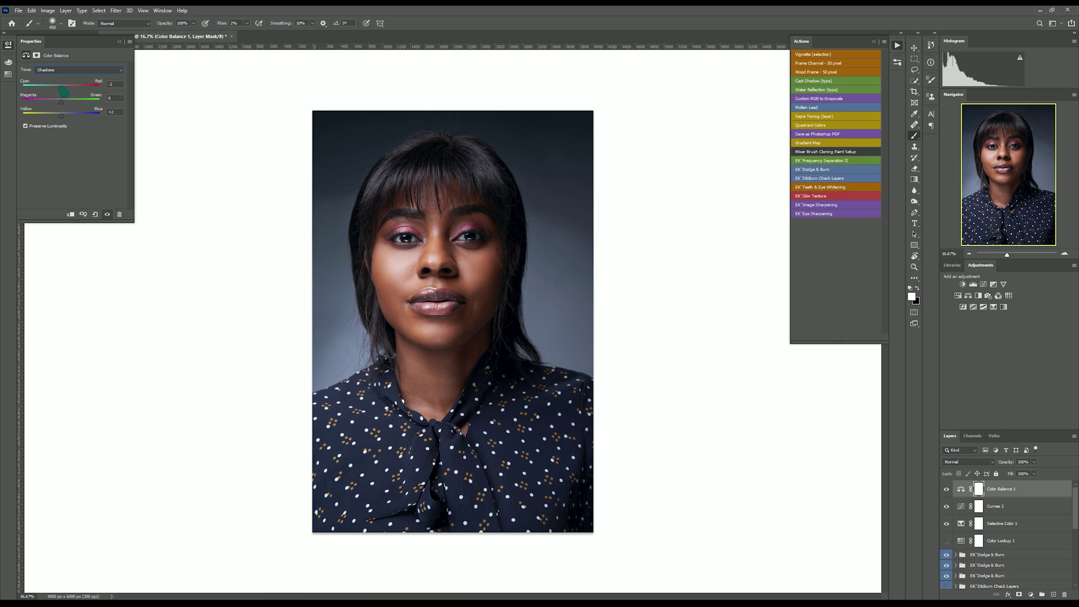
Adjust the Color Balance Midtones slightly on the Cyan-Red balance and set Yellow-Blue to -2
{"action": "left_click", "coordinate": [64, 71]}
{"action": "left_click", "coordinate": [59, 85]}
{"action": "left_click_drag", "start_coordinate": [61, 88], "coordinate": [63, 93]}
{"action": "left_click_drag", "start_coordinate": [65, 122], "coordinate": [59, 119]}
Set the Color Balance Highlights to -2 Cyan-Red and +4 Yellow-Blue, and lower the adjustment layer's opacity to 50%
{"action": "left_click", "coordinate": [62, 70]}
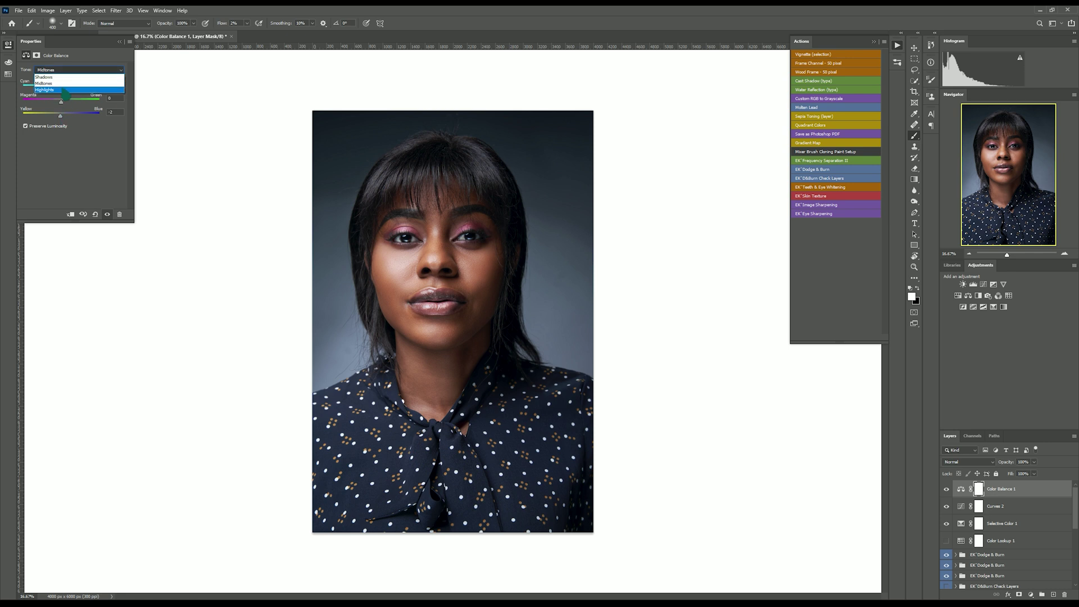
{"action": "left_click", "coordinate": [65, 91]}
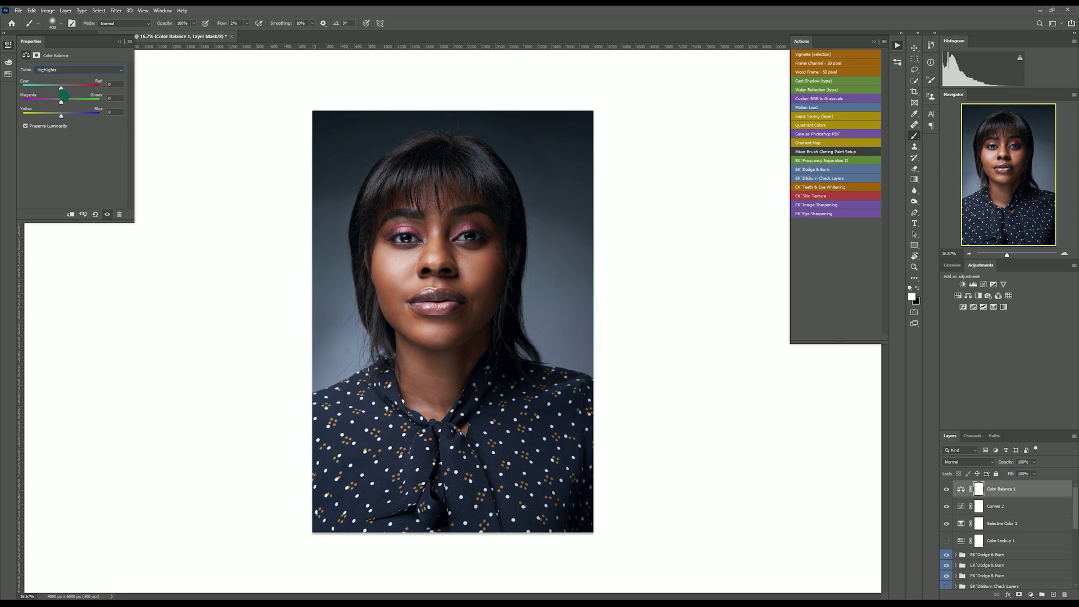
{"action": "mouse_move", "coordinate": [59, 89]}
{"action": "left_mouse_down"}
{"action": "mouse_move", "coordinate": [68, 88]}
{"action": "mouse_move", "coordinate": [60, 88]}
{"action": "left_mouse_up"}
{"action": "left_click_drag", "start_coordinate": [67, 122], "coordinate": [68, 123]}
{"action": "left_click_drag", "start_coordinate": [61, 103], "coordinate": [62, 103]}
{"action": "left_click", "coordinate": [1032, 463]}
{"action": "left_click_drag", "start_coordinate": [1037, 476], "coordinate": [1014, 476]}
Compare the graded portrait with Layer 8 shown alone and save the document
{"action": "key", "text": "ctrl+minus"}
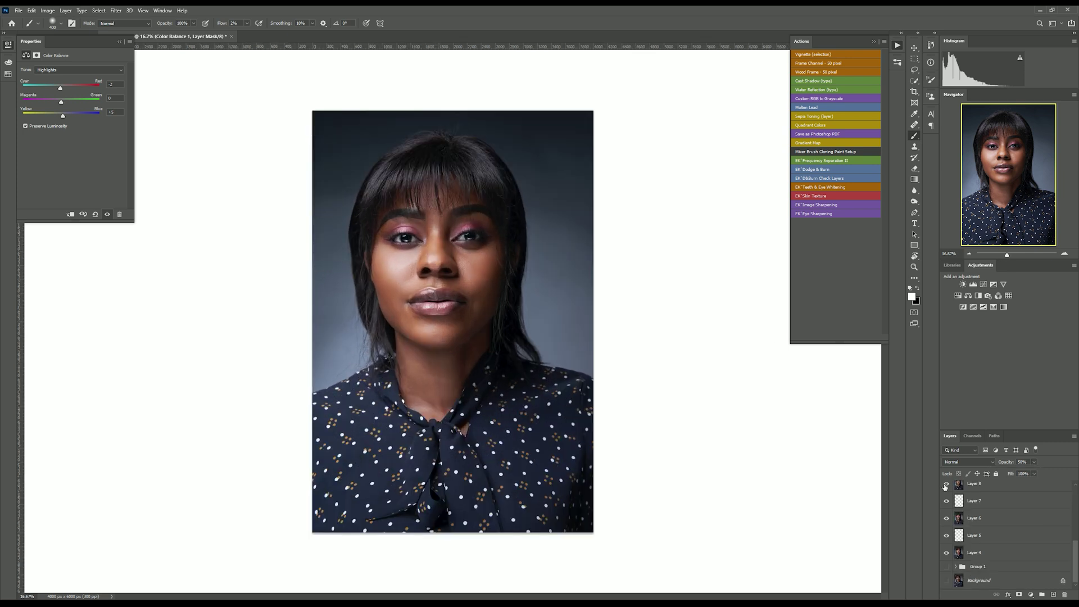
{"action": "left_click", "coordinate": [946, 485], "text": "alt"}
{"action": "left_click", "coordinate": [945, 485], "text": "alt"}
{"action": "key", "text": "ctrl+s"}
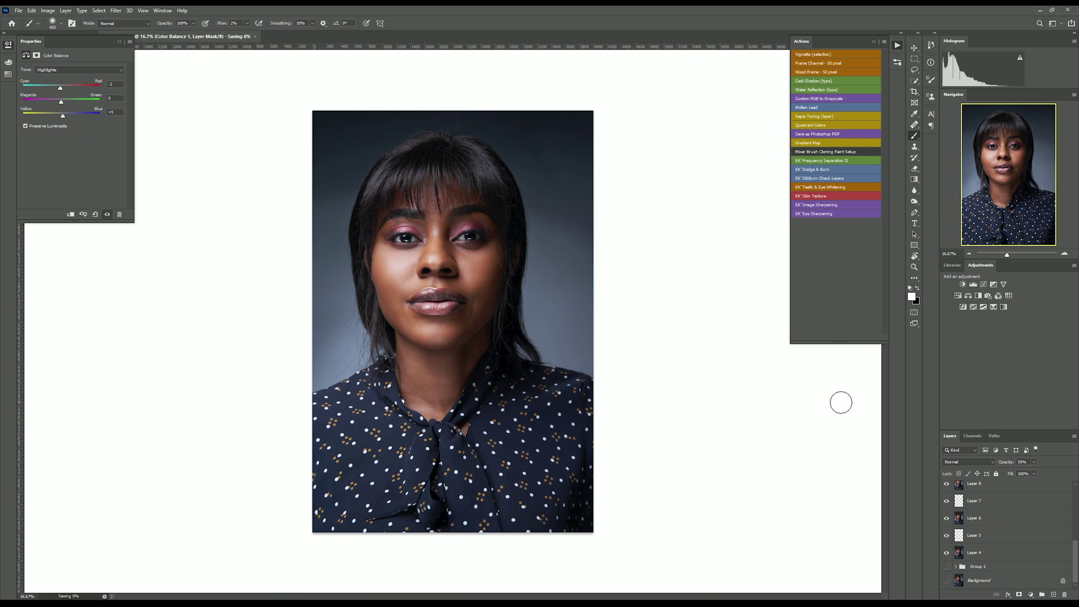
Check the lowest Dodge & Burn group by hiding and showing it, and select the Dodge layer inside it
{"action": "scroll", "coordinate": [1042, 501], "scroll_direction": "up", "scroll_amount": 5}
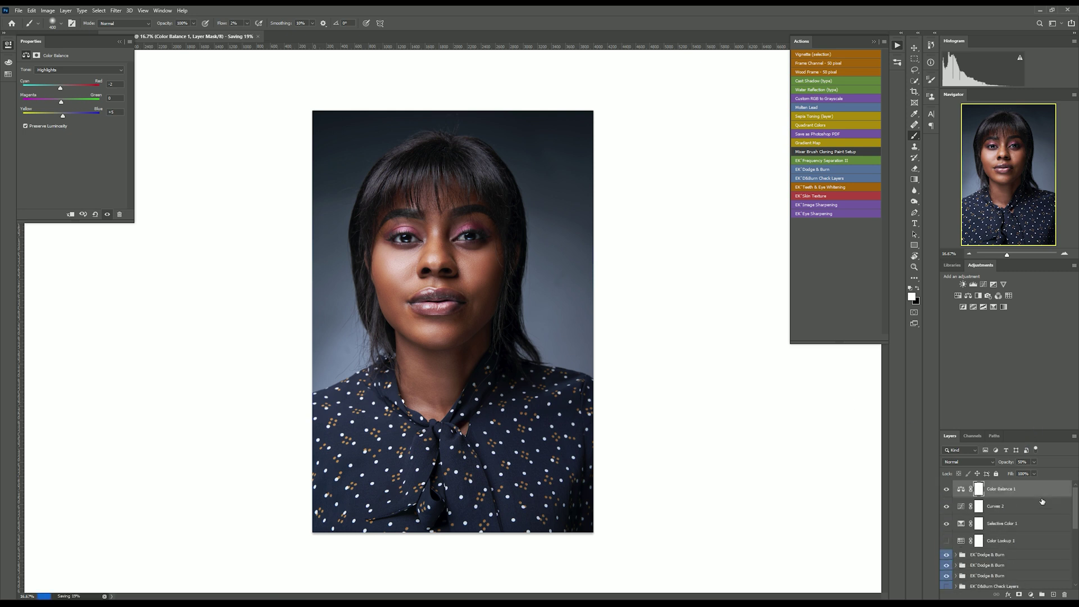
{"action": "left_click", "coordinate": [947, 524]}
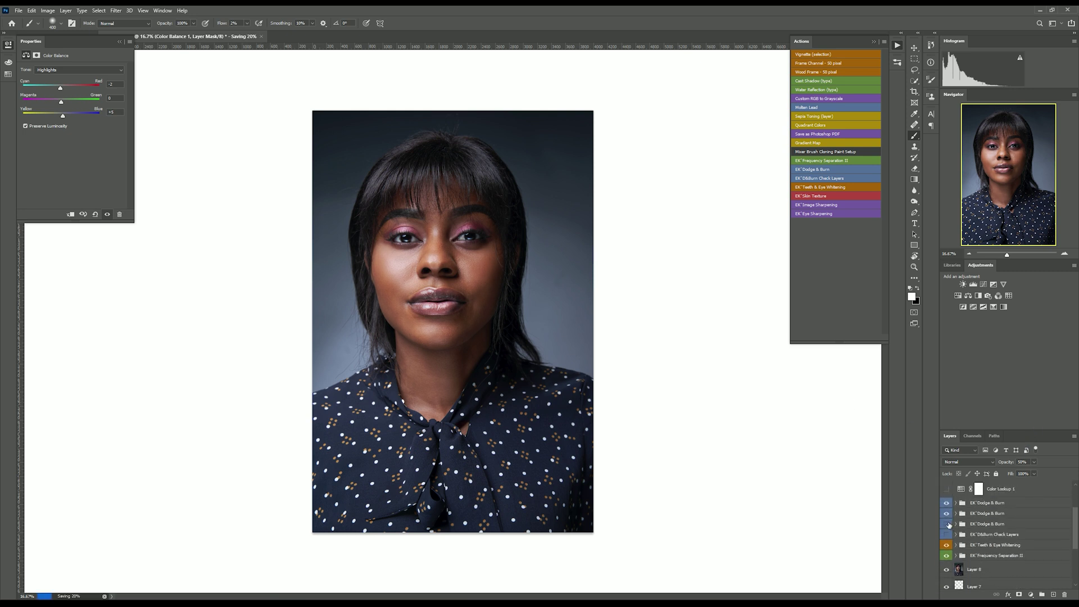
{"action": "left_click", "coordinate": [946, 524]}
{"action": "left_click", "coordinate": [955, 524]}
{"action": "left_click", "coordinate": [974, 537]}
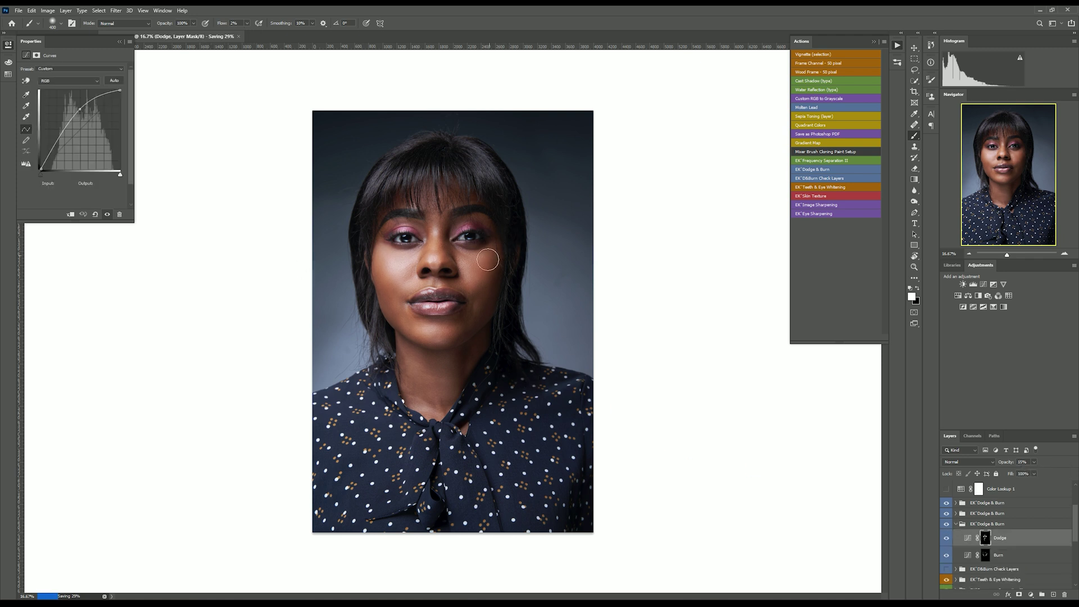
Examine the dodging and overall contrast of the portrait at several zoom levels
{"action": "key", "text": "ctrl+minus"}
{"action": "key", "text": "ctrl+minus"}
{"action": "key", "text": "ctrl+minus"}
{"action": "key", "text": "ctrl+plus"}
{"action": "key", "text": "ctrl+plus"}
{"action": "key", "text": "ctrl+plus"}
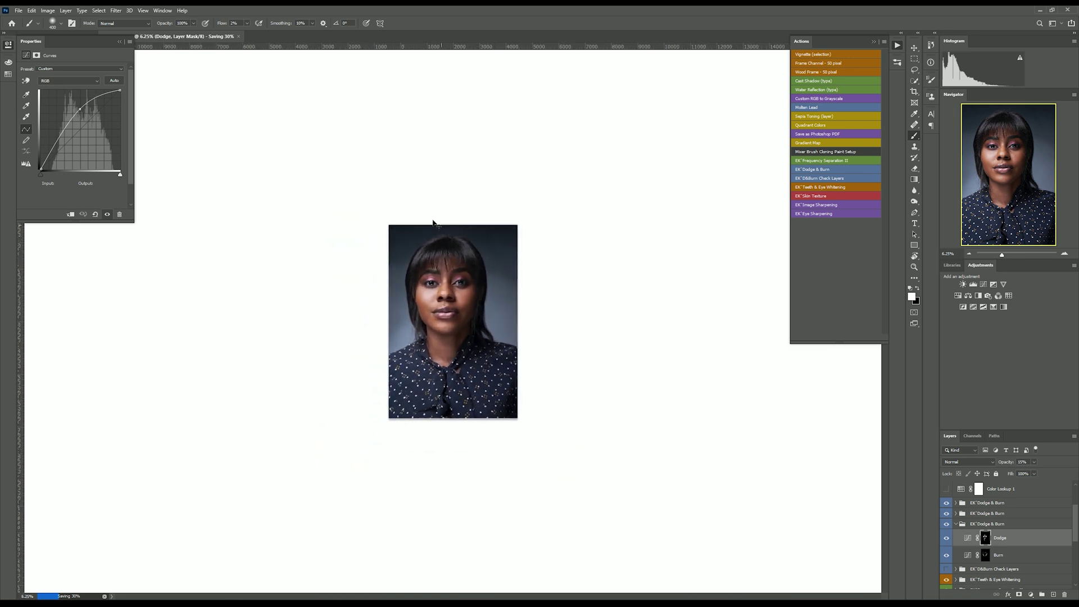
{"action": "key", "text": "ctrl+plus"}
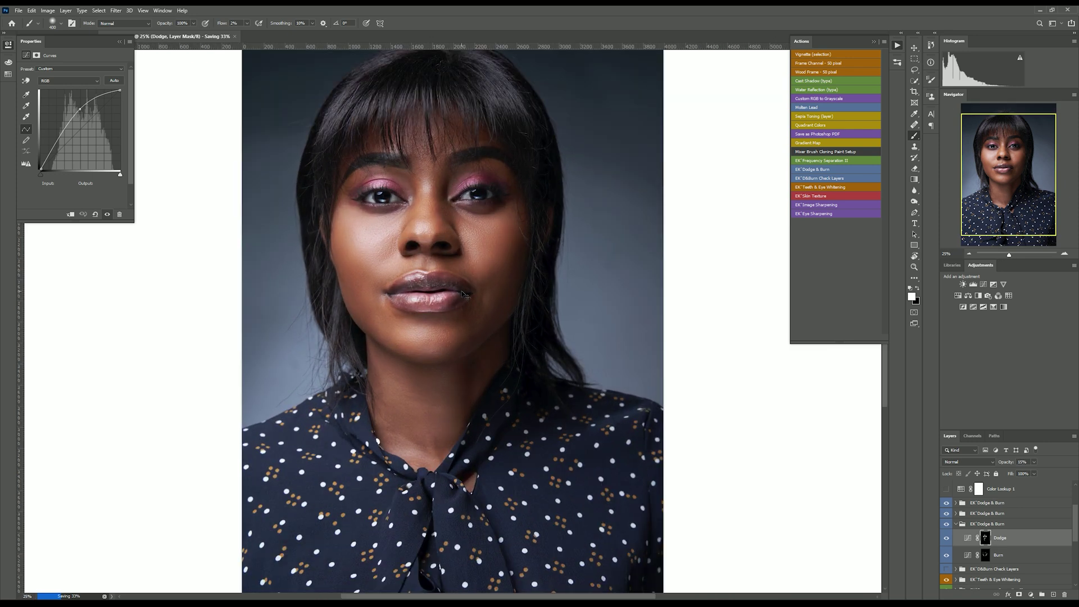
{"action": "key", "text": "ctrl+minus"}
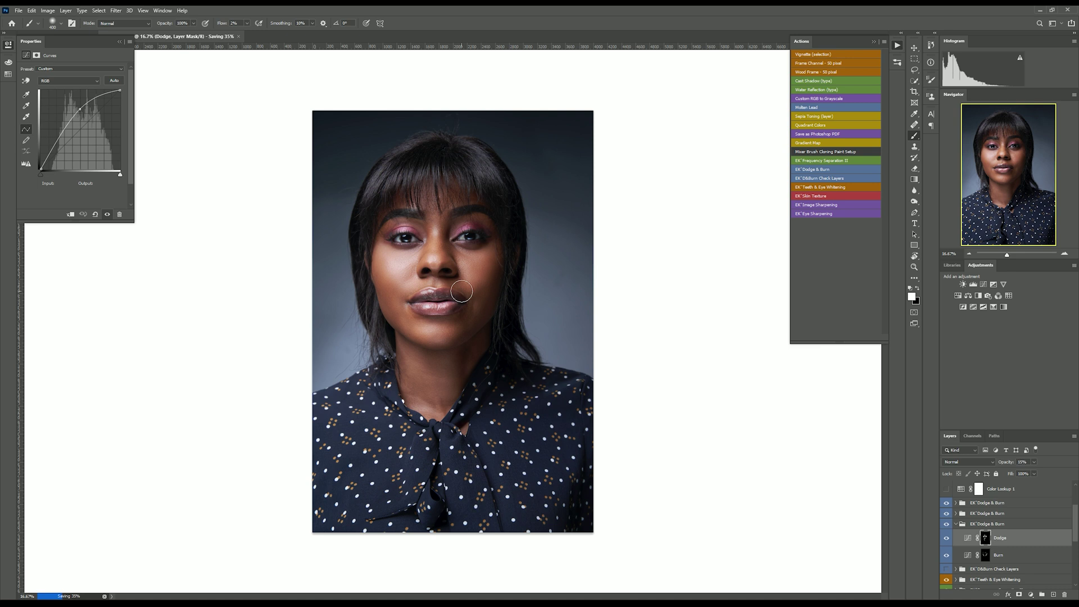
Add a new empty layer directly above the topmost Dodge & Burn group for work on the eyelids
{"action": "left_click", "coordinate": [965, 504]}
{"action": "key", "text": "ctrl+plus"}
{"action": "key", "text": "ctrl+plus"}
{"action": "key", "text": "ctrl+plus"}
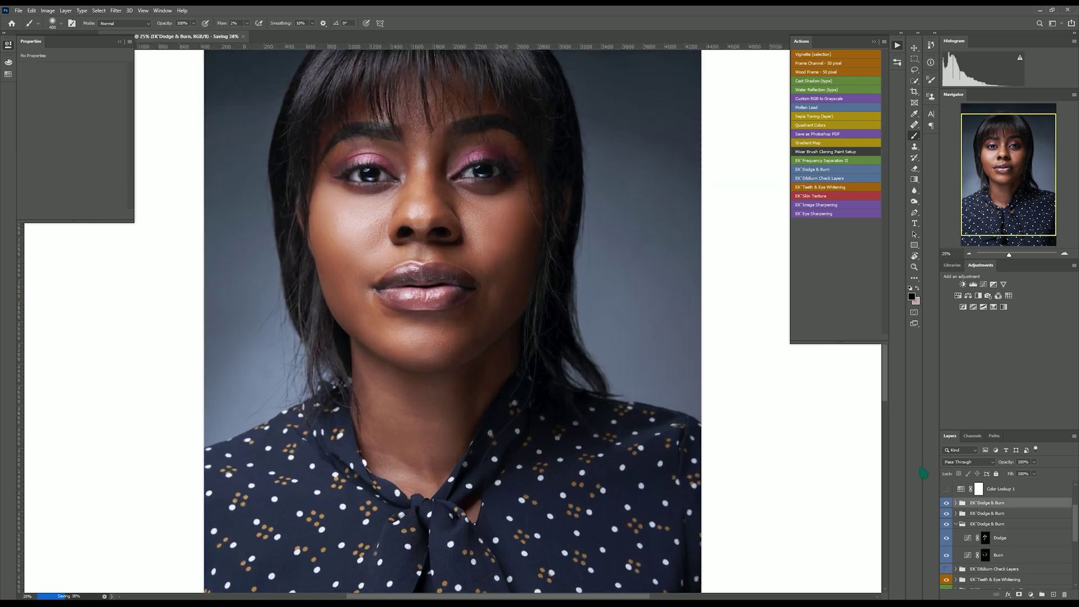
{"action": "scroll", "coordinate": [683, 350], "scroll_direction": "up", "scroll_amount": 4}
{"action": "scroll", "coordinate": [568, 299], "scroll_direction": "up", "scroll_amount": 3}
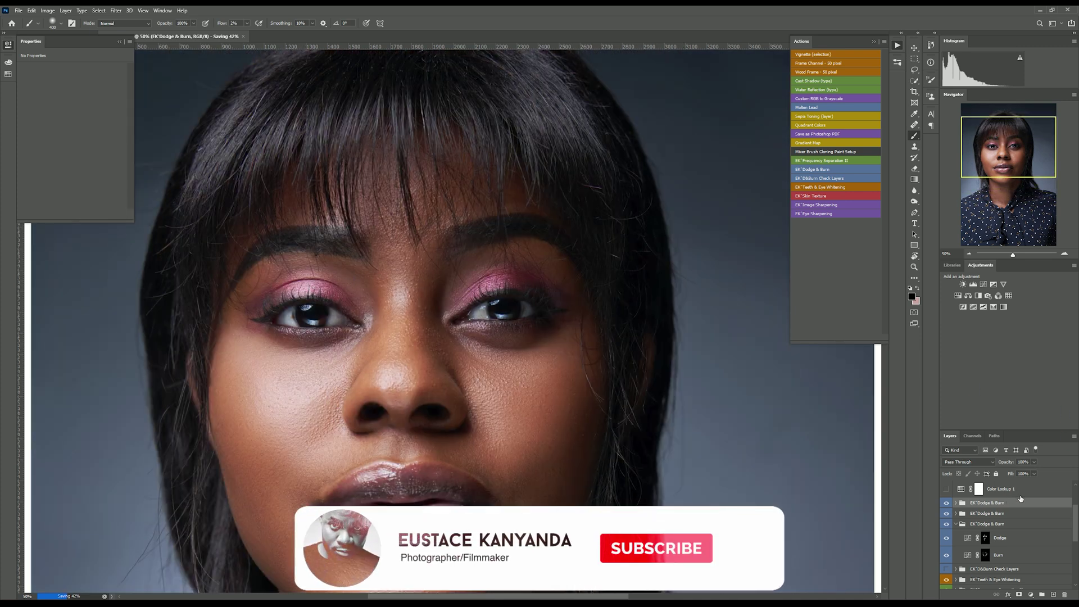
{"action": "scroll", "coordinate": [498, 472], "scroll_direction": "down", "scroll_amount": 3}
{"action": "scroll", "coordinate": [497, 472], "scroll_direction": "up", "scroll_amount": 1}
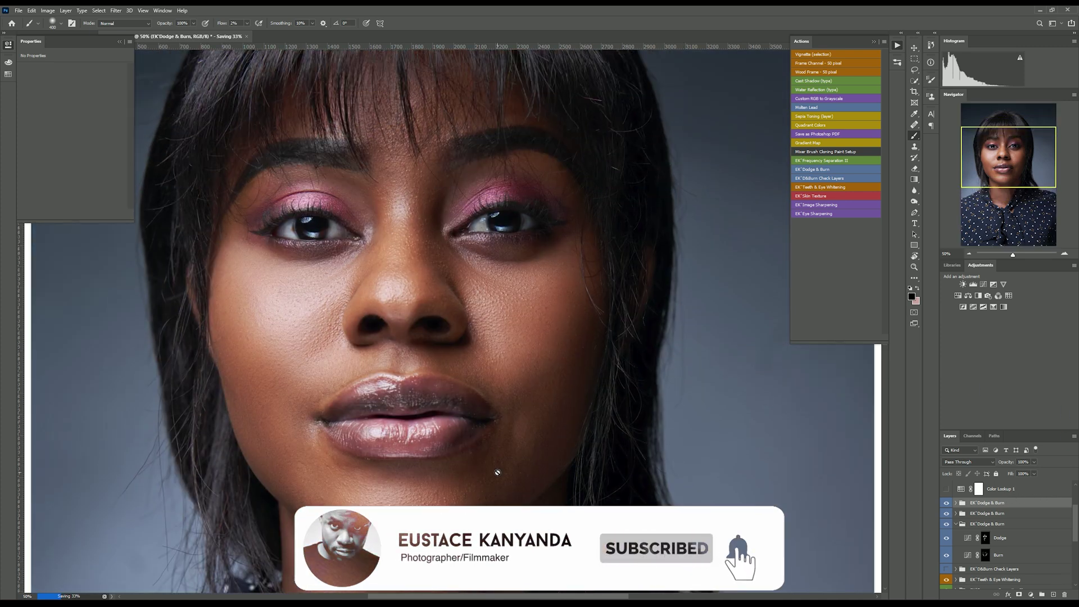
{"action": "left_click", "coordinate": [1054, 595]}
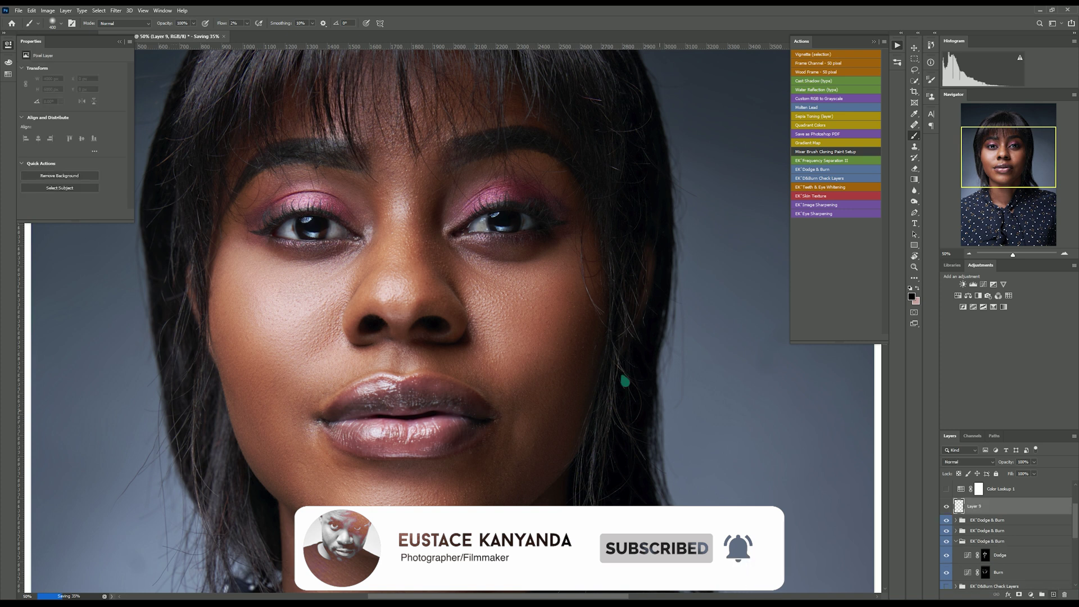
{"action": "key", "text": "ctrl+plus"}
{"action": "key", "text": "ctrl+minus"}
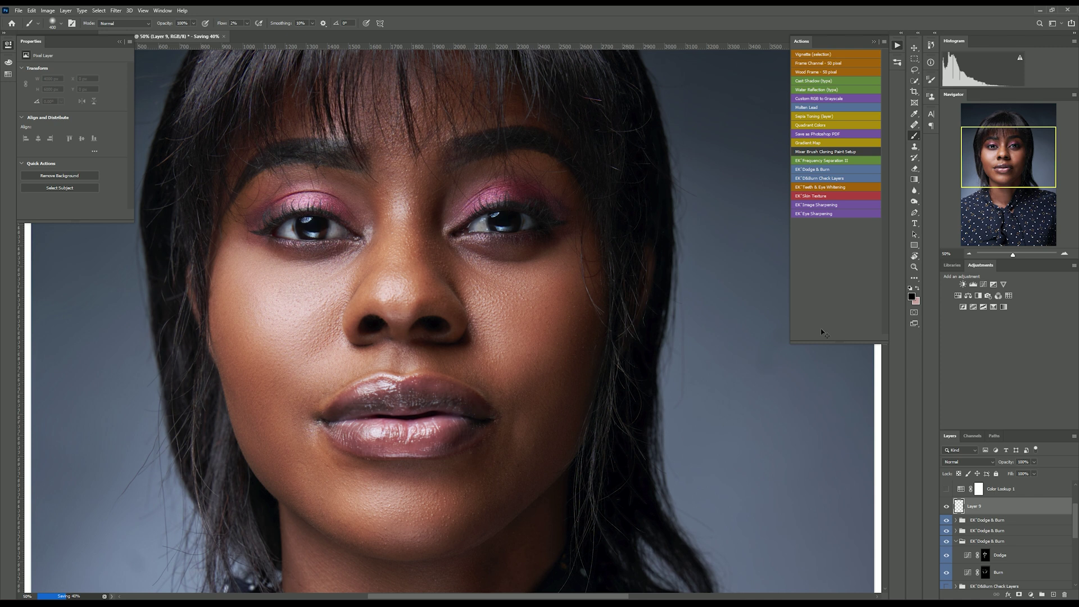
Sample the pink eyeshadow colour #9a535d from the eyelid as the foreground colour and set the brush flow to 100%
{"action": "left_click", "coordinate": [911, 296]}
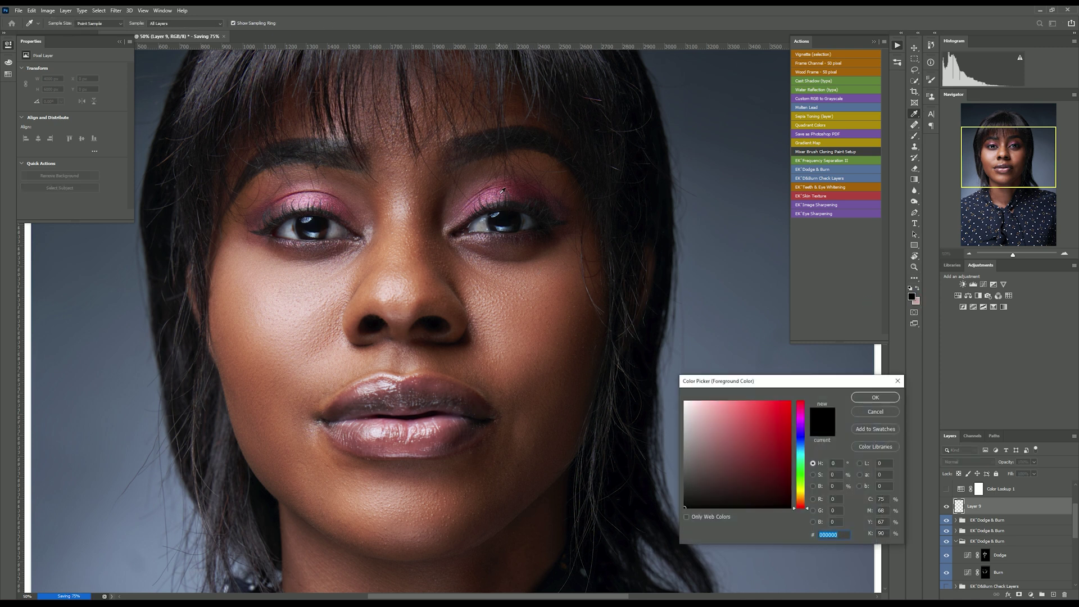
{"action": "left_click", "coordinate": [504, 189]}
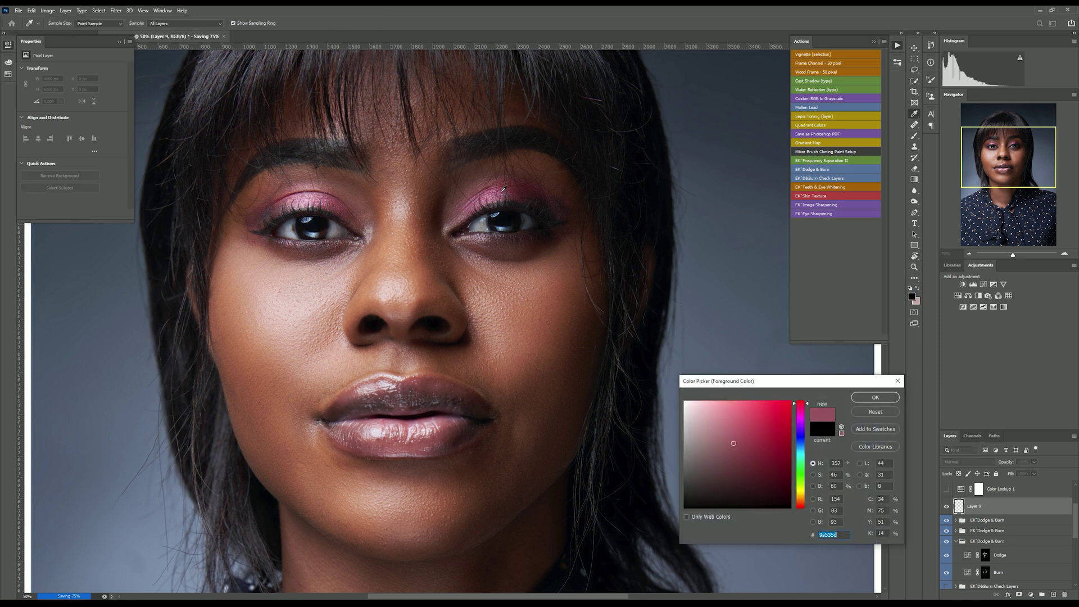
{"action": "key", "text": "Return"}
{"action": "left_click", "coordinate": [246, 24]}
{"action": "left_click_drag", "start_coordinate": [257, 34], "coordinate": [288, 35]}
Paint the sampled pink over the eyeshadow areas of both upper eyelids on Layer 9
{"action": "left_click", "coordinate": [458, 217]}
{"action": "mouse_move", "coordinate": [458, 216]}
{"action": "left_mouse_down"}
{"action": "mouse_move", "coordinate": [487, 195]}
{"action": "mouse_move", "coordinate": [521, 189]}
{"action": "mouse_move", "coordinate": [543, 203]}
{"action": "mouse_move", "coordinate": [497, 191]}
{"action": "mouse_move", "coordinate": [456, 222]}
{"action": "left_mouse_up"}
{"action": "mouse_move", "coordinate": [332, 203]}
{"action": "left_mouse_down"}
{"action": "mouse_move", "coordinate": [285, 200]}
{"action": "mouse_move", "coordinate": [256, 227]}
{"action": "left_mouse_up"}
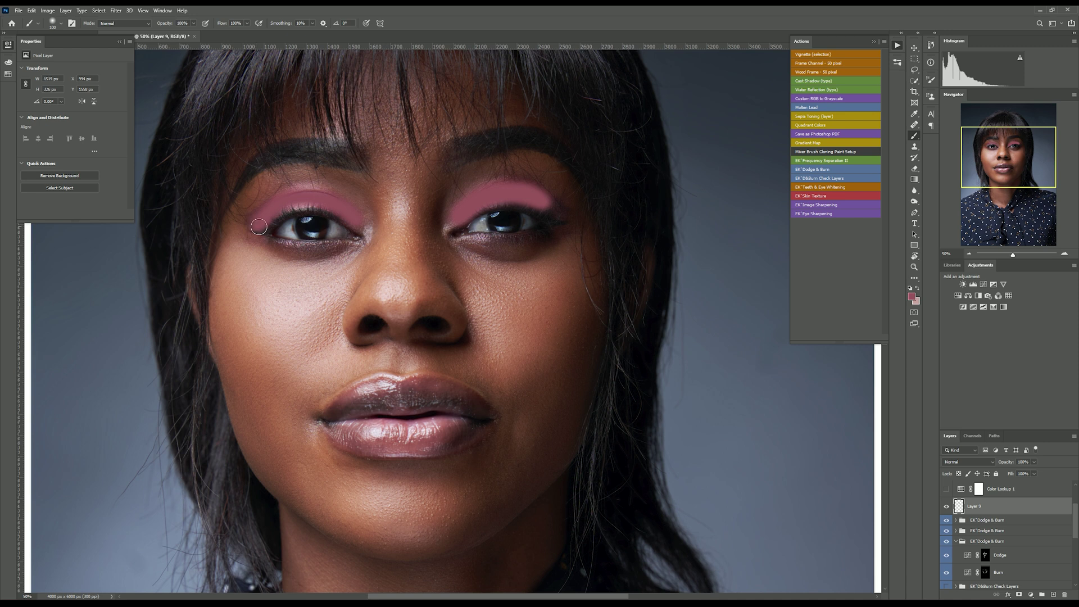
Set Layer 9's blend mode to Soft Light and compare the eyes with and without the painted eyeshadow
{"action": "left_click", "coordinate": [965, 463]}
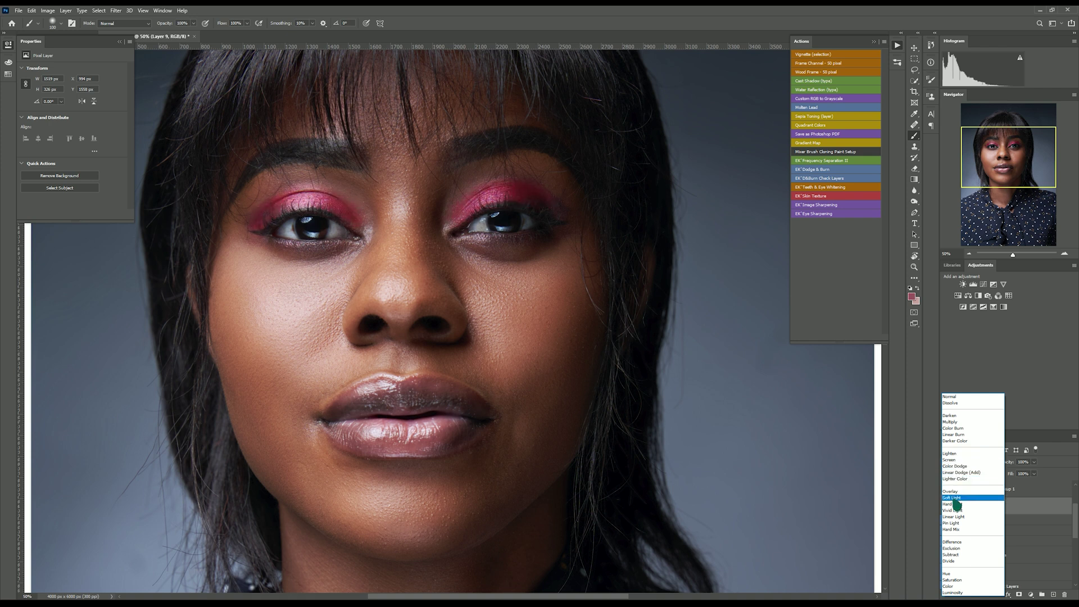
{"action": "left_click", "coordinate": [954, 498]}
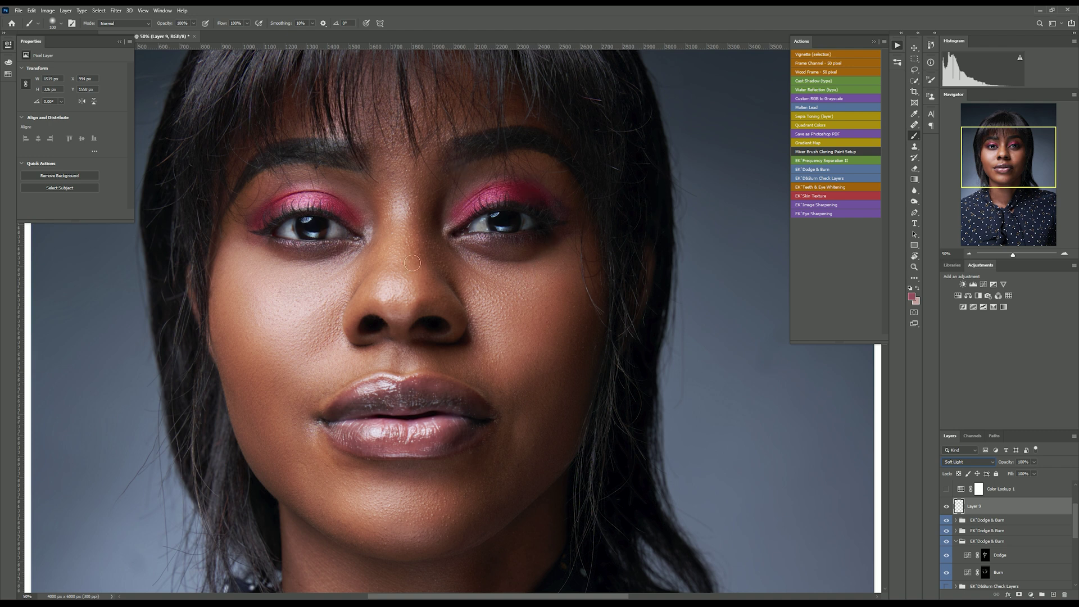
{"action": "left_click", "coordinate": [120, 42]}
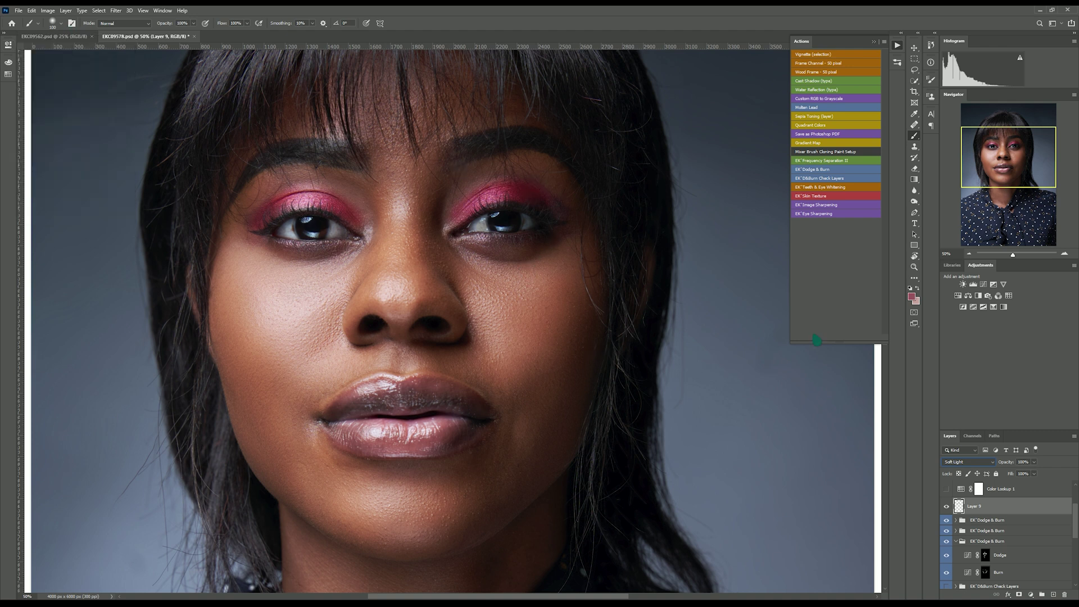
{"action": "left_click", "coordinate": [946, 506]}
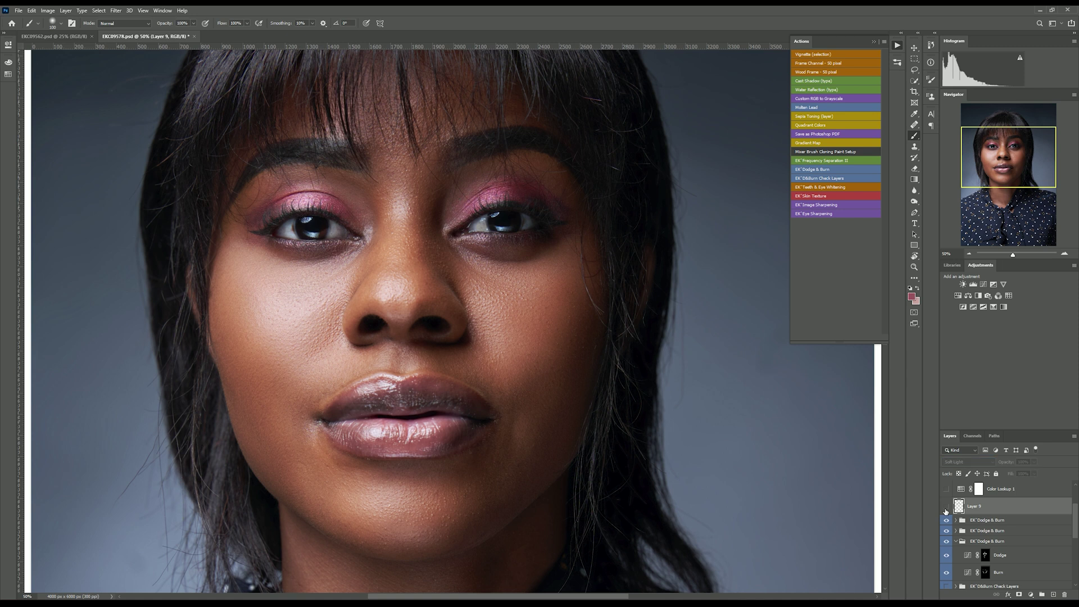
{"action": "left_click", "coordinate": [946, 507]}
{"action": "left_click", "coordinate": [946, 507]}
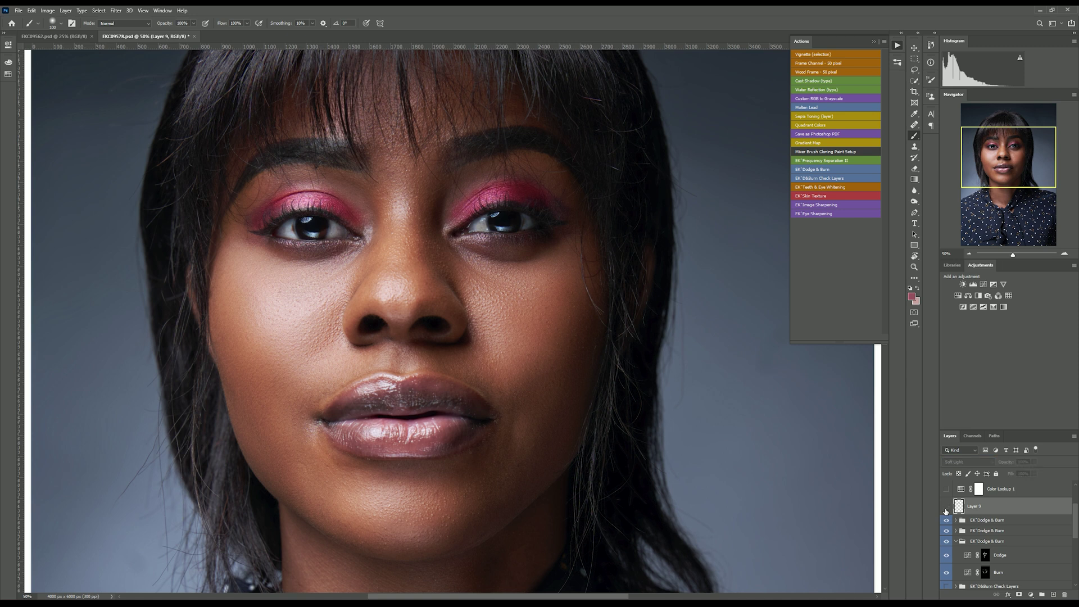
{"action": "left_click", "coordinate": [946, 507]}
Add a Levels adjustment above Layer 9, clip it to that layer and raise its black input point
{"action": "left_click", "coordinate": [1031, 594]}
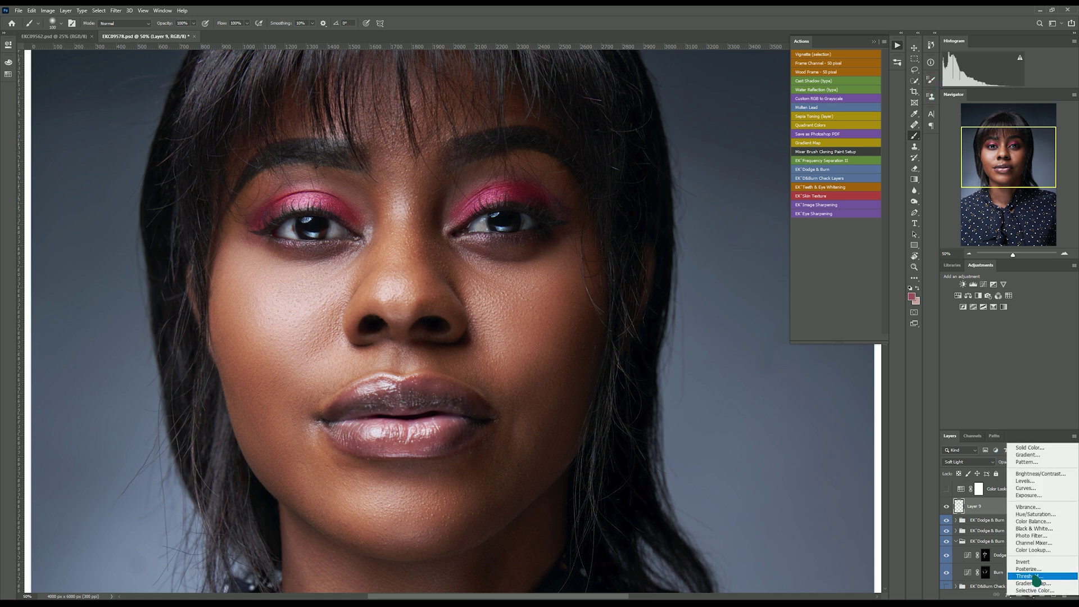
{"action": "left_click", "coordinate": [1034, 481]}
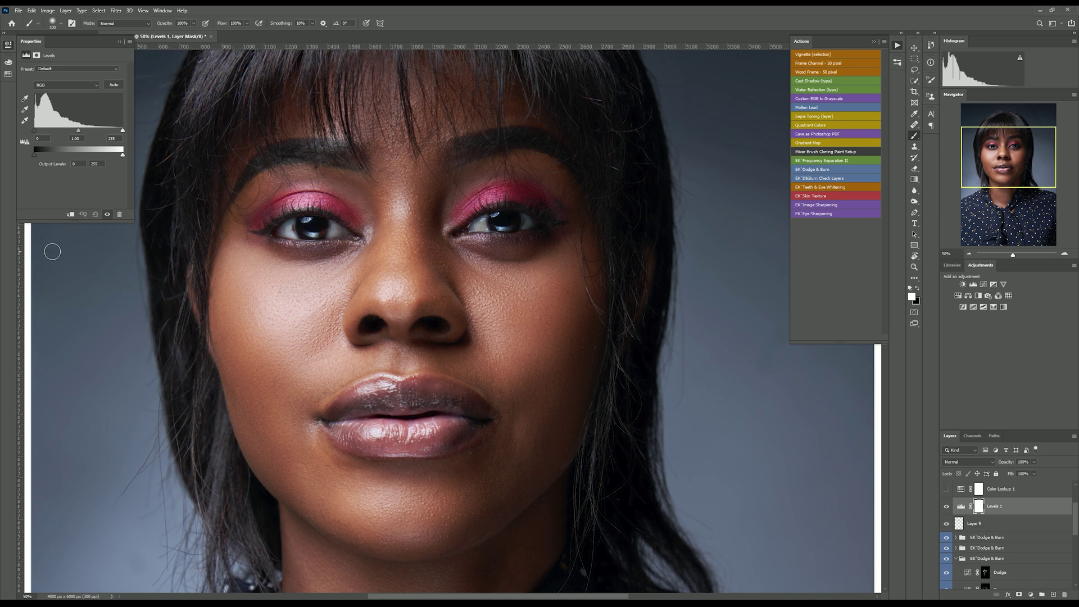
{"action": "left_click", "coordinate": [71, 214]}
{"action": "left_click_drag", "start_coordinate": [34, 131], "coordinate": [51, 135]}
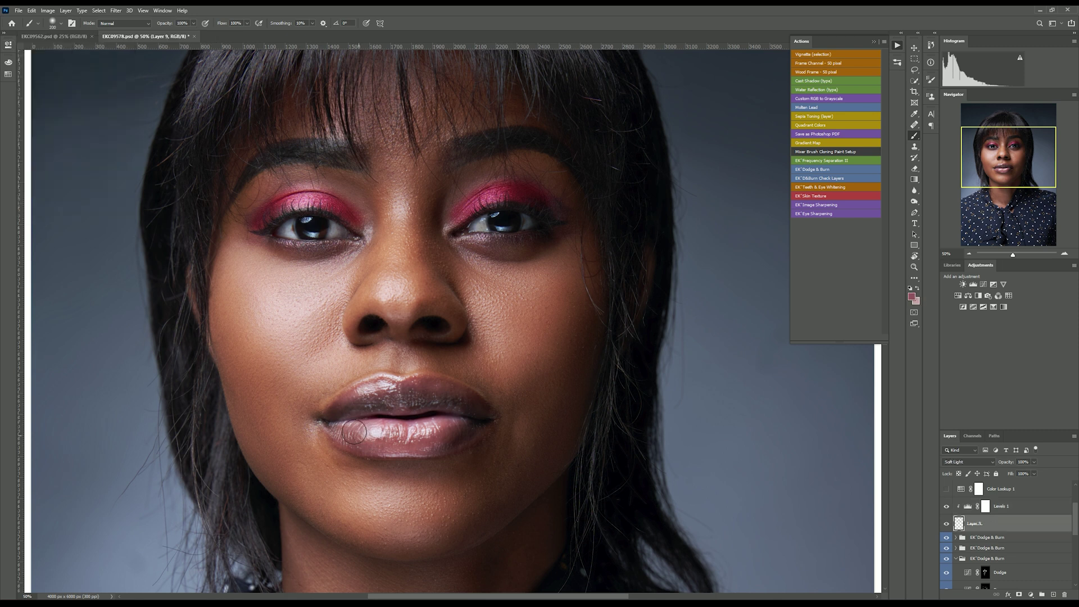
Paint the sampled pink over both lips on Layer 9 and give that layer a white layer mask
{"action": "mouse_move", "coordinate": [354, 432]}
{"action": "left_mouse_down"}
{"action": "mouse_move", "coordinate": [421, 442]}
{"action": "mouse_move", "coordinate": [461, 429]}
{"action": "mouse_move", "coordinate": [439, 388]}
{"action": "mouse_move", "coordinate": [341, 402]}
{"action": "mouse_move", "coordinate": [389, 387]}
{"action": "mouse_move", "coordinate": [445, 394]}
{"action": "mouse_move", "coordinate": [355, 394]}
{"action": "mouse_move", "coordinate": [345, 405]}
{"action": "mouse_move", "coordinate": [360, 427]}
{"action": "mouse_move", "coordinate": [451, 428]}
{"action": "left_mouse_up"}
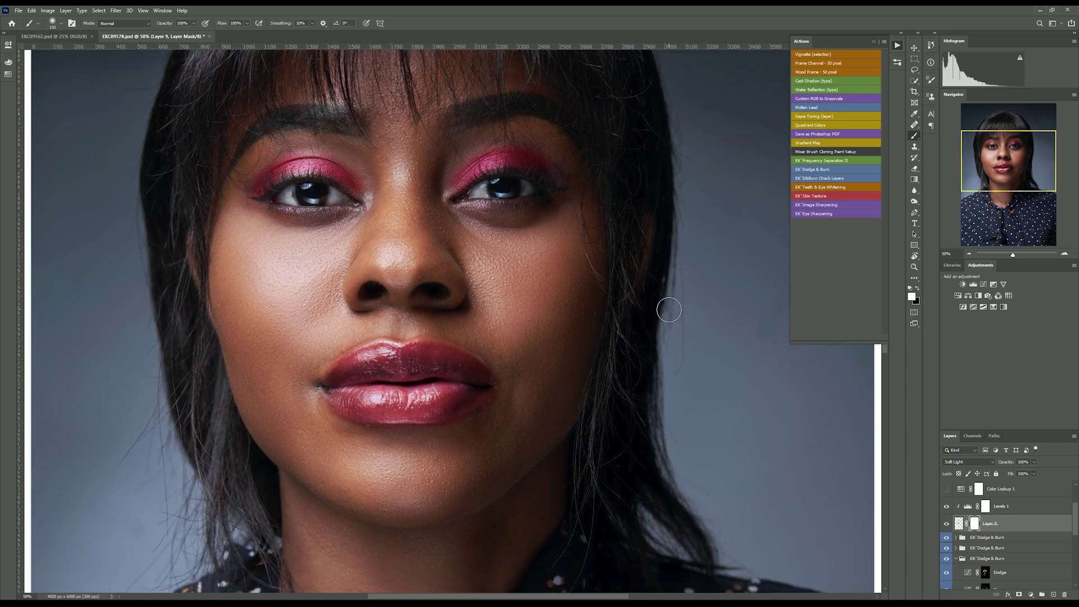
{"action": "key", "text": "ctrl+minus"}
{"action": "key", "text": "ctrl+minus"}
{"action": "key", "text": "ctrl+minus"}
{"action": "key", "text": "ctrl+minus"}
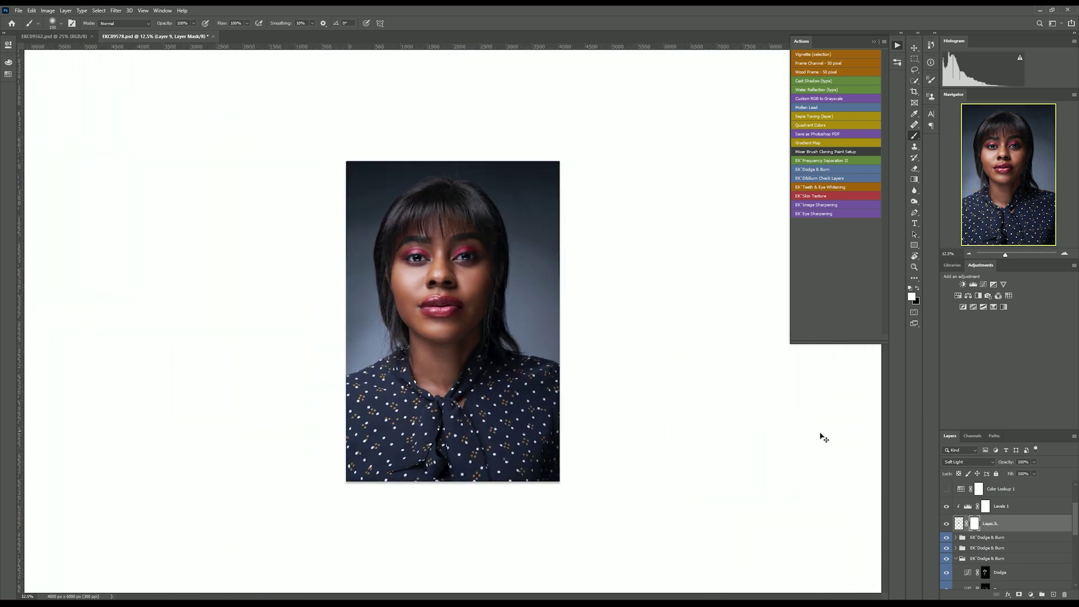
Reduce Layer 9's opacity to 35% and save the document
{"action": "key", "text": "ctrl+plus"}
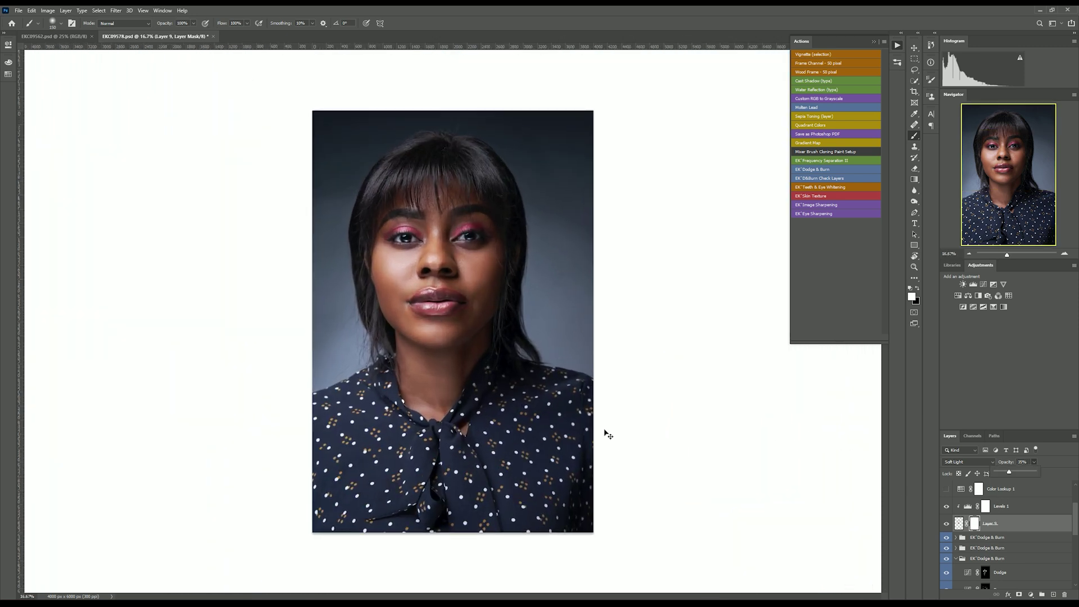
{"action": "key", "text": "ctrl+plus"}
{"action": "key", "text": "ctrl+minus"}
{"action": "key", "text": "ctrl+s"}
Compare the portrait before and after retouching by repeatedly showing Layer 8 alone and restoring all layers
{"action": "scroll", "coordinate": [1005, 556], "scroll_direction": "down", "scroll_amount": 10}
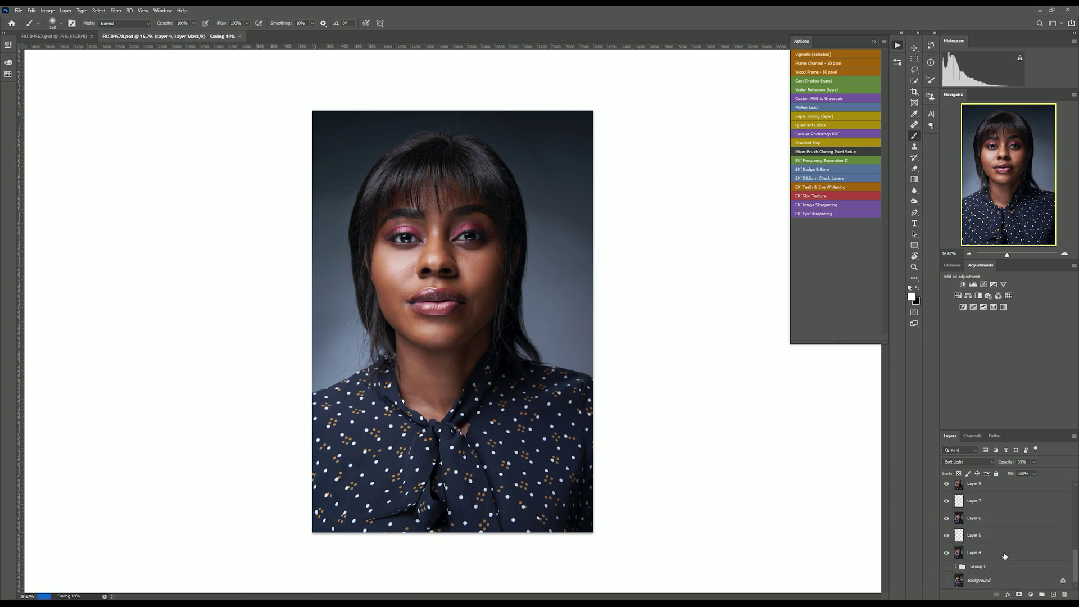
{"action": "scroll", "coordinate": [979, 534], "scroll_direction": "up", "scroll_amount": 1}
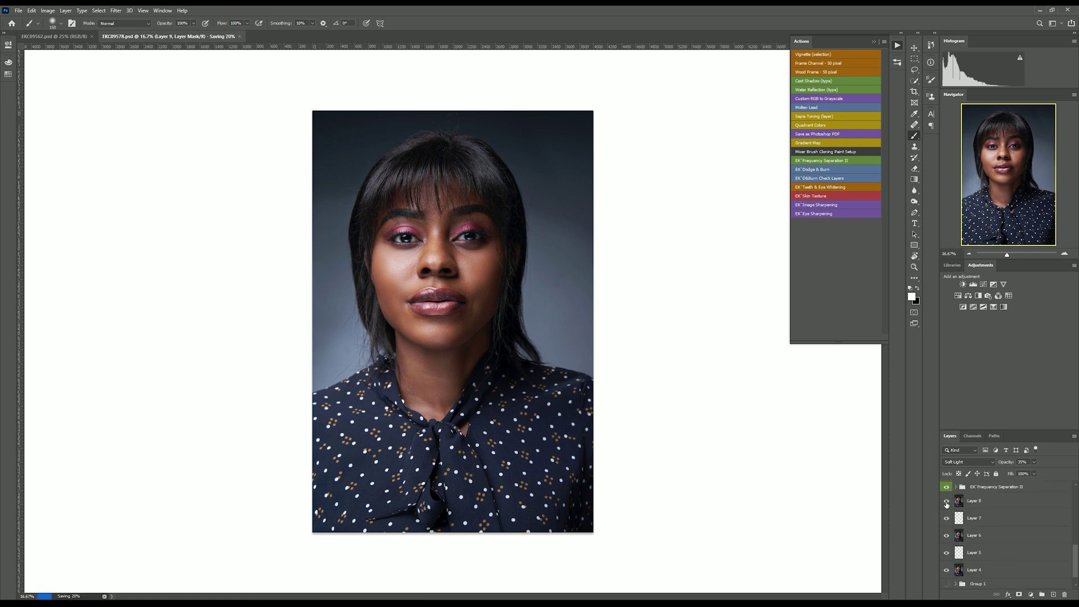
{"action": "left_click", "coordinate": [946, 502], "text": "alt"}
{"action": "left_click", "coordinate": [946, 502], "text": "alt"}
{"action": "left_click", "coordinate": [946, 502], "text": "alt"}
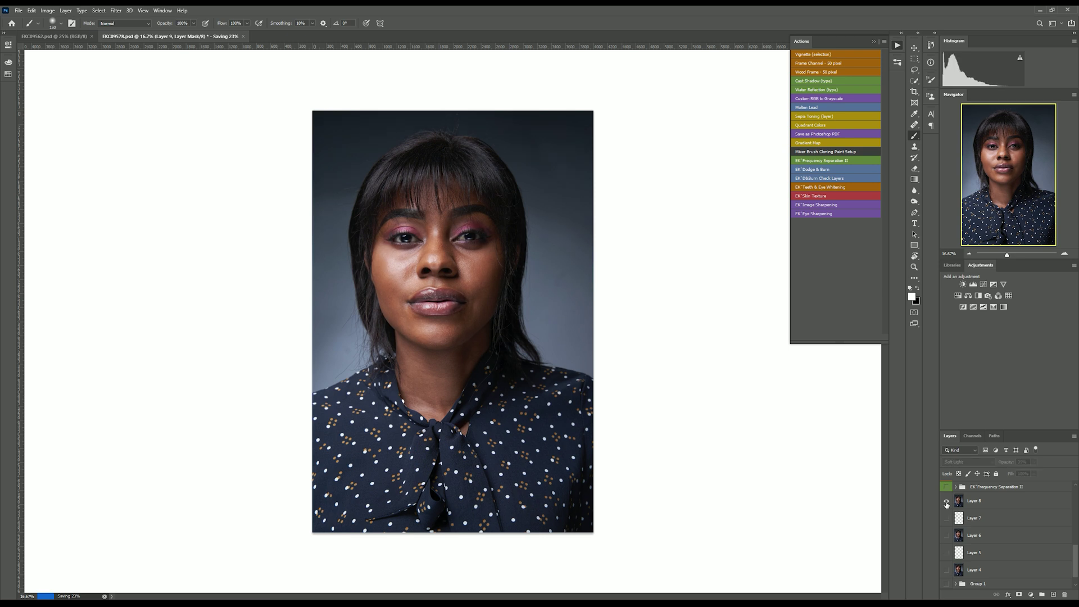
{"action": "left_click", "coordinate": [946, 503], "text": "alt"}
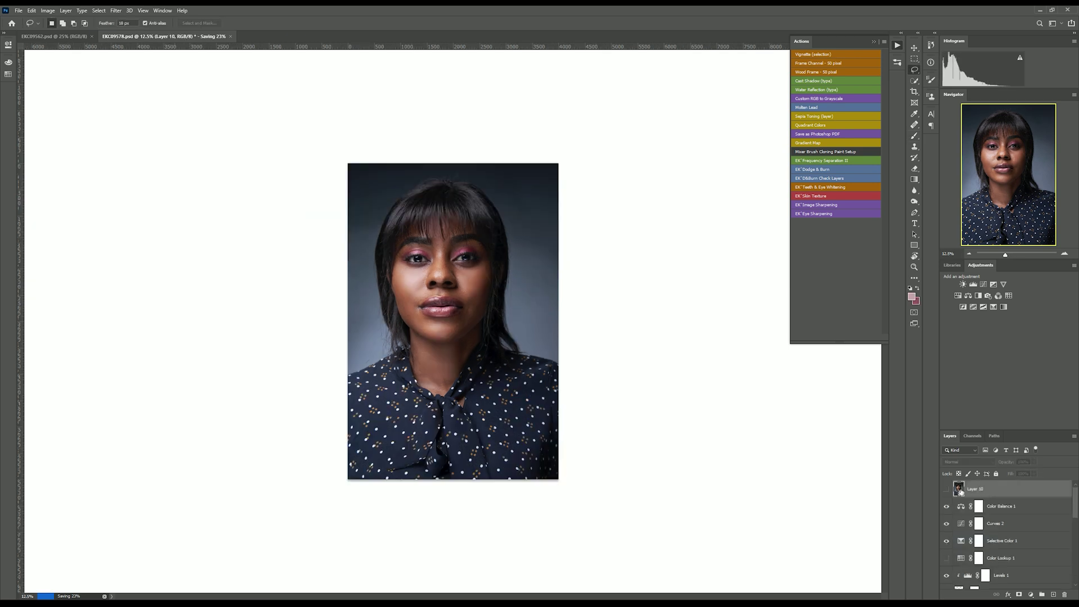
Delete the hidden Layer 10 at the top of the stack and stamp all visible layers into a new layer above Color Balance 1
{"action": "left_click", "coordinate": [981, 491]}
{"action": "key", "text": "Delete"}
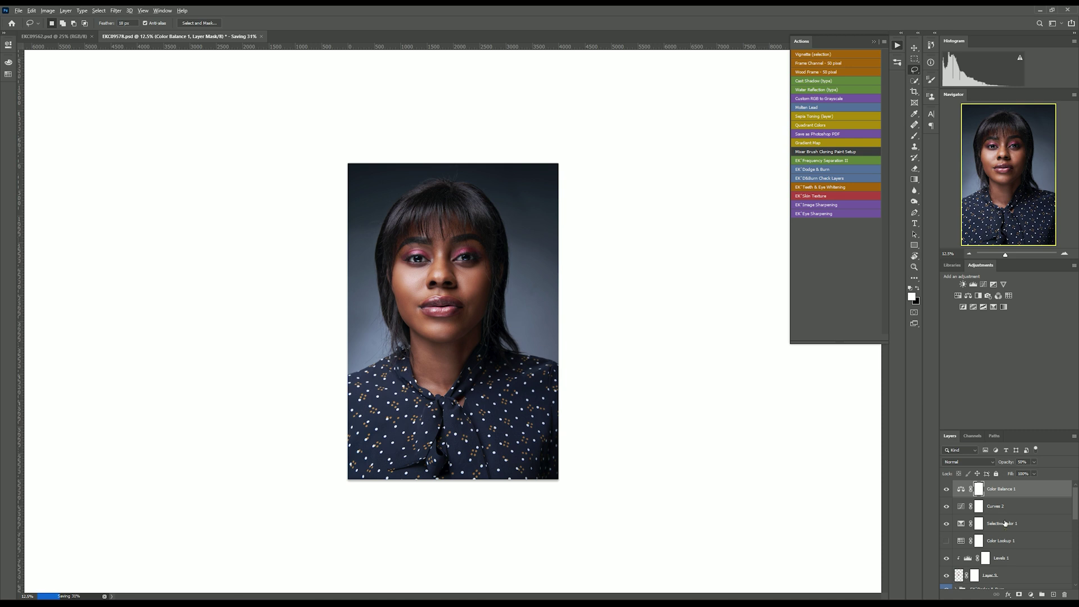
{"action": "key", "text": "ctrl+shift+alt+e"}
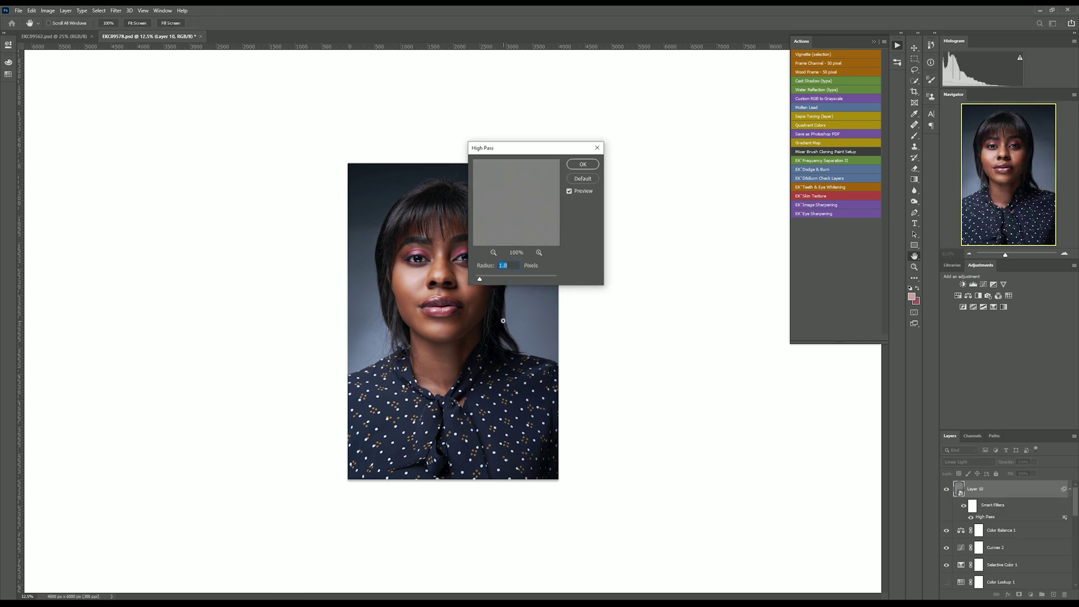
Apply the High Pass filter of the image sharpening action to the merged layer with a radius of 0.5 pixels
{"action": "key", "text": "ctrl+plus"}
{"action": "key", "text": "ctrl+plus"}
{"action": "key", "text": "ctrl+plus"}
{"action": "key", "text": "ctrl+plus"}
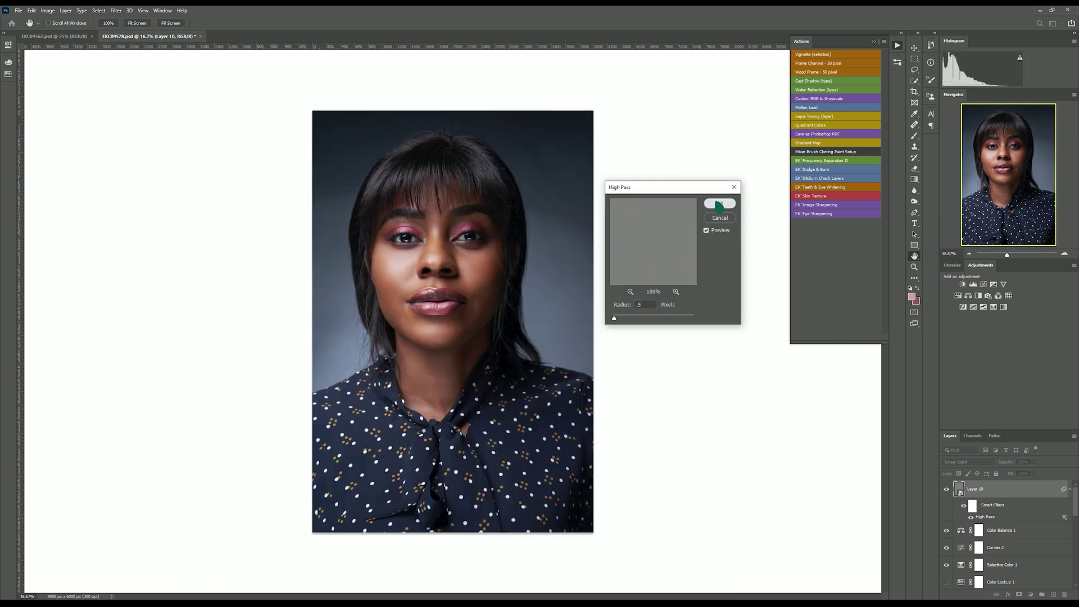
{"action": "left_click", "coordinate": [720, 204]}
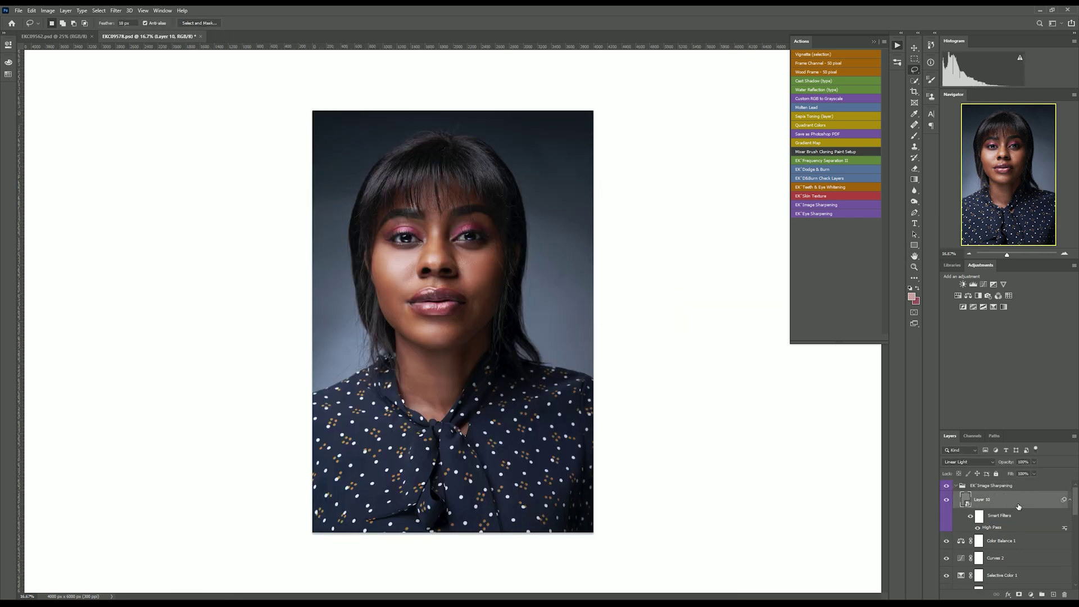
Lower the opacity of the High Pass layer in the EK' Image Sharpening group to 80%, judging the sharpening on the face
{"action": "left_click", "coordinate": [1033, 462]}
{"action": "key", "text": "ctrl+plus"}
{"action": "key", "text": "ctrl+plus"}
{"action": "key", "text": "ctrl+plus"}
{"action": "key", "text": "ctrl+plus"}
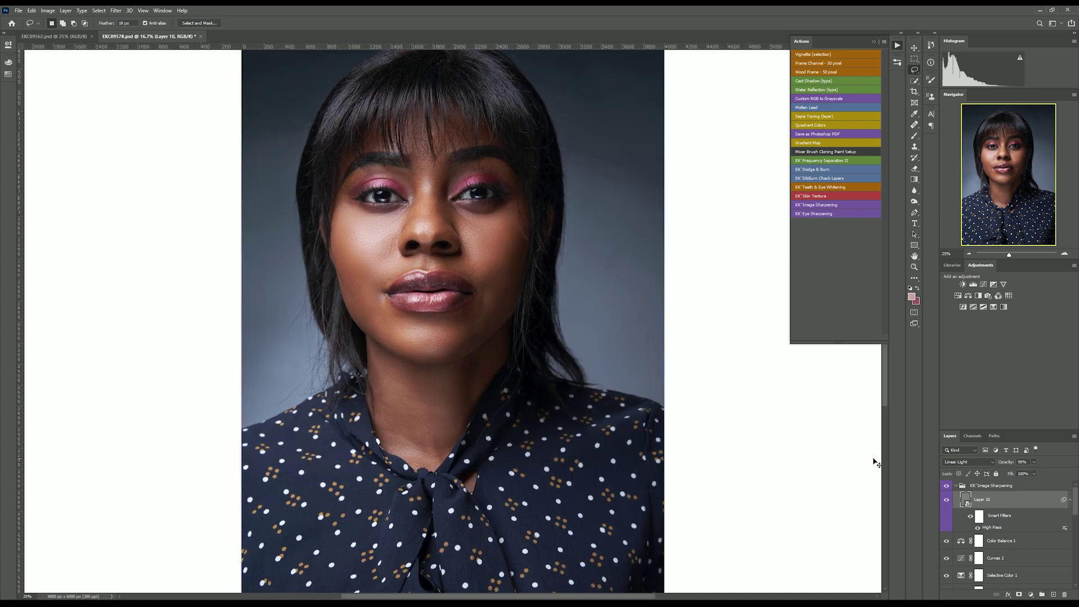
{"action": "key", "text": "ctrl+minus"}
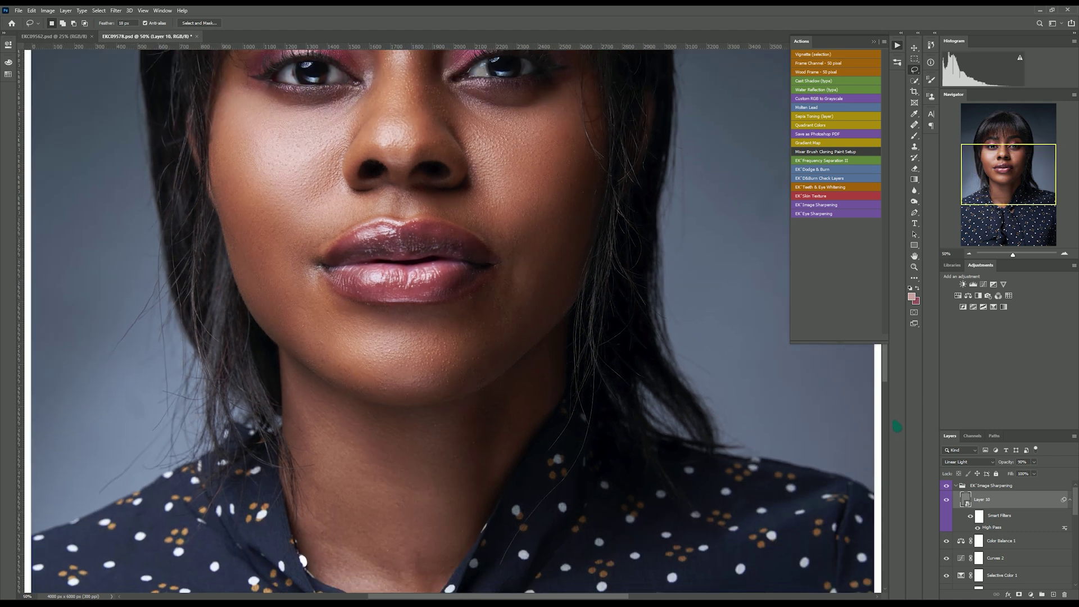
{"action": "left_click_drag", "start_coordinate": [887, 384], "coordinate": [888, 328]}
{"action": "key", "text": "ctrl+minus"}
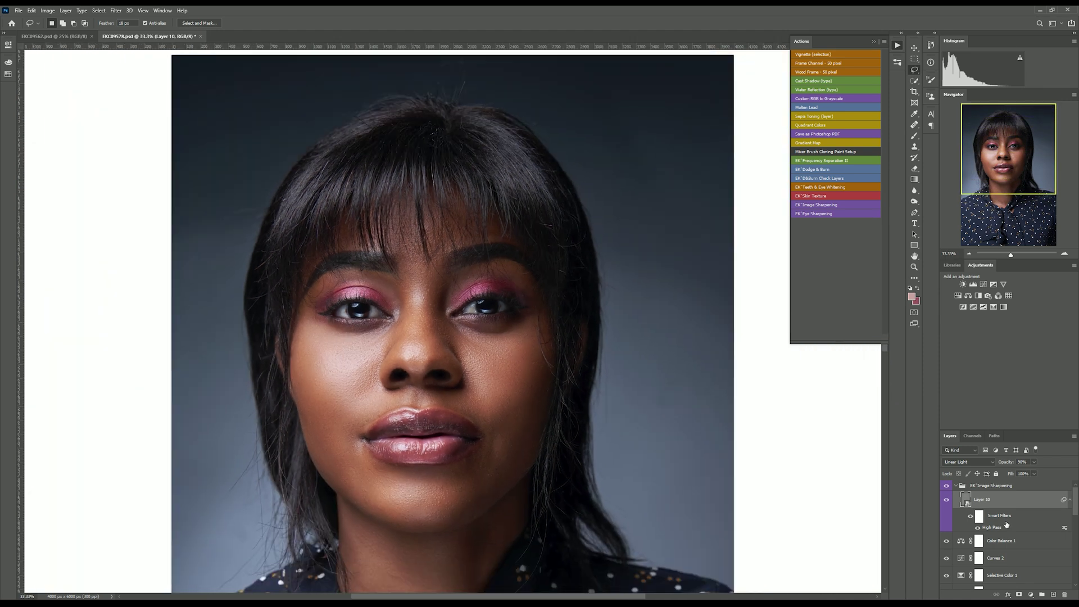
{"action": "left_click", "coordinate": [1034, 462]}
{"action": "left_click", "coordinate": [654, 450]}
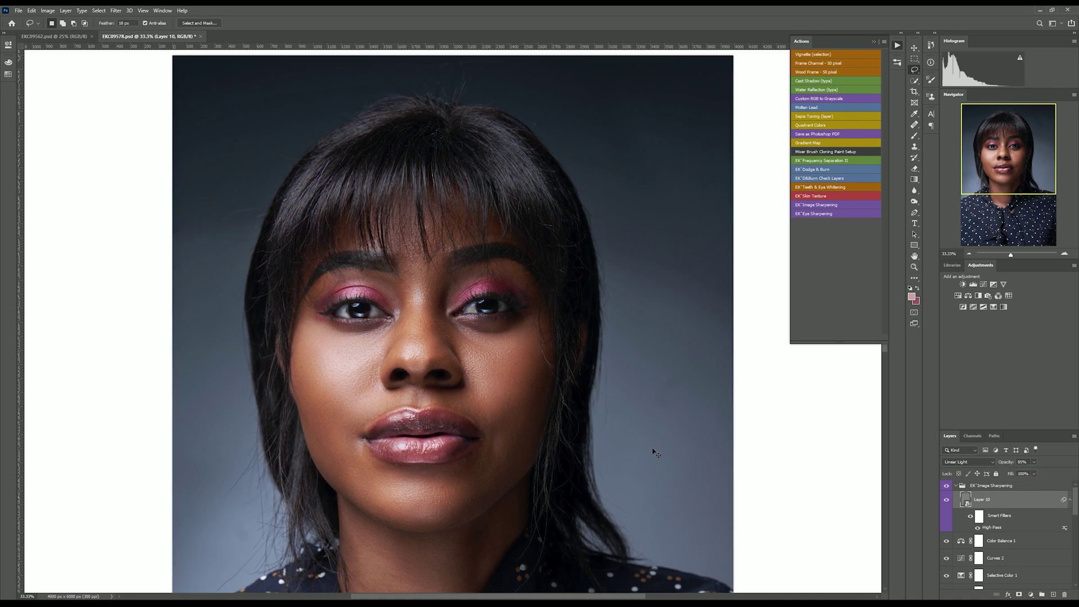
Select the EK' Image Sharpening group and stamp all visible layers into a new layer above it
{"action": "key", "text": "ctrl+minus"}
{"action": "key", "text": "ctrl+minus"}
{"action": "key", "text": "ctrl+minus"}
{"action": "key", "text": "ctrl+minus"}
{"action": "left_click", "coordinate": [969, 487]}
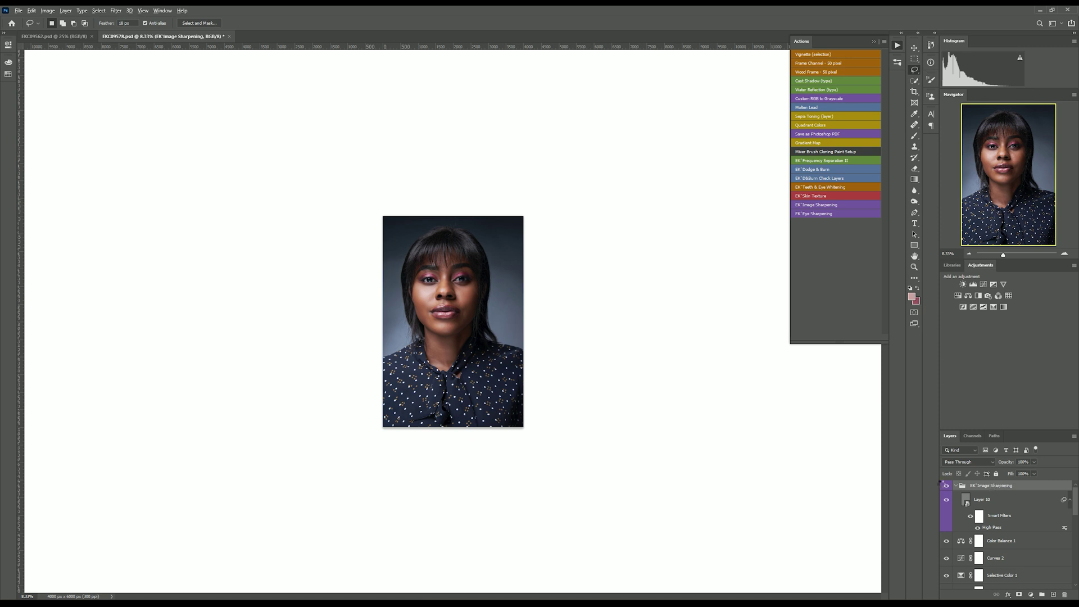
{"action": "key", "text": "ctrl+shift+alt+e"}
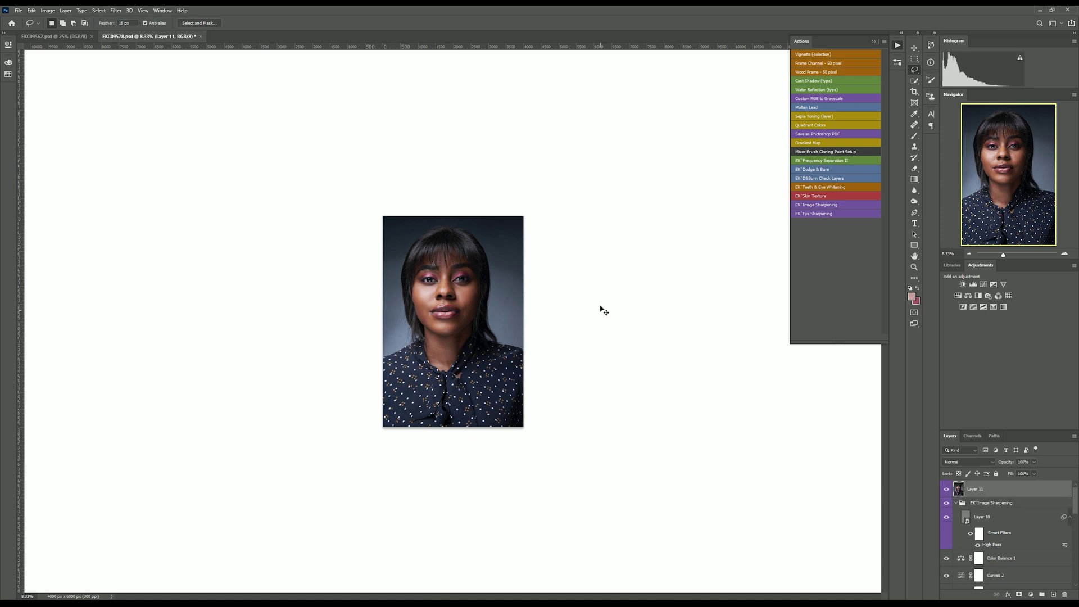
Run the EK' Eye Sharpening action on the new merged layer with a High Pass radius of 0.5 pixels
{"action": "key", "text": "ctrl+plus"}
{"action": "key", "text": "ctrl+plus"}
{"action": "key", "text": "ctrl+plus"}
{"action": "key", "text": "ctrl+plus"}
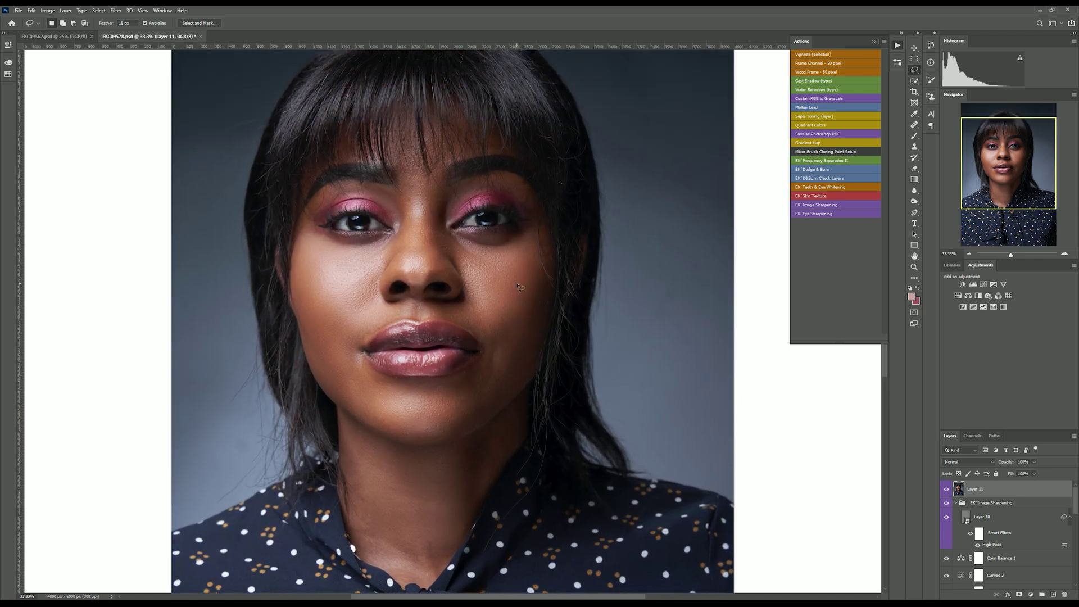
{"action": "scroll", "coordinate": [518, 287], "scroll_direction": "up", "scroll_amount": 2}
{"action": "key", "text": "ctrl+plus"}
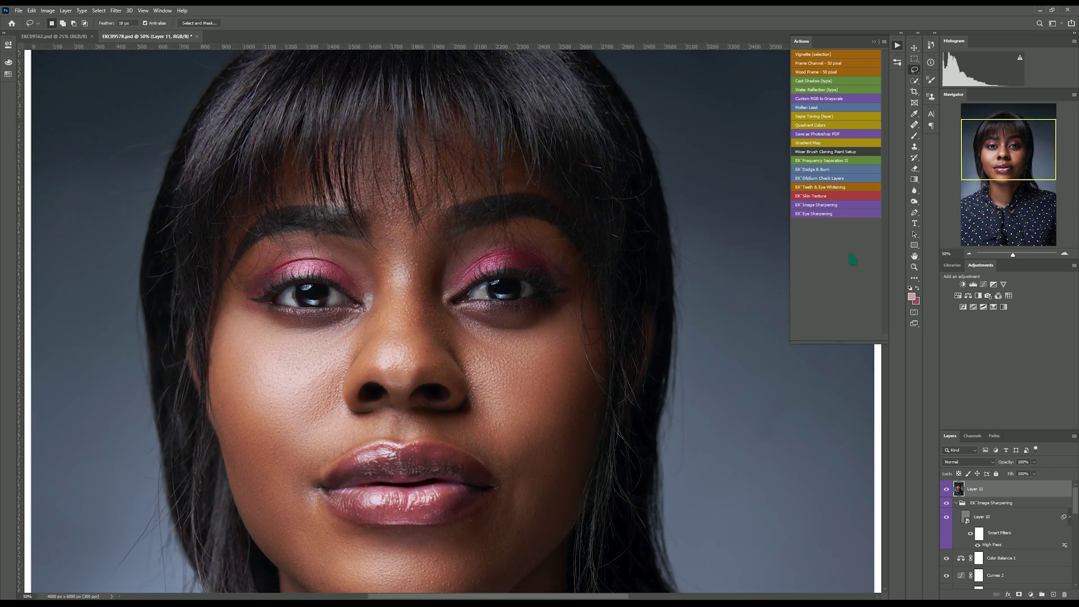
{"action": "left_click", "coordinate": [815, 216]}
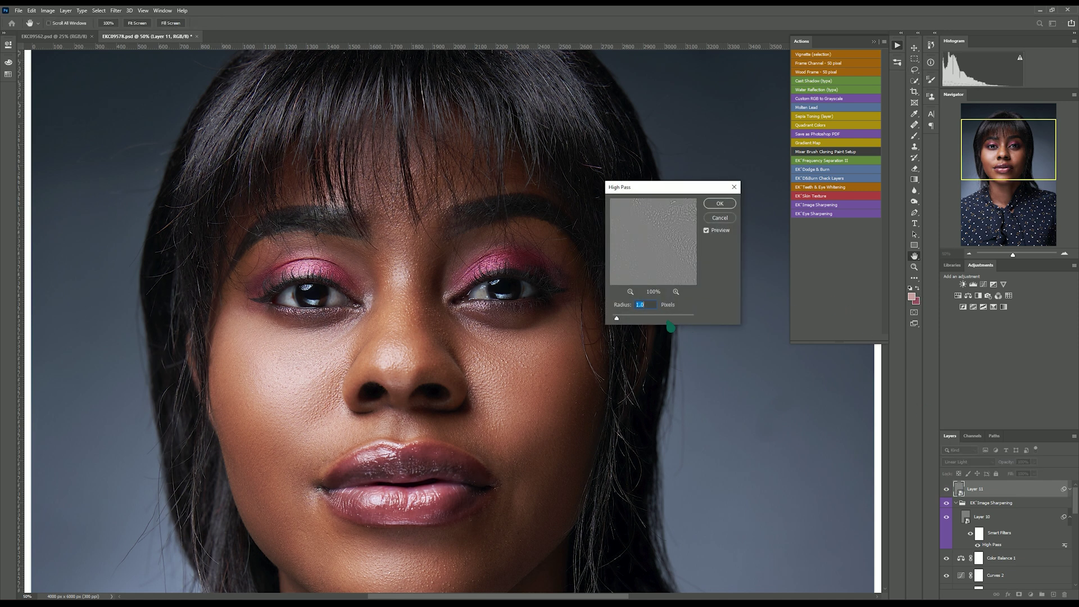
{"action": "key", "text": "BackSpace"}
{"action": "type", "text": ".5"}
{"action": "key", "text": "Return"}
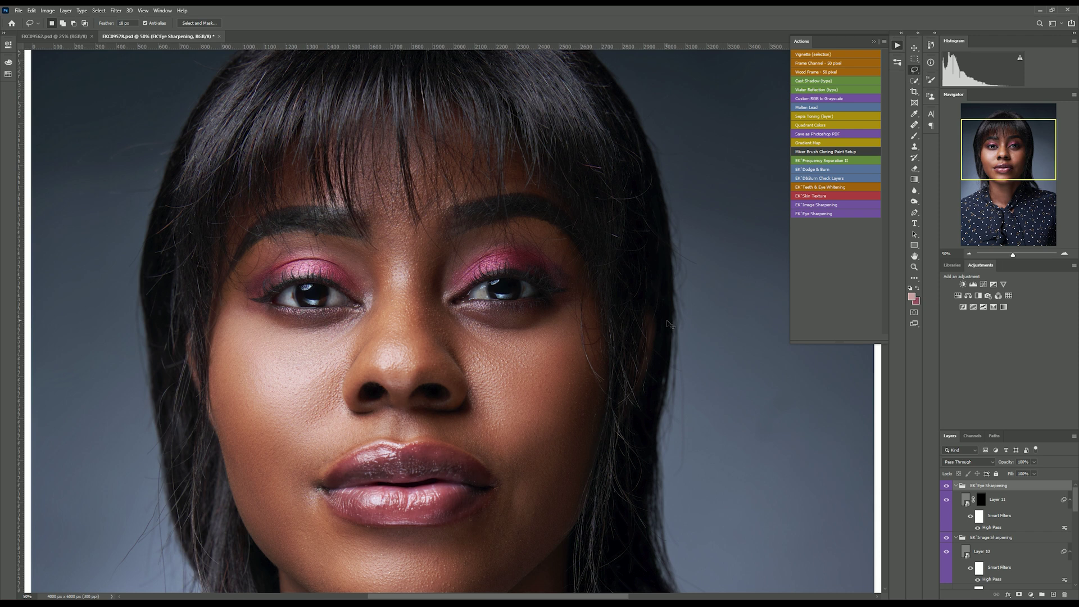
Target Layer 11's black mask in the EK' Eye Sharpening group with a smaller white brush for work around the eyes
{"action": "key", "text": "ctrl+plus"}
{"action": "key", "text": "ctrl+plus"}
{"action": "key", "text": "ctrl+minus"}
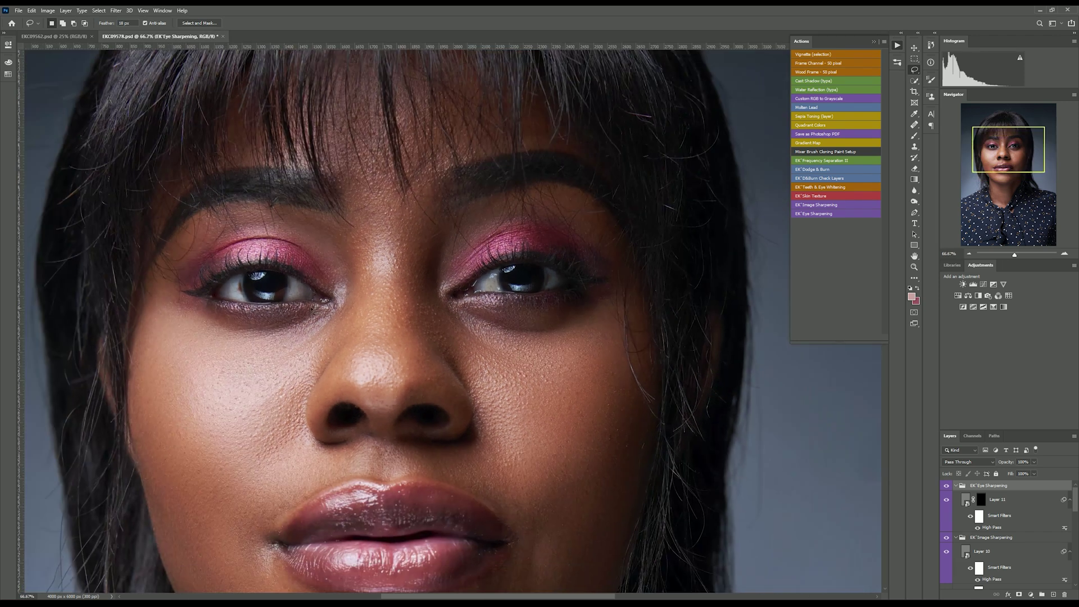
{"action": "key", "text": "ctrl+plus"}
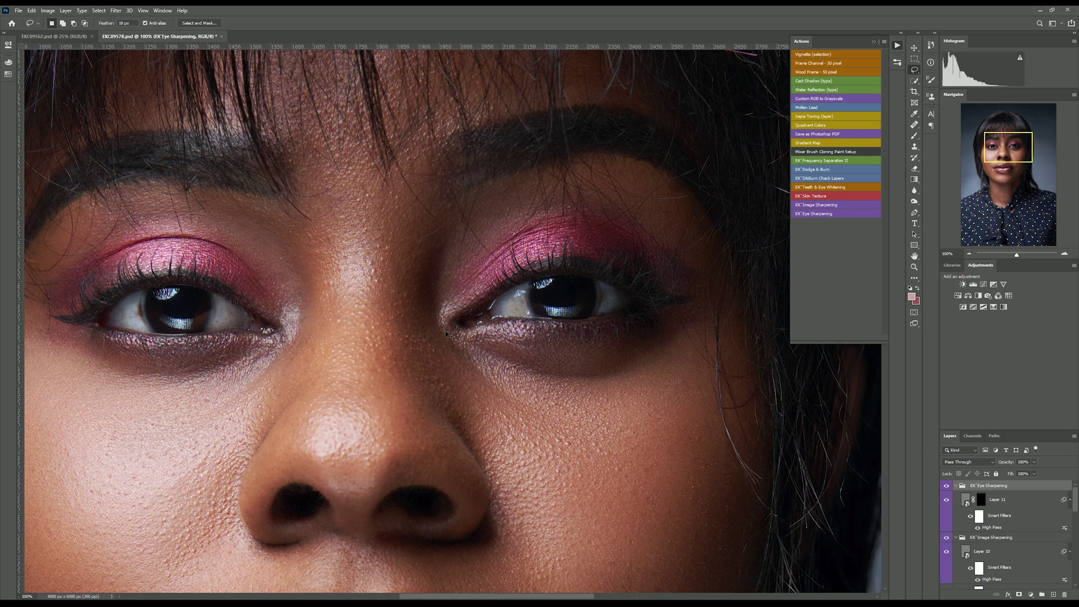
{"action": "scroll", "coordinate": [380, 339], "scroll_direction": "left", "scroll_amount": 4}
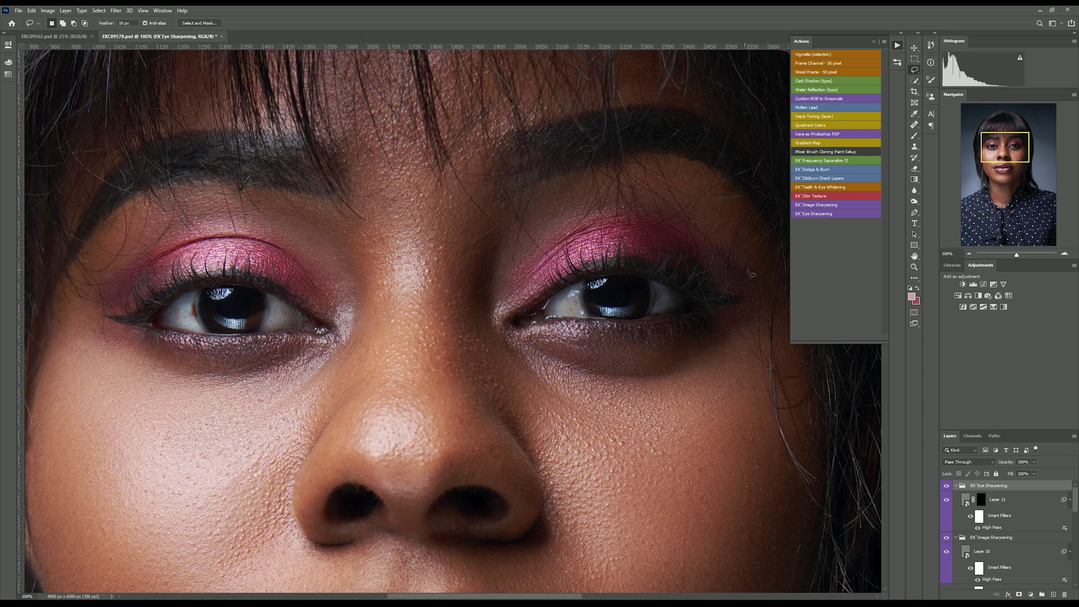
{"action": "left_click", "coordinate": [915, 136]}
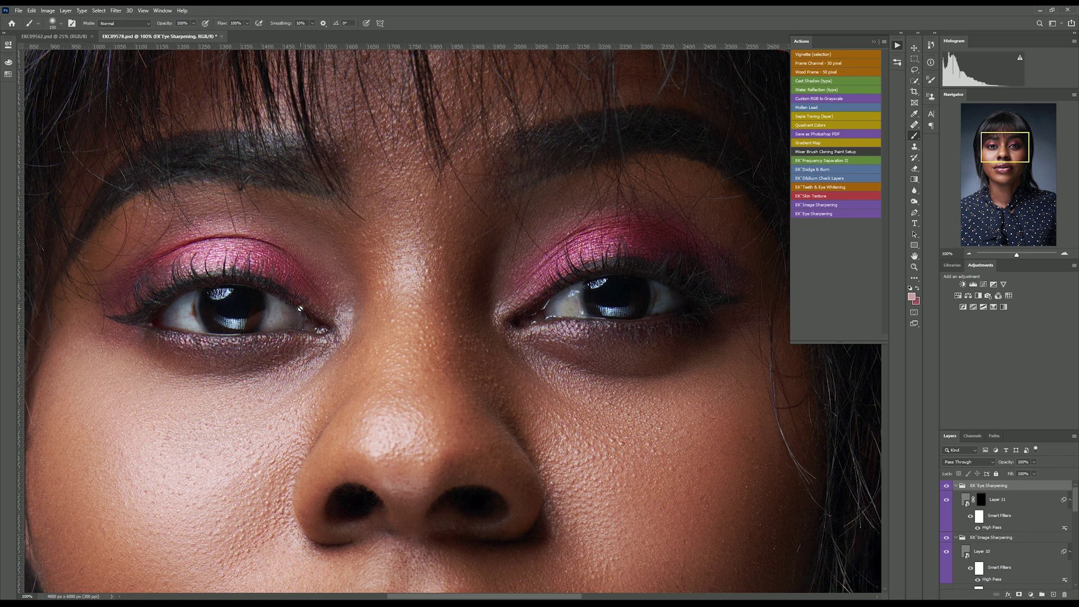
{"action": "left_click", "coordinate": [981, 502]}
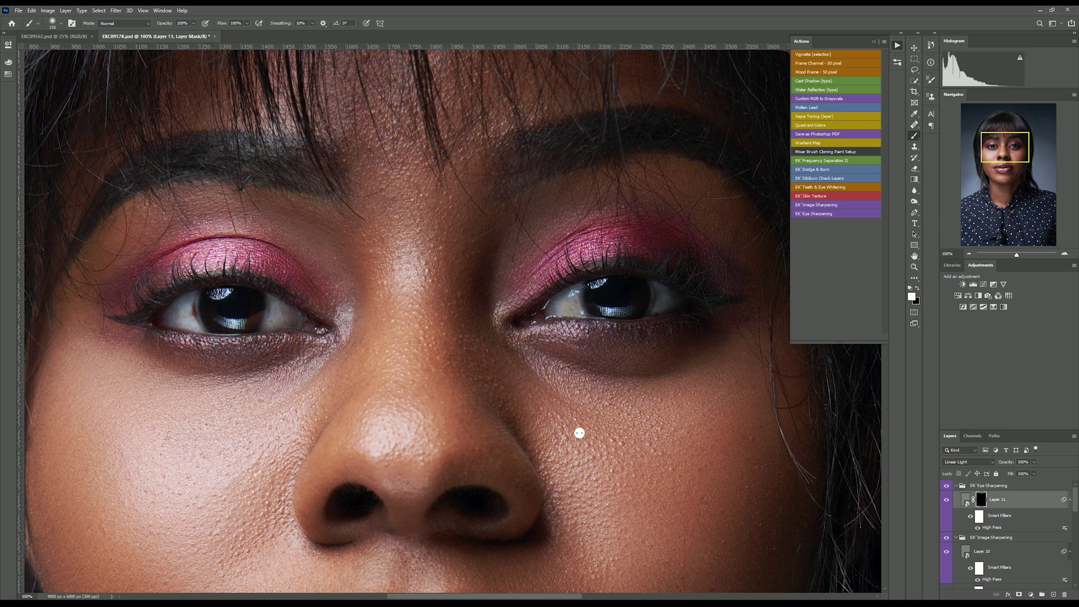
{"action": "key", "text": "bracketleft"}
{"action": "key", "text": "bracketleft"}
{"action": "key", "text": "bracketleft"}
{"action": "key", "text": "bracketleft"}
Examine the whole portrait to judge the overall sharpening
{"action": "key", "text": "ctrl+minus"}
{"action": "key", "text": "ctrl+minus"}
{"action": "key", "text": "ctrl+minus"}
{"action": "key", "text": "ctrl+minus"}
{"action": "key", "text": "ctrl+minus"}
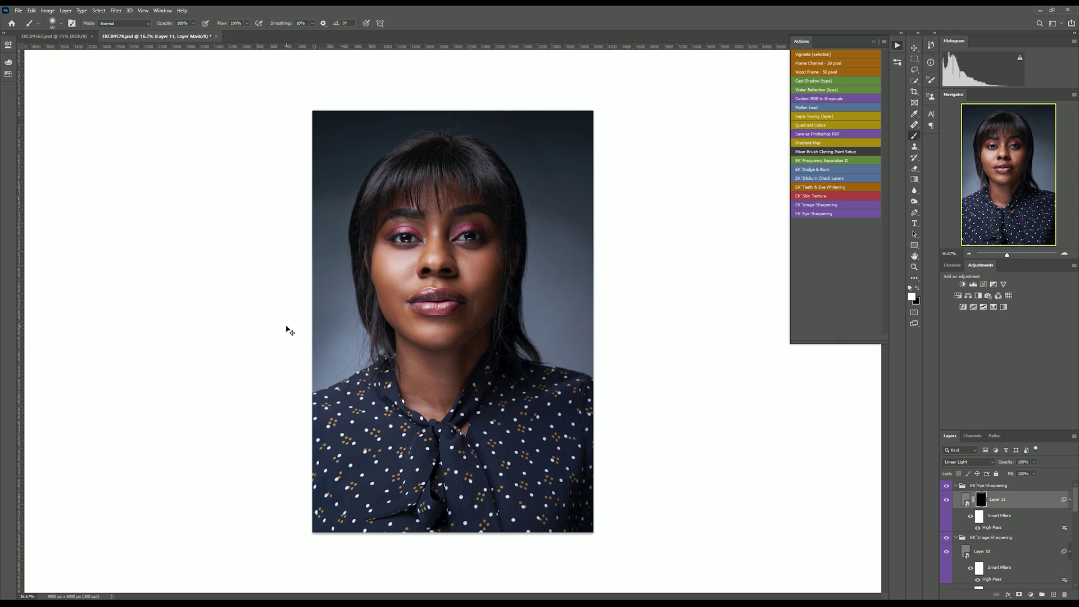
{"action": "key", "text": "ctrl+plus"}
{"action": "key", "text": "ctrl+minus"}
{"action": "key", "text": "ctrl+plus"}
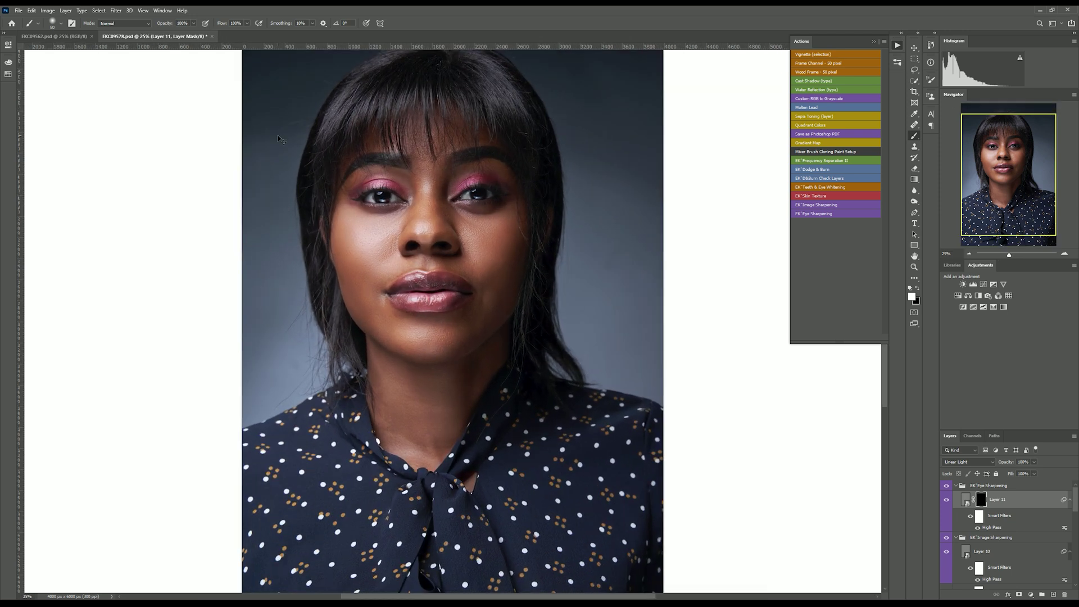
Paint white at 50% brush opacity on Layer 11's mask over both eyes to reveal the sharpening there
{"action": "left_click", "coordinate": [194, 24]}
{"action": "key", "text": "ctrl+plus"}
{"action": "key", "text": "ctrl+plus"}
{"action": "scroll", "coordinate": [453, 331], "scroll_direction": "up", "scroll_amount": 3}
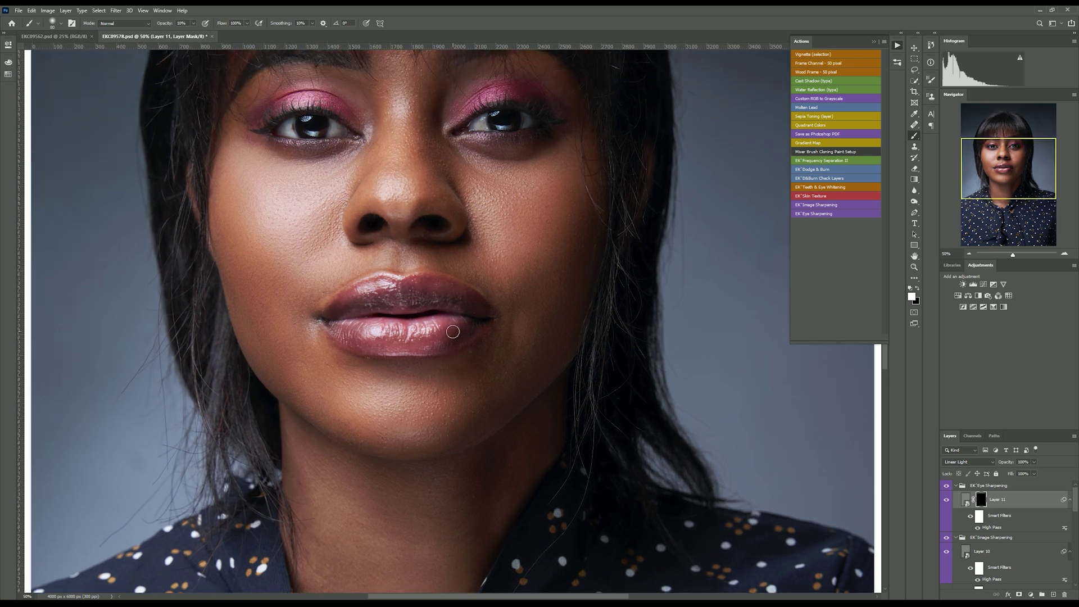
{"action": "scroll", "coordinate": [453, 329], "scroll_direction": "up", "scroll_amount": 4}
{"action": "key", "text": "ctrl+plus"}
{"action": "key", "text": "ctrl+plus"}
{"action": "key", "text": "ctrl+plus"}
{"action": "key", "text": "ctrl+minus"}
{"action": "key", "text": "bracketright"}
{"action": "key", "text": "bracketright"}
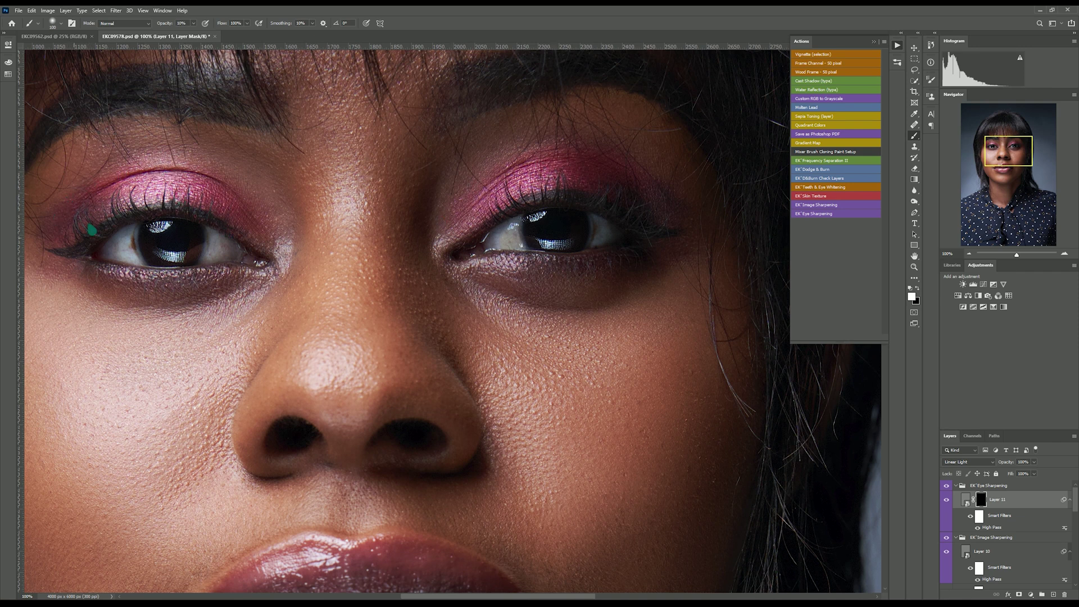
{"action": "scroll", "coordinate": [169, 227], "scroll_direction": "down", "scroll_amount": 3}
{"action": "key", "text": "bracketleft"}
{"action": "key", "text": "bracketleft"}
{"action": "key", "text": "bracketleft"}
{"action": "mouse_move", "coordinate": [108, 233]}
{"action": "left_mouse_down"}
{"action": "mouse_move", "coordinate": [180, 239]}
{"action": "mouse_move", "coordinate": [268, 216]}
{"action": "left_mouse_up"}
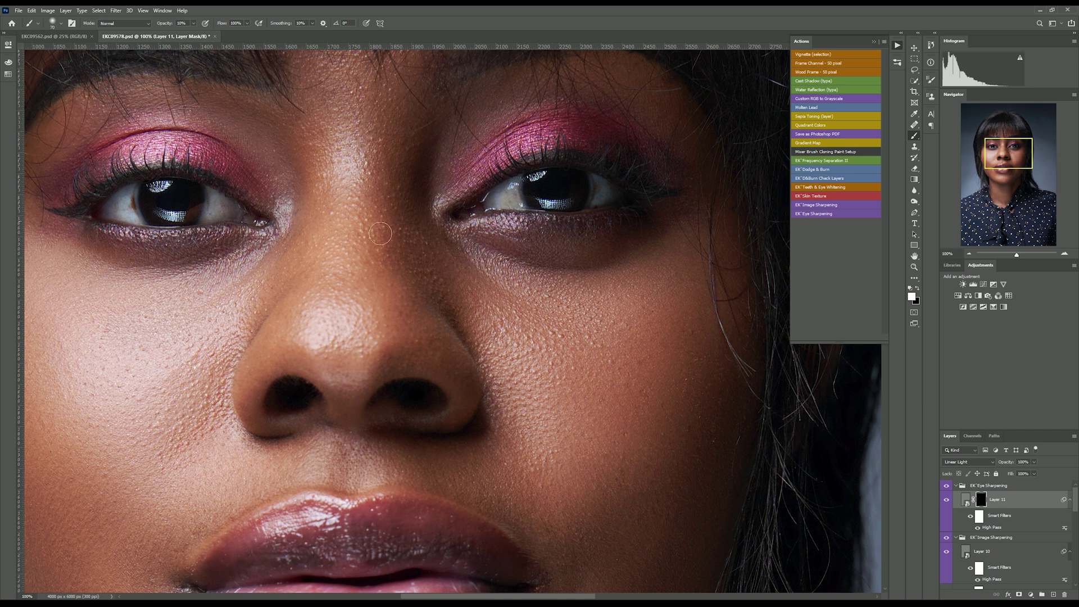
{"action": "left_click_drag", "start_coordinate": [484, 223], "coordinate": [582, 221]}
Enlarge the white mask brush over the lips for sharpening work on Layer 11's mask
{"action": "key", "text": "bracketleft"}
{"action": "scroll", "coordinate": [248, 212], "scroll_direction": "down", "scroll_amount": 5}
{"action": "key", "text": "bracketright"}
{"action": "key", "text": "bracketright"}
{"action": "key", "text": "bracketright"}
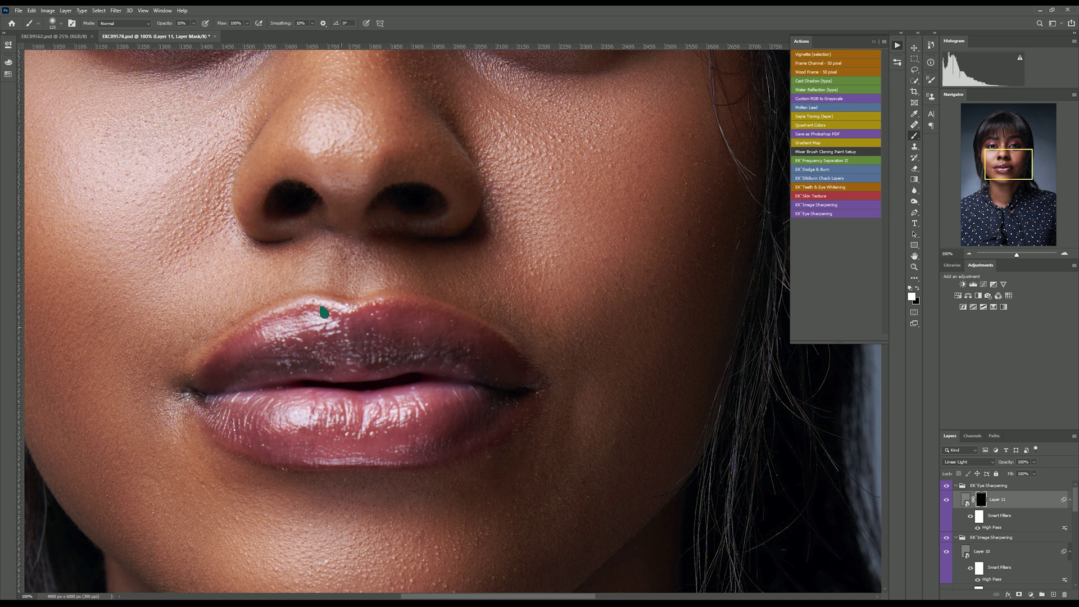
{"action": "key", "text": "bracketright"}
Reduce Layer 11's opacity to 80% and save the portrait document
{"action": "key", "text": "ctrl+0"}
{"action": "left_click", "coordinate": [1035, 473]}
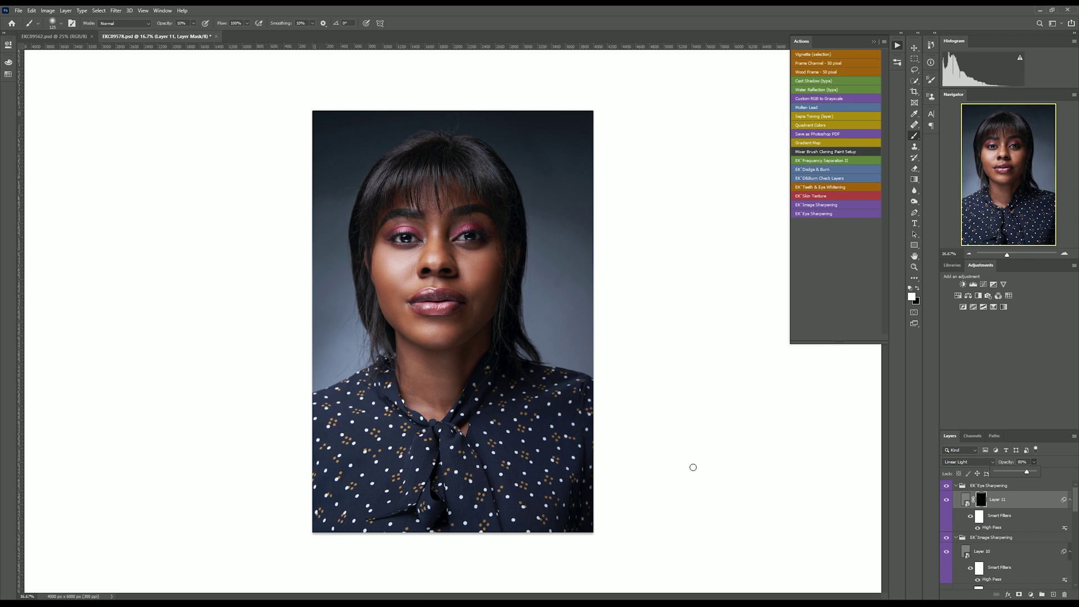
{"action": "left_click", "coordinate": [693, 467]}
{"action": "key", "text": "ctrl+s"}
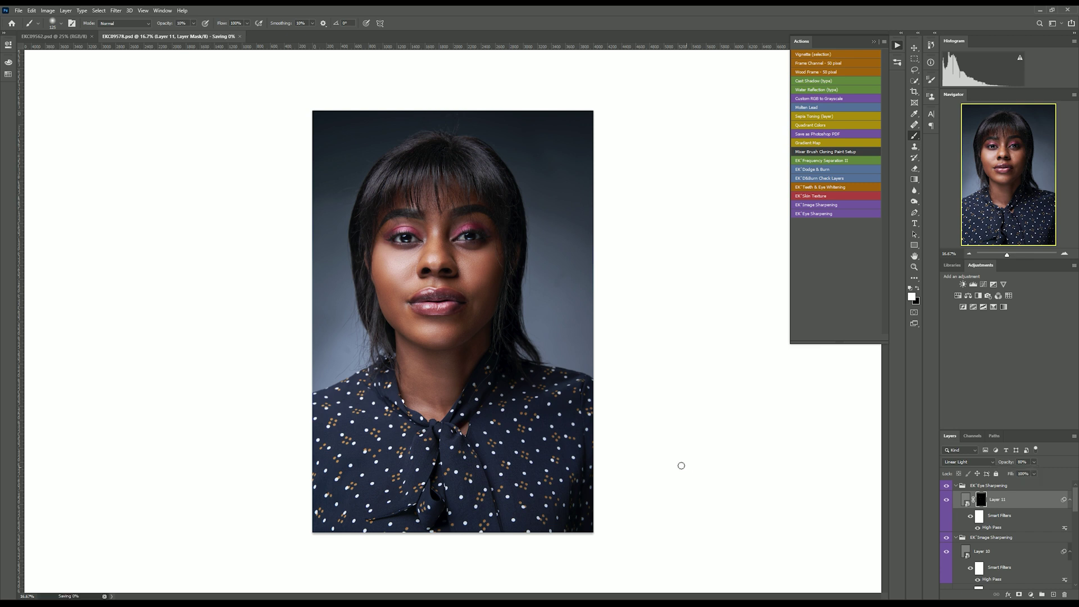
Examine the face up close and the whole portrait, toggling the EK' Eye Sharpening group's visibility to compare the effect
{"action": "key", "text": "ctrl+plus"}
{"action": "key", "text": "ctrl+plus"}
{"action": "key", "text": "ctrl+plus"}
{"action": "scroll", "coordinate": [525, 313], "scroll_direction": "up", "scroll_amount": 3}
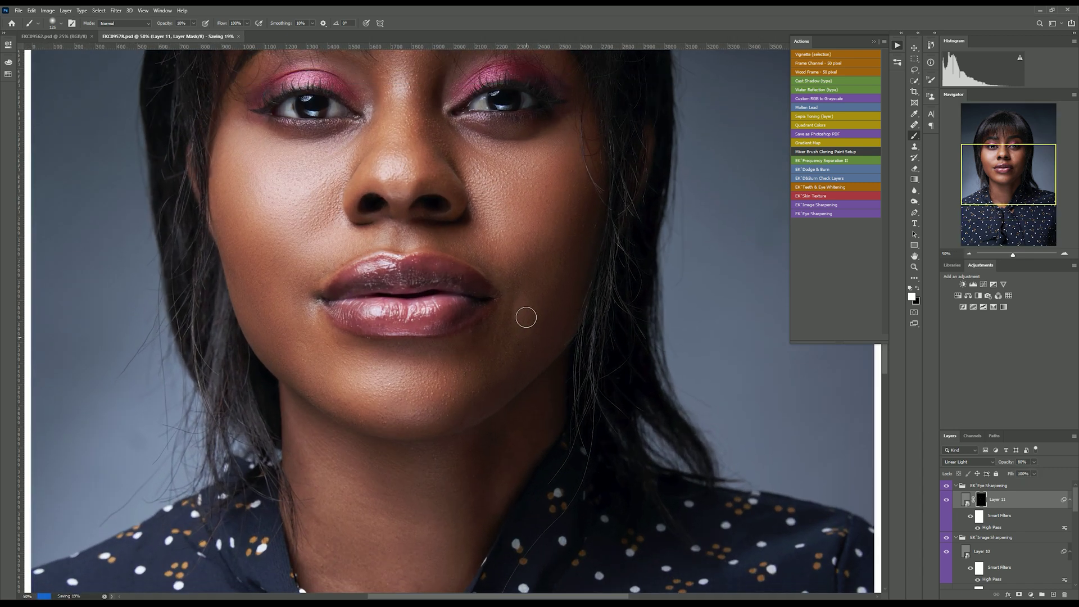
{"action": "scroll", "coordinate": [526, 317], "scroll_direction": "up", "scroll_amount": 3}
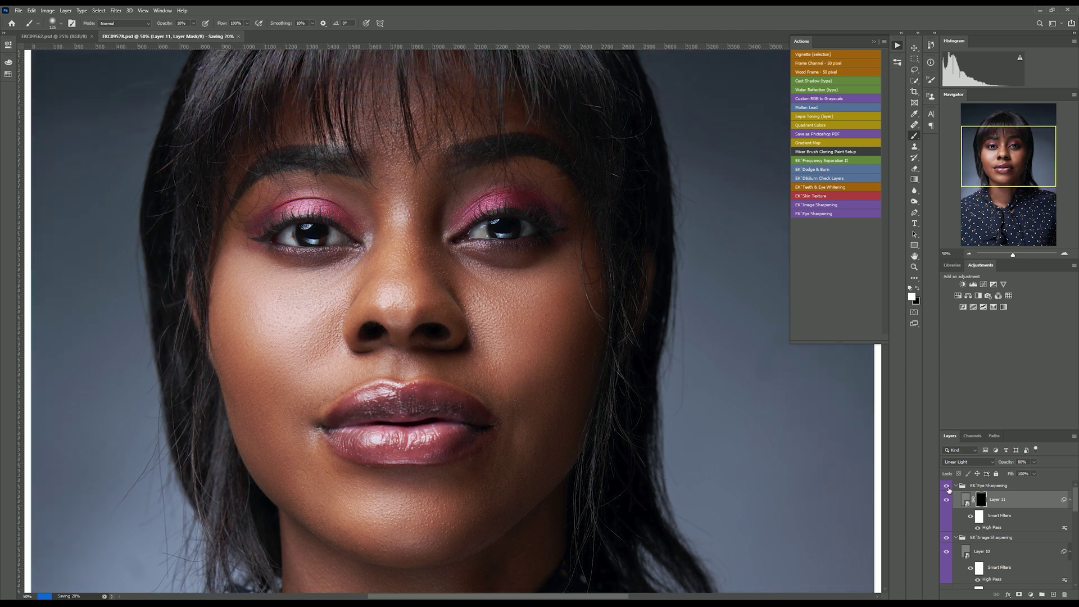
{"action": "left_click", "coordinate": [947, 489]}
{"action": "key", "text": "ctrl+minus"}
{"action": "key", "text": "ctrl+minus"}
{"action": "key", "text": "ctrl+minus"}
{"action": "key", "text": "ctrl+minus"}
{"action": "key", "text": "ctrl+minus"}
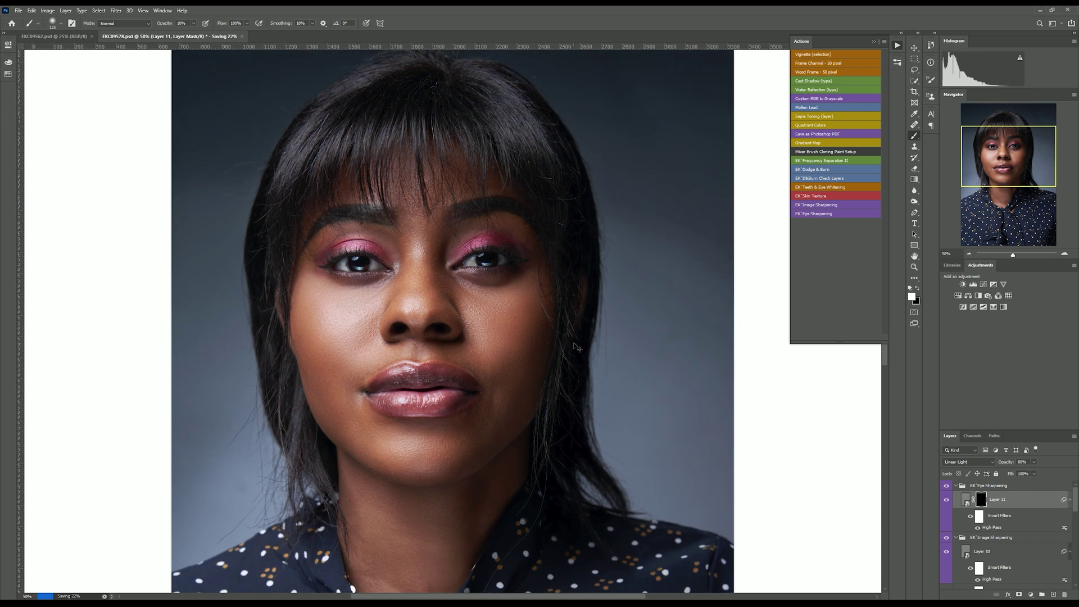
{"action": "key", "text": "ctrl+plus"}
{"action": "key", "text": "ctrl+plus"}
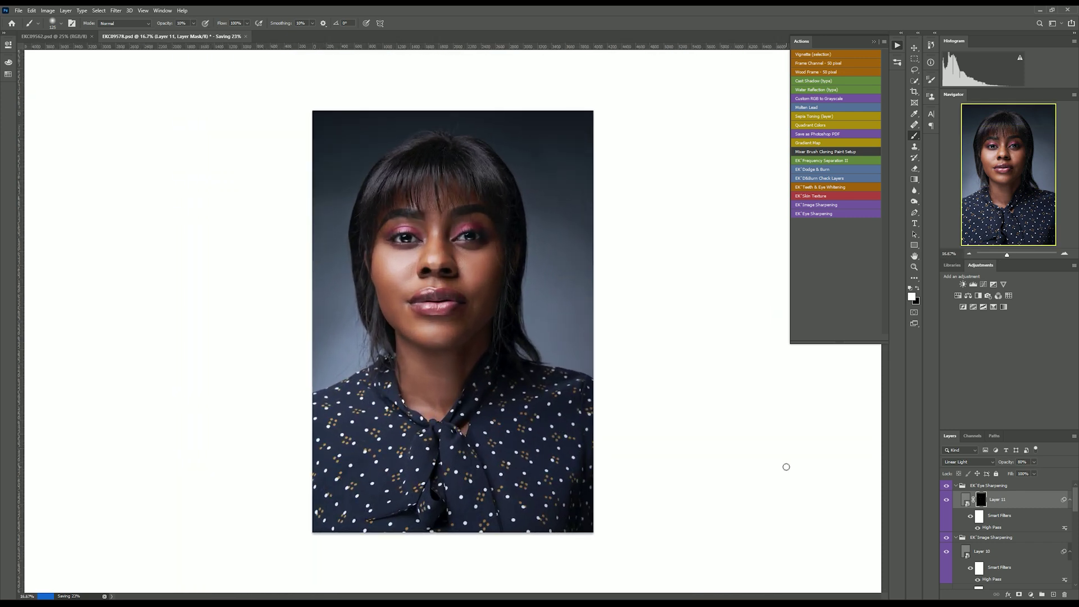
Collapse the EK' Eye Sharpening group
{"action": "left_click", "coordinate": [956, 486]}
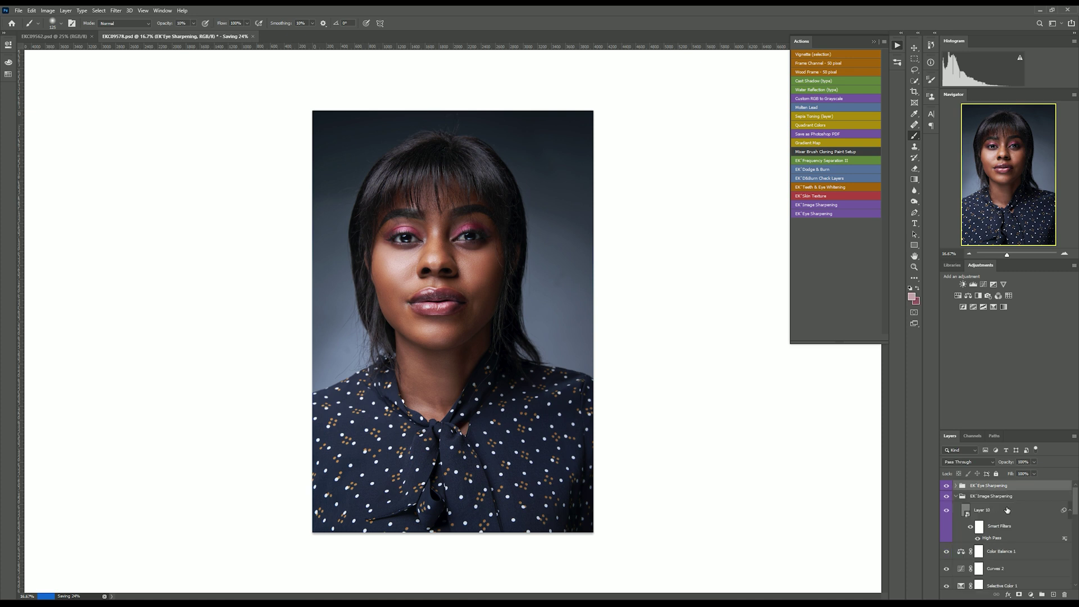